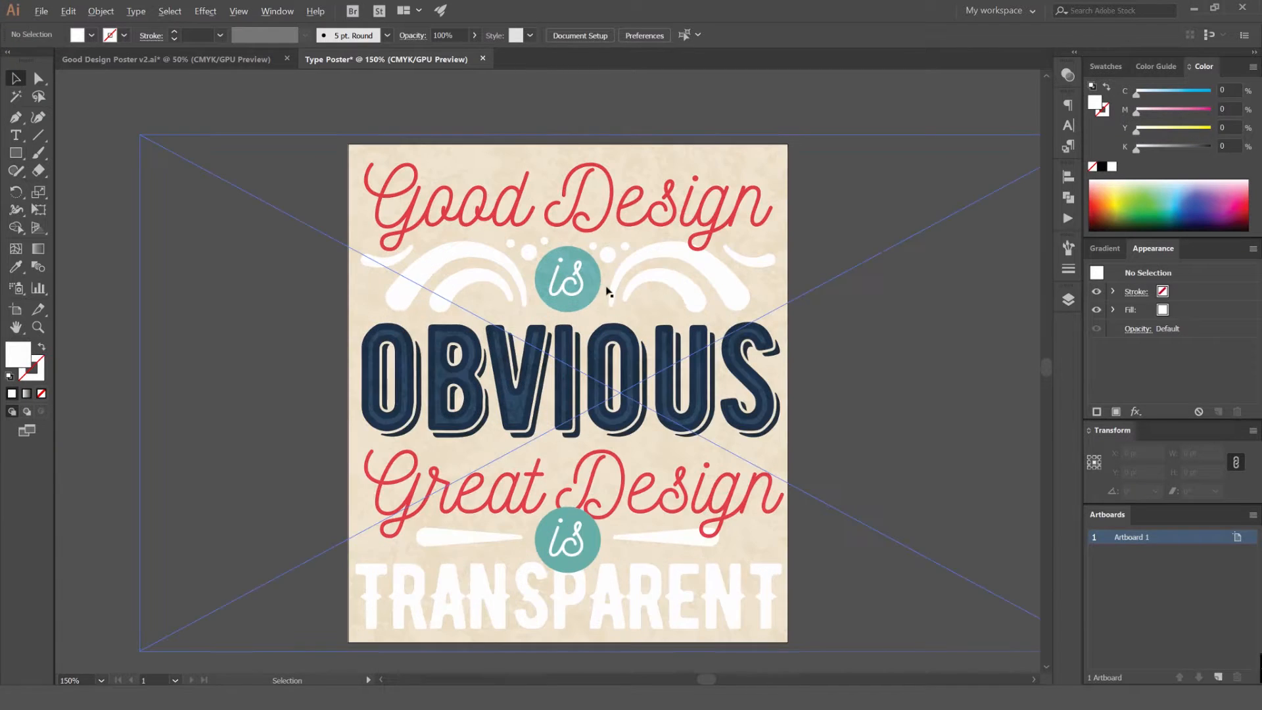
scroll(563, 261, up, 3)
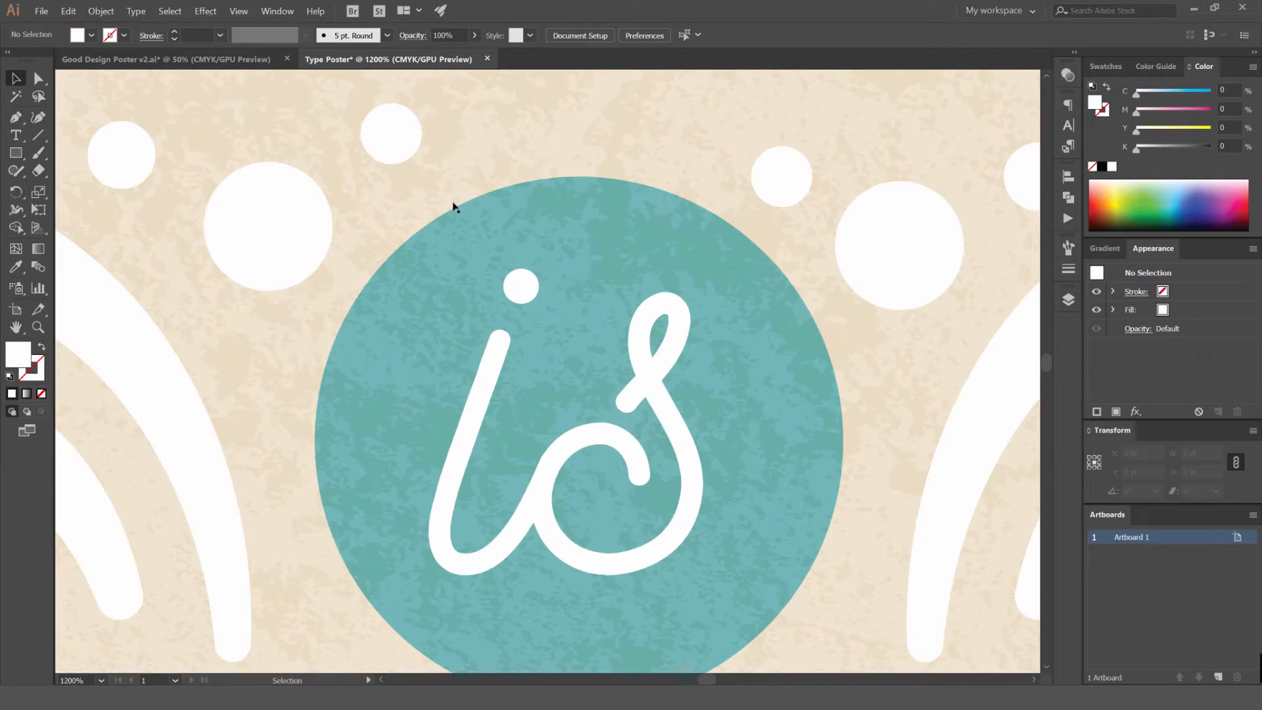
scroll(456, 205, down, 4)
scroll(527, 306, down, 3)
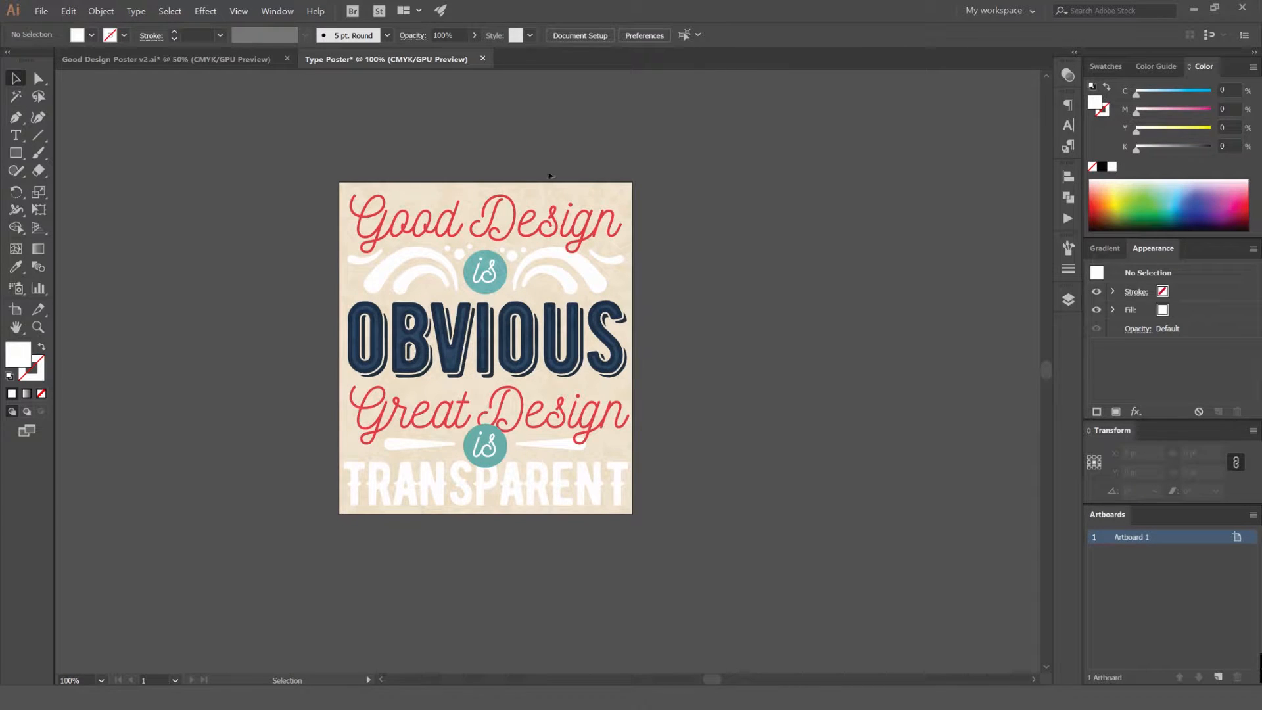
click(41, 12)
click(41, 11)
click(40, 12)
click(48, 27)
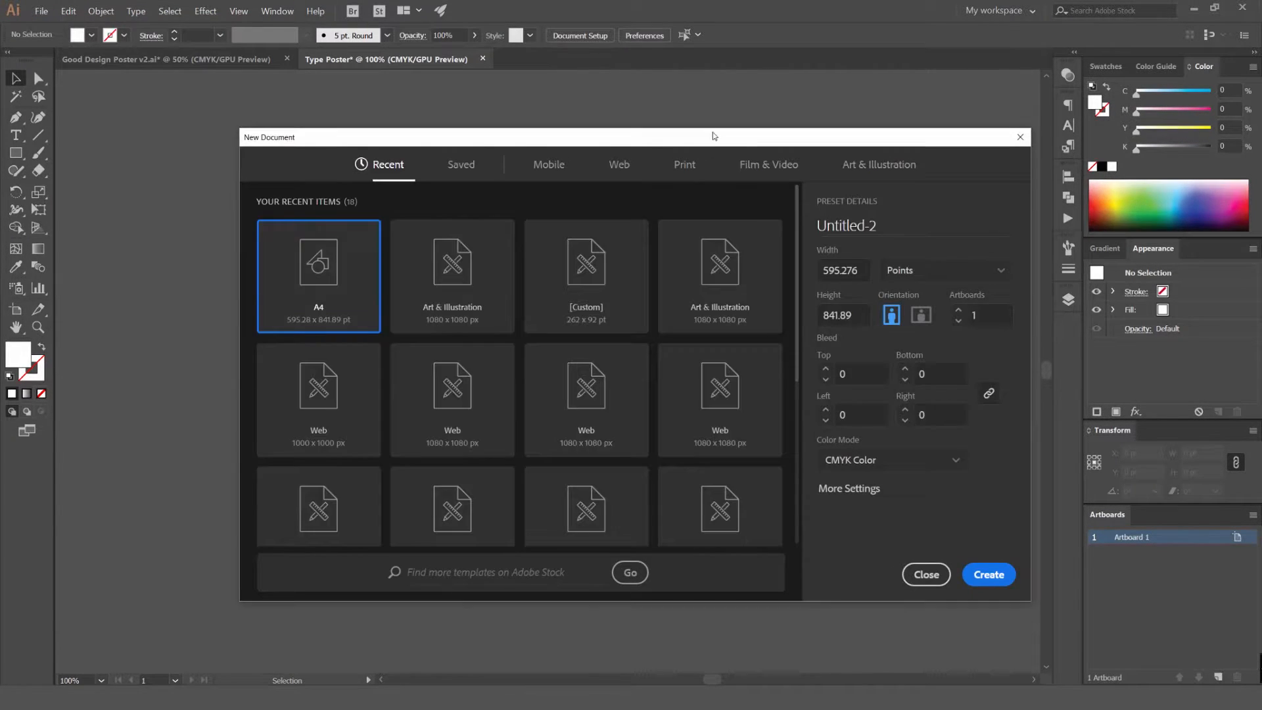
drag(717, 137, 683, 117)
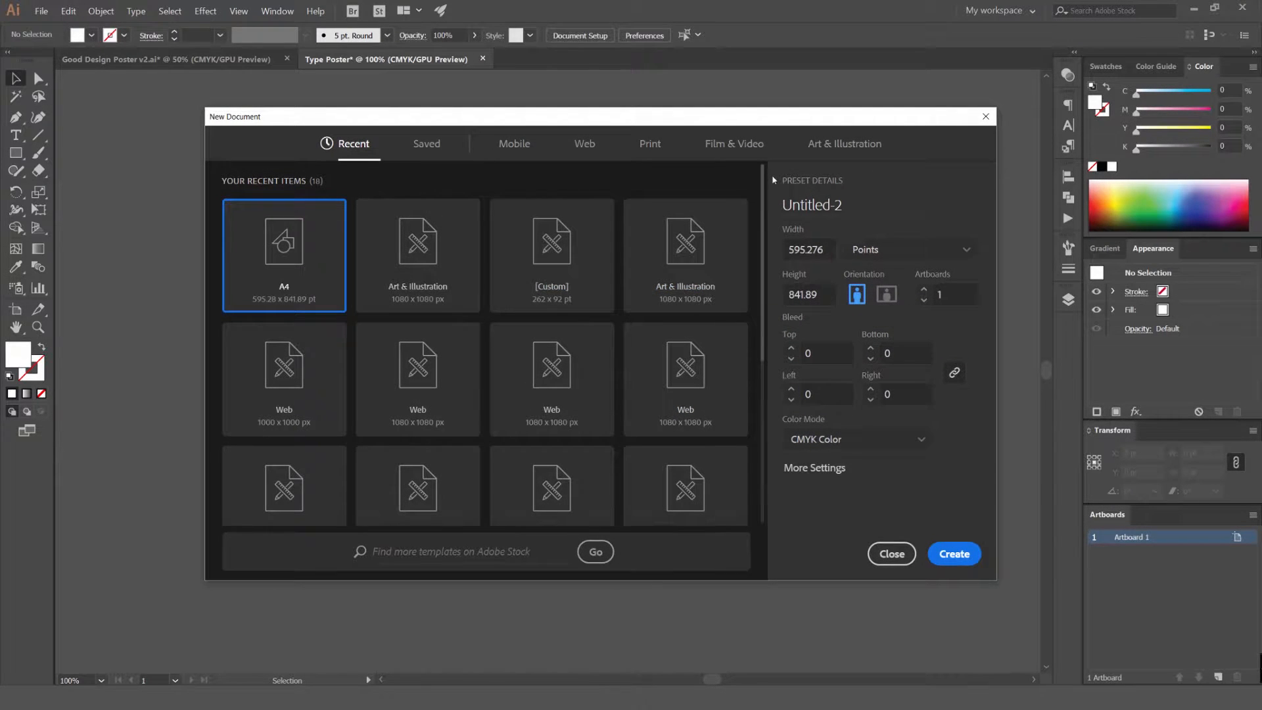
drag(756, 172, 746, 336)
scroll(746, 336, up, 5)
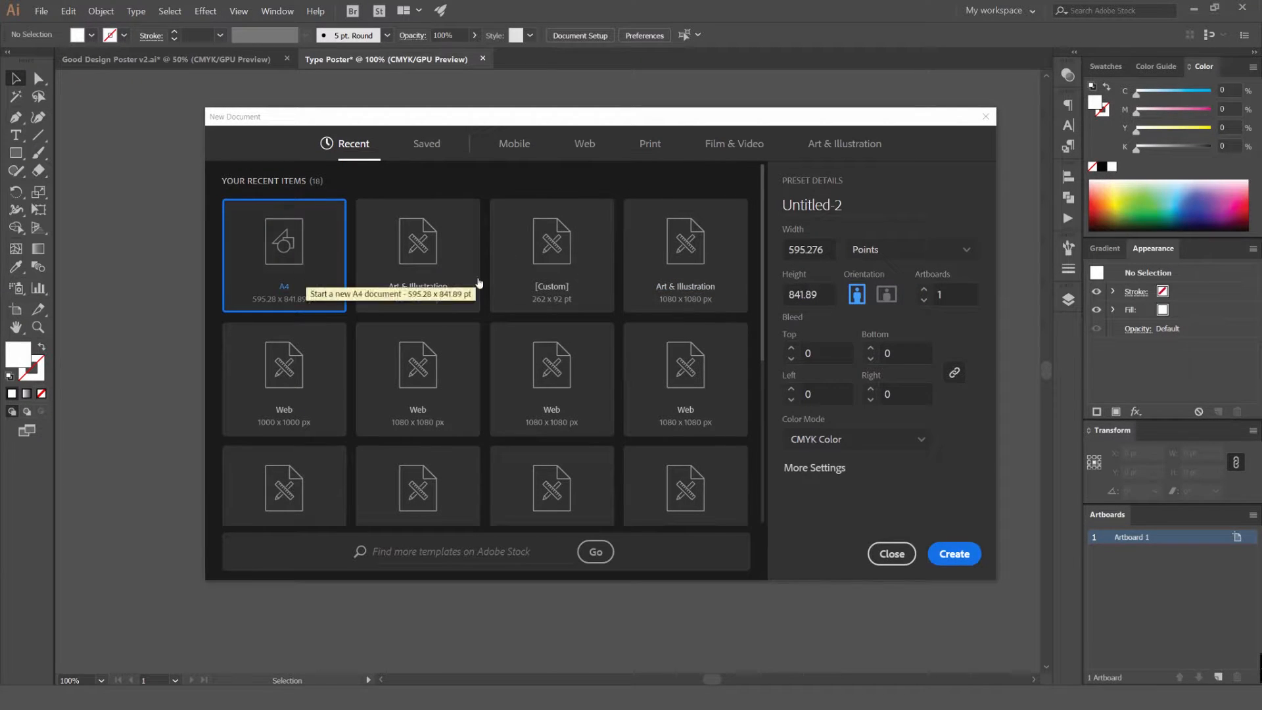
click(829, 248)
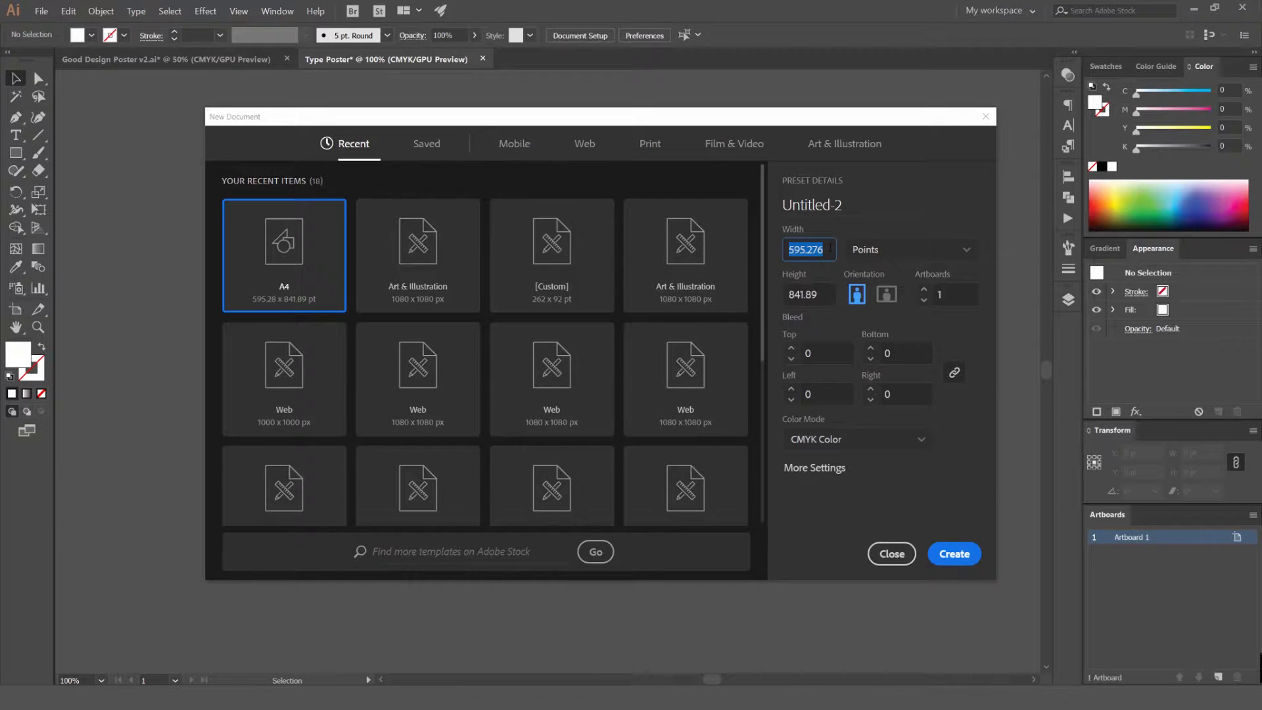
drag(842, 205, 782, 205)
key(BackSpace)
text(Type)
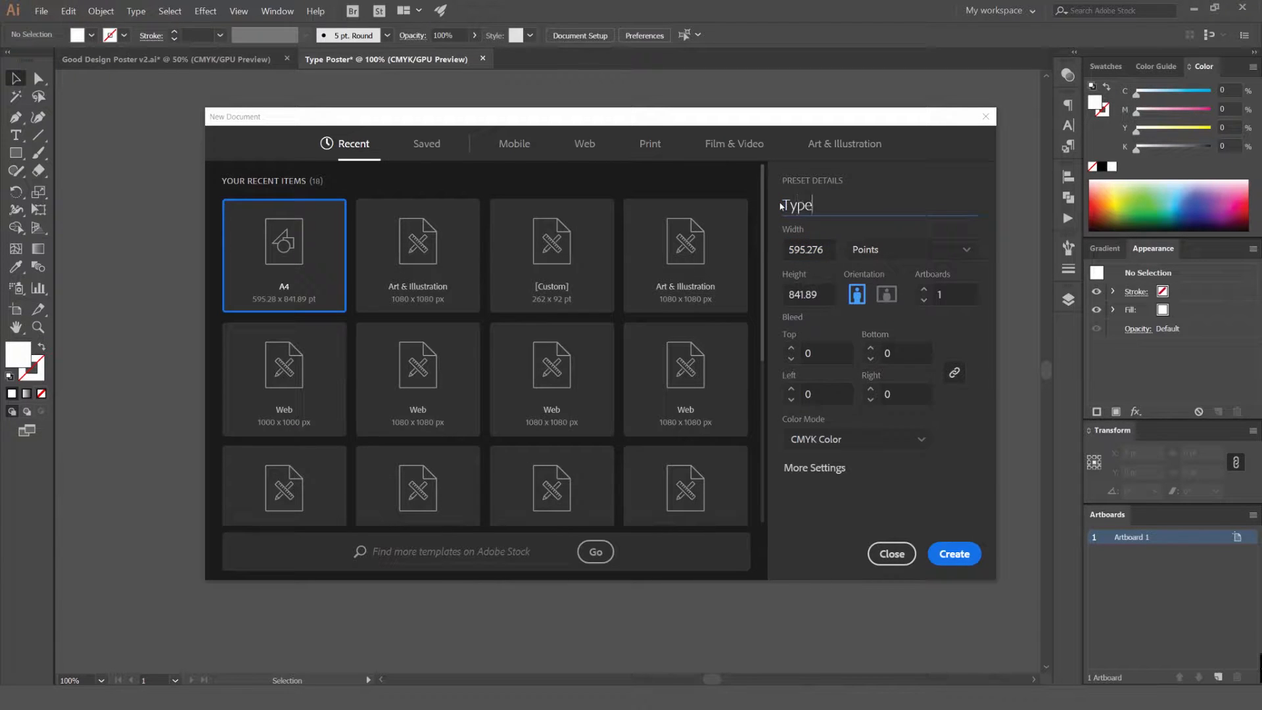
text( Poster)
click(896, 554)
Try resizing the poster's artboard in height and width, and undo the changes
scroll(744, 340, down, 2)
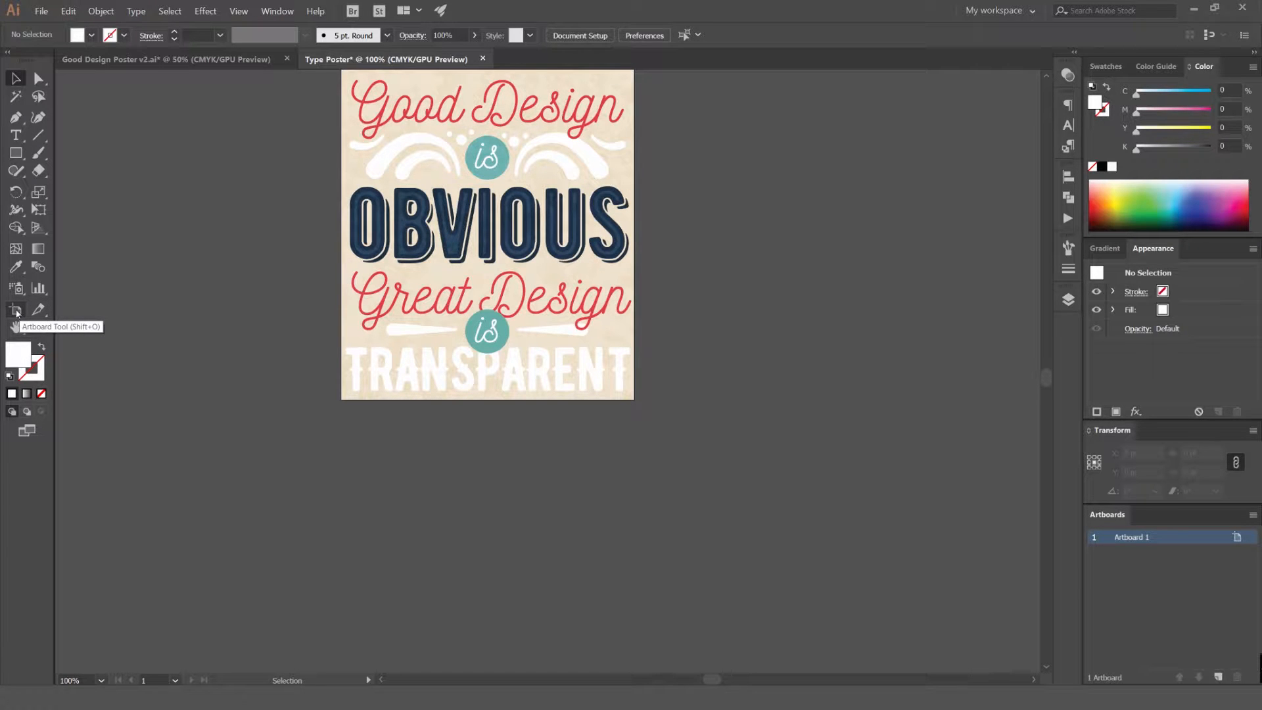
click(16, 313)
key(ctrl+plus)
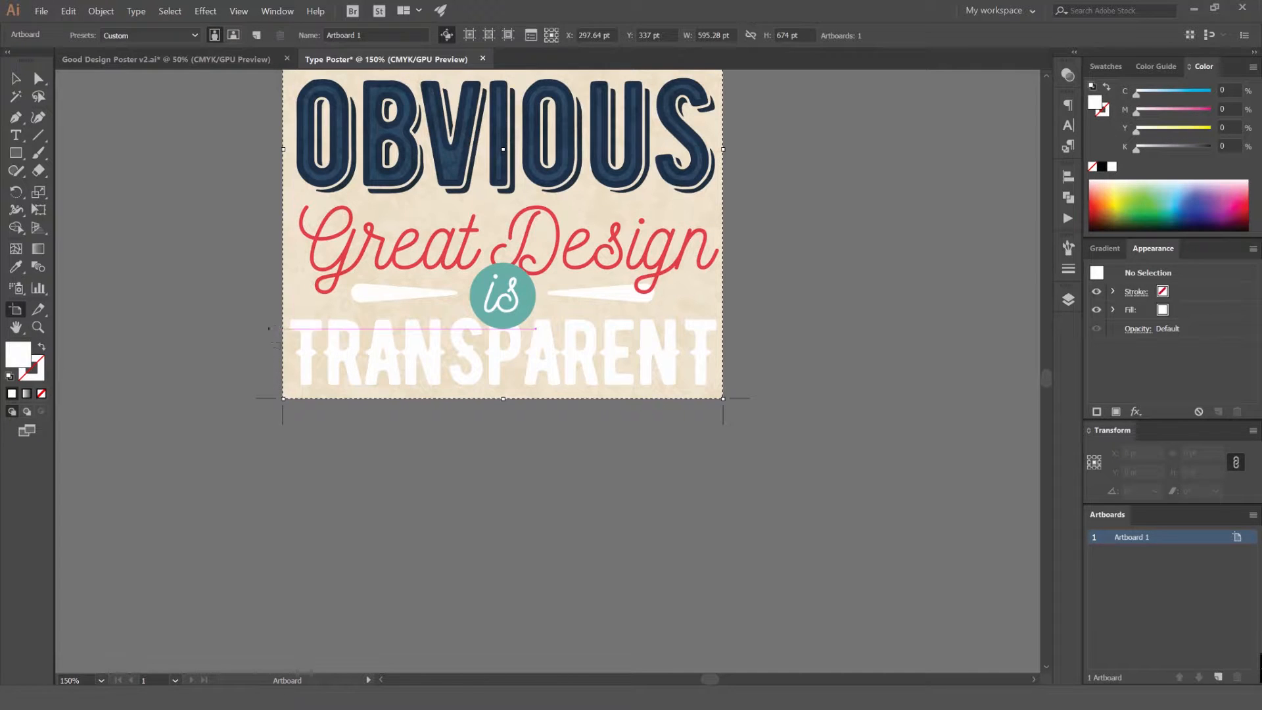
drag(503, 398, 516, 570)
drag(513, 526, 531, 426)
key(ctrl+z)
drag(505, 566, 513, 455)
drag(724, 191, 762, 309)
scroll(810, 273, down, 1)
key(ctrl+z)
key(ctrl+z)
key(ctrl+z)
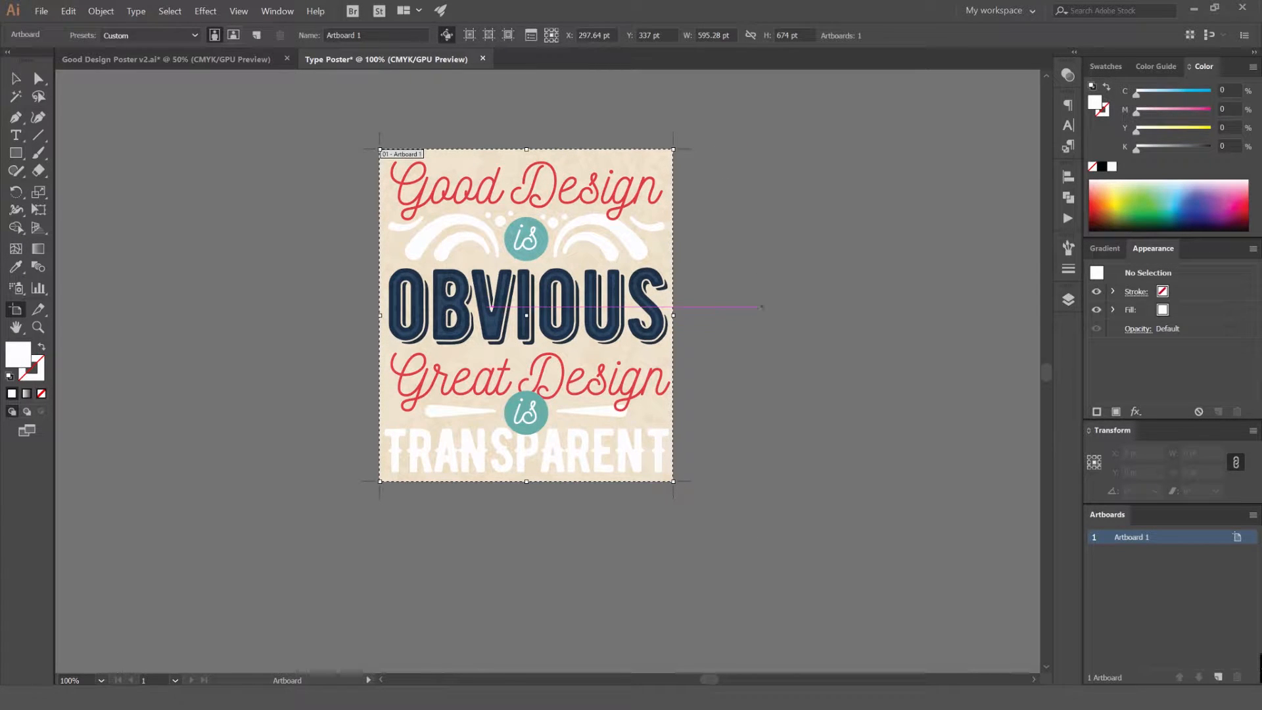
scroll(424, 279, up, 1)
key(v)
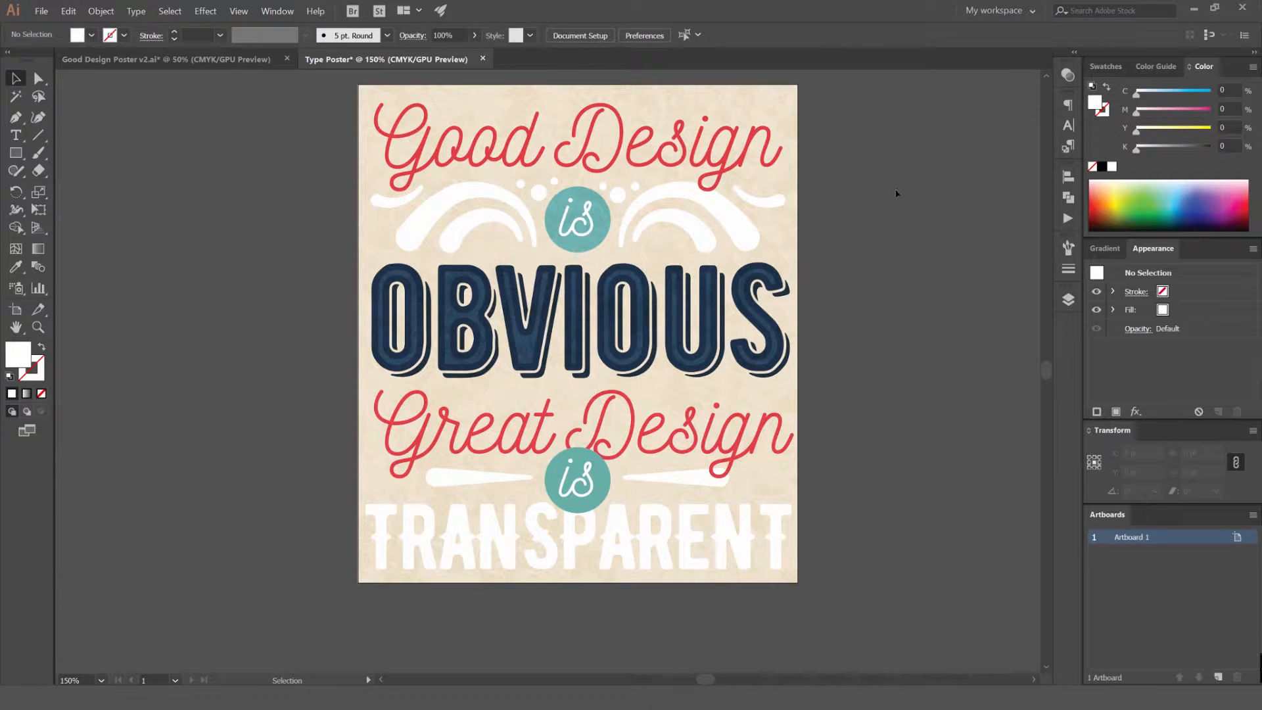
Duplicate Artboard 1 together with its artwork, placing the copy beside the original on its right
drag(918, 228, 814, 225)
scroll(825, 217, down, 1)
drag(879, 194, 540, 226)
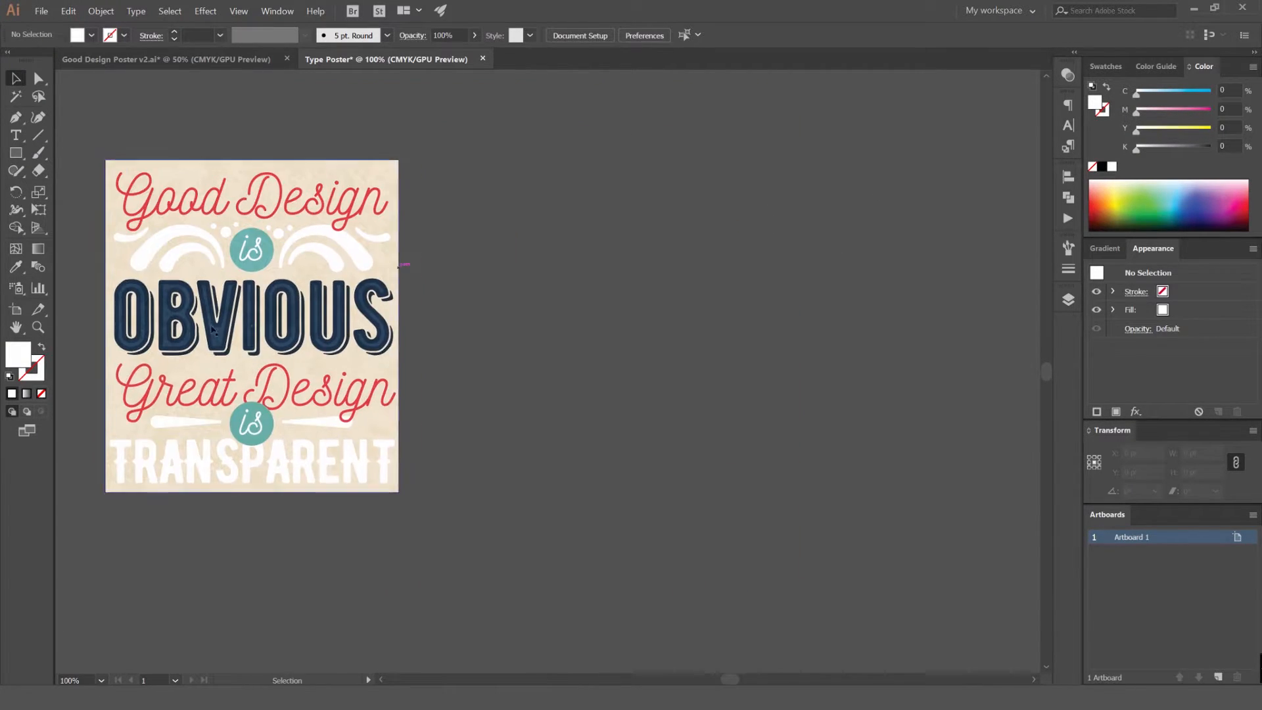
key(shift+o)
drag(296, 309, 711, 302)
drag(894, 271, 781, 284)
Delete all the artwork on the duplicated artboard so only the blank artboard remains
key(v)
drag(865, 137, 481, 524)
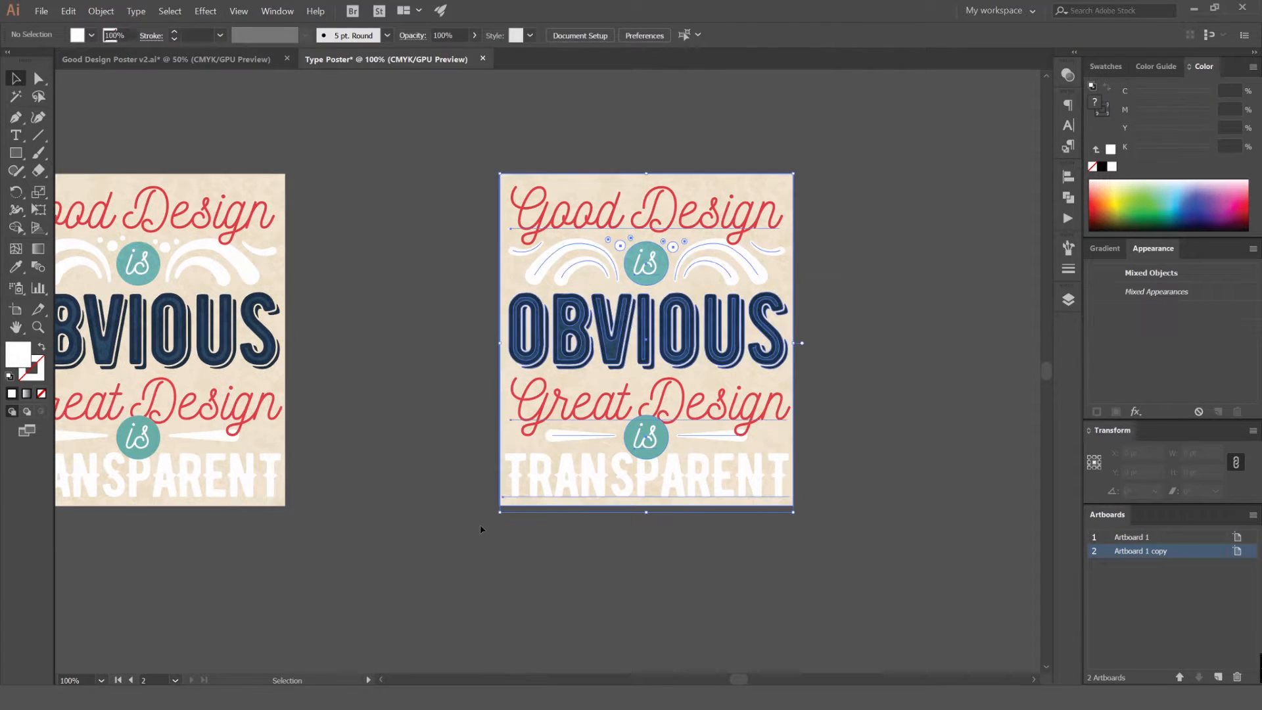
key(Delete)
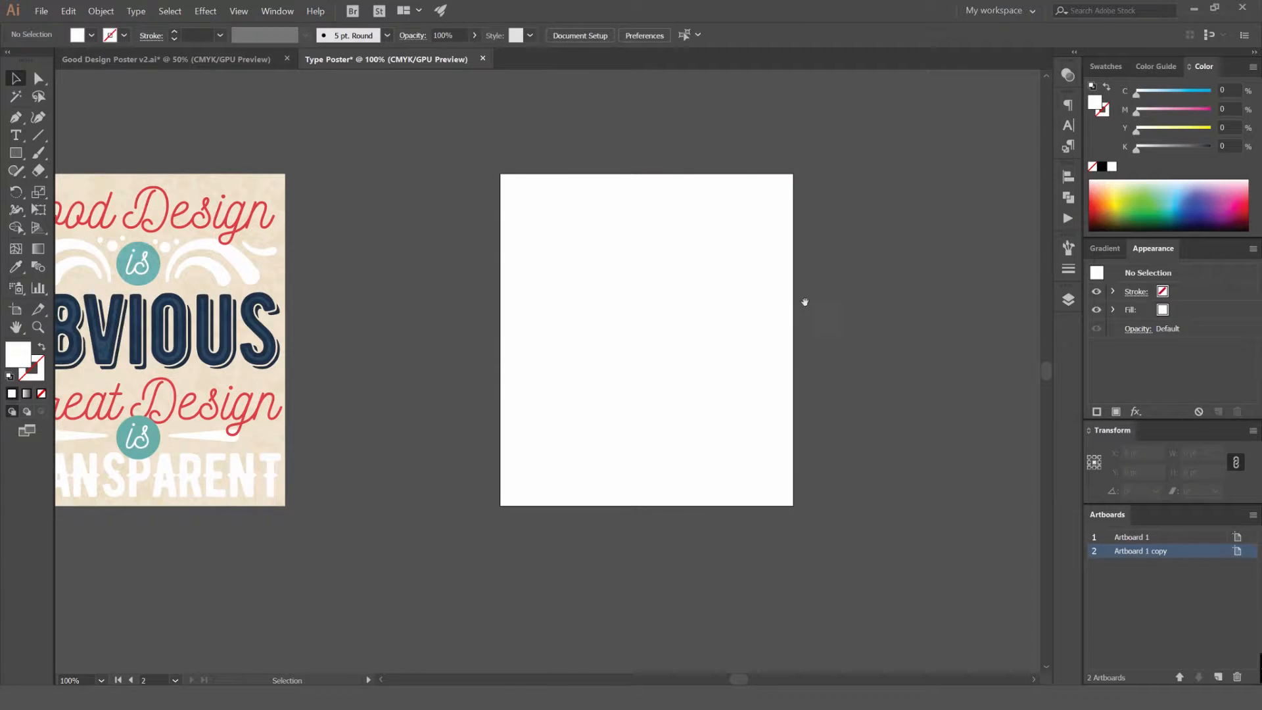
scroll(837, 296, right, 3)
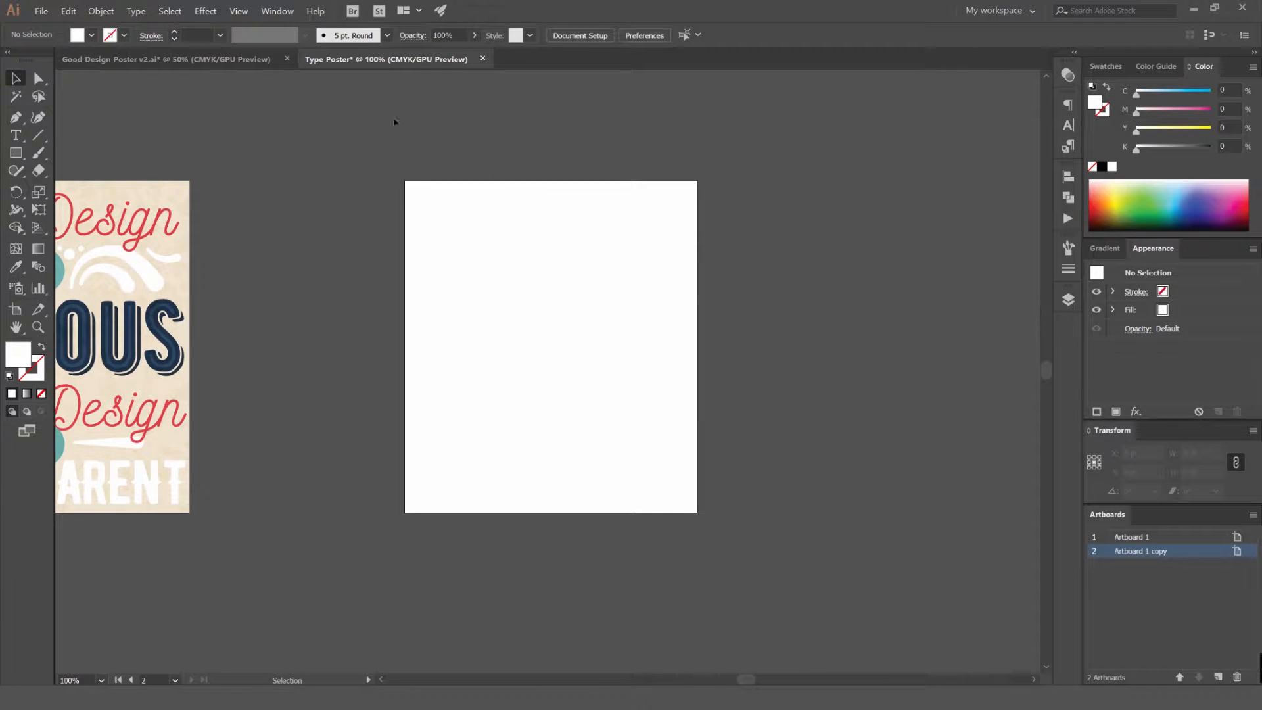
Show the document's layers and rename Layer 1 to Background
click(277, 12)
click(324, 326)
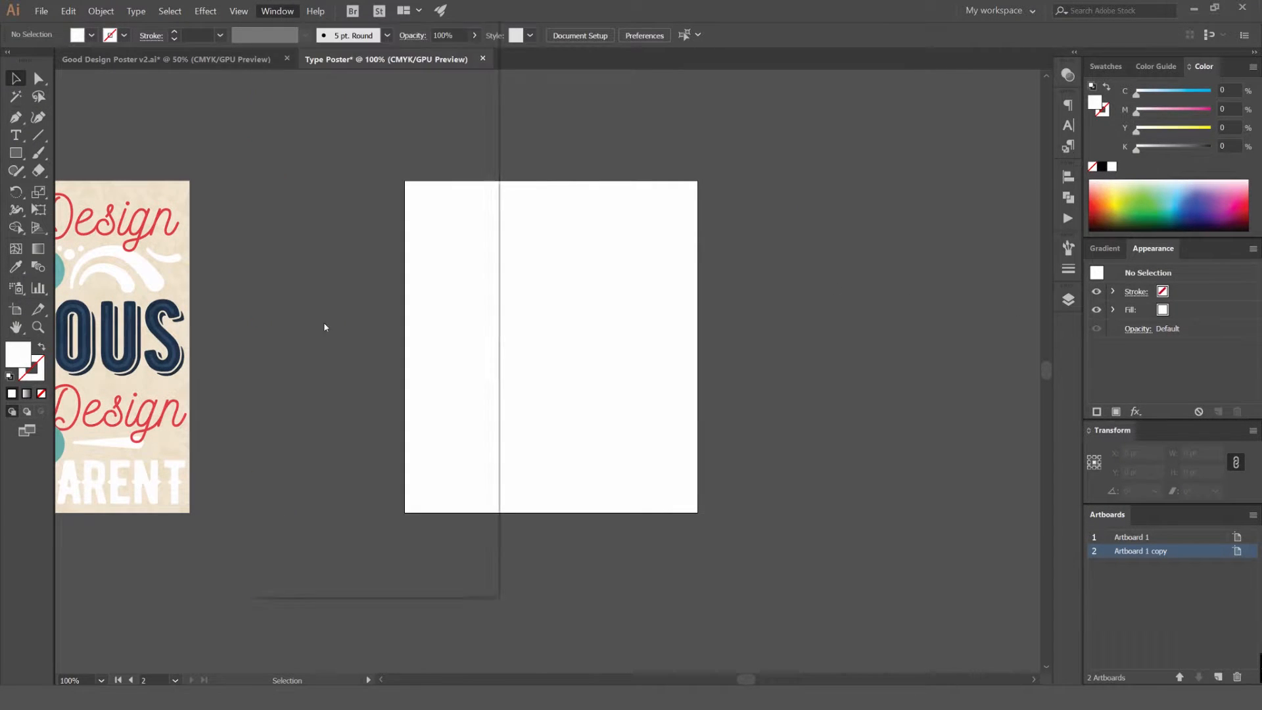
key(space)
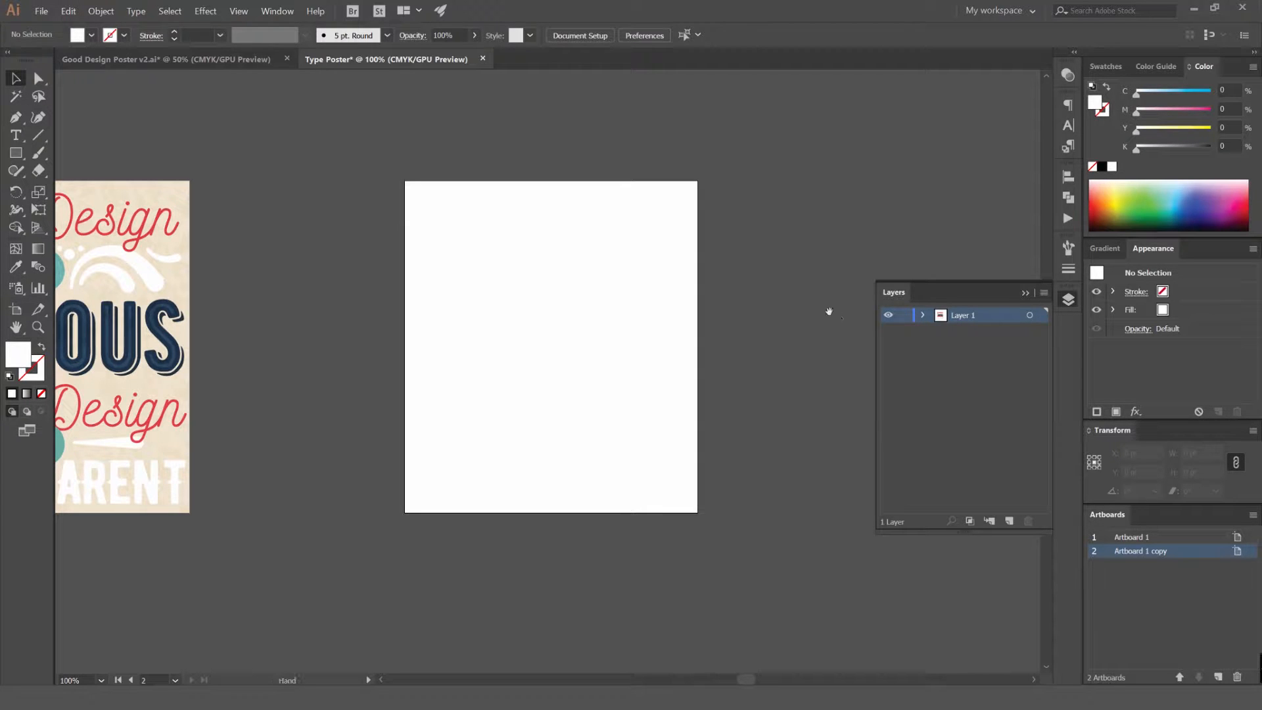
double_click(973, 316)
Move the blank artboard farther right, away from the finished poster
click(16, 309)
drag(453, 302, 184, 267)
drag(376, 272, 699, 354)
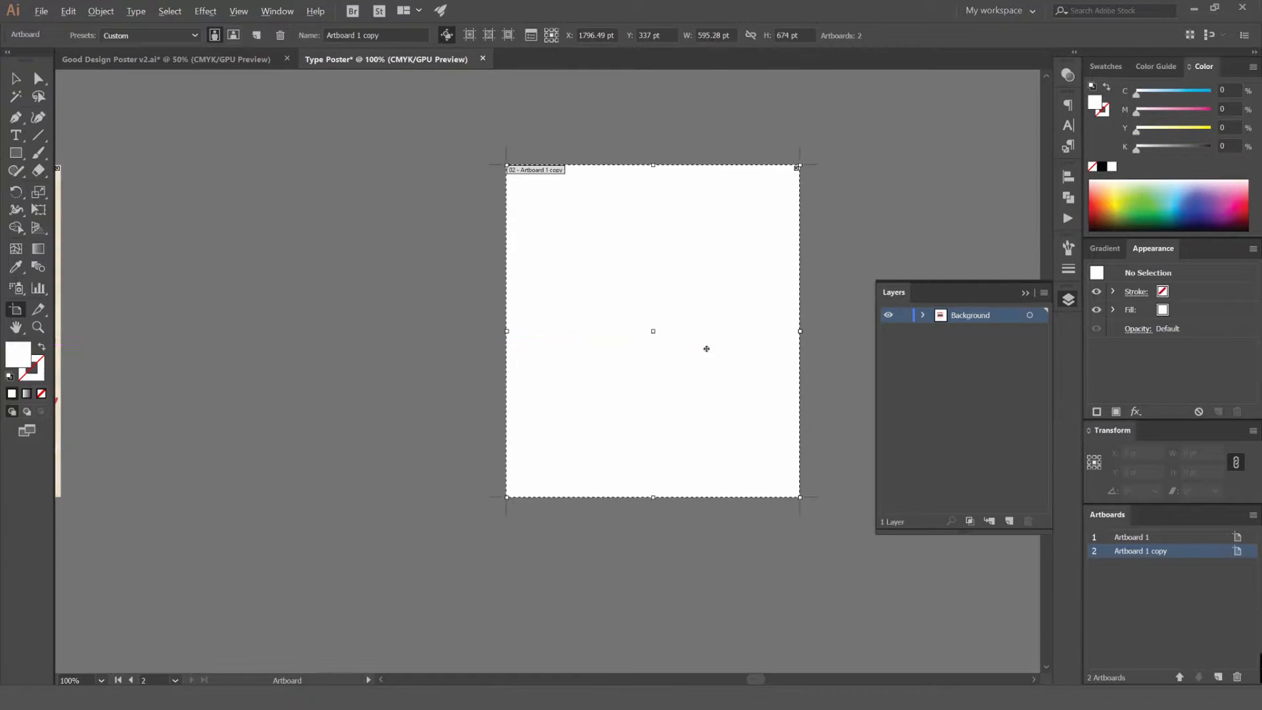
key(Escape)
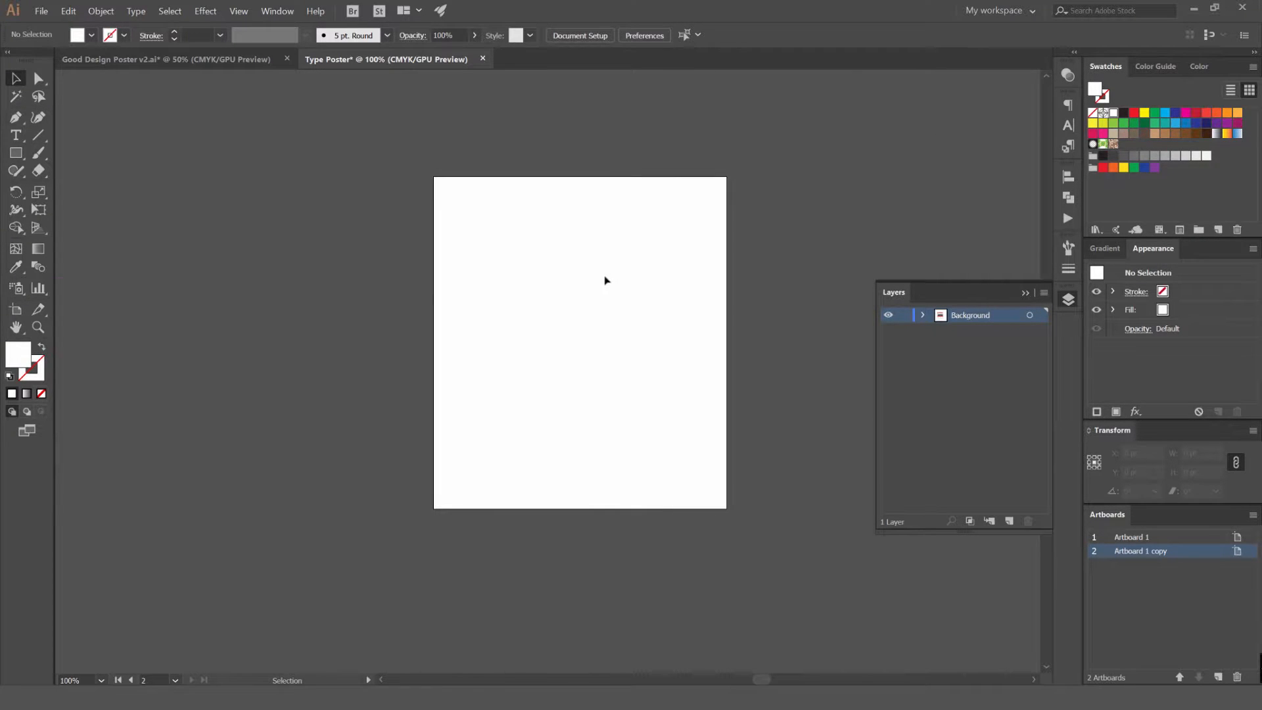
Draw a 595.276 x 674 pt rectangle covering the whole blank artboard
key(m)
ctrl+space+click(589, 259)
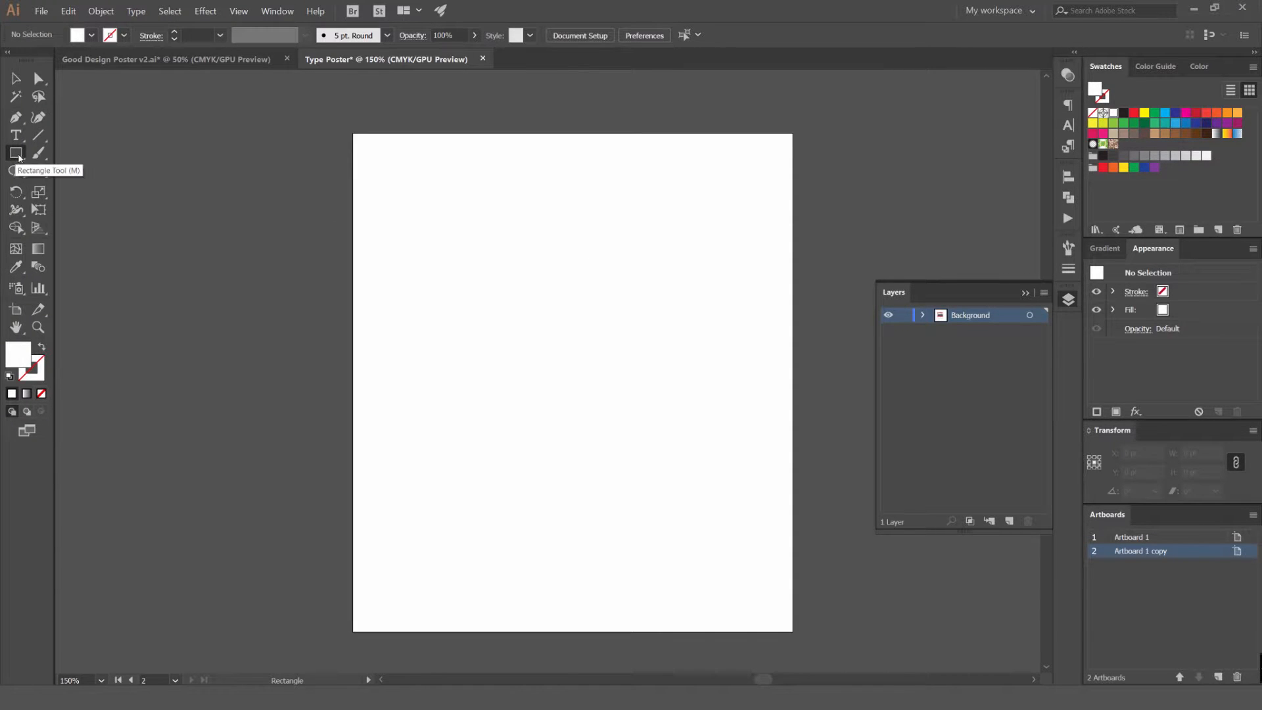
drag(353, 134, 793, 631)
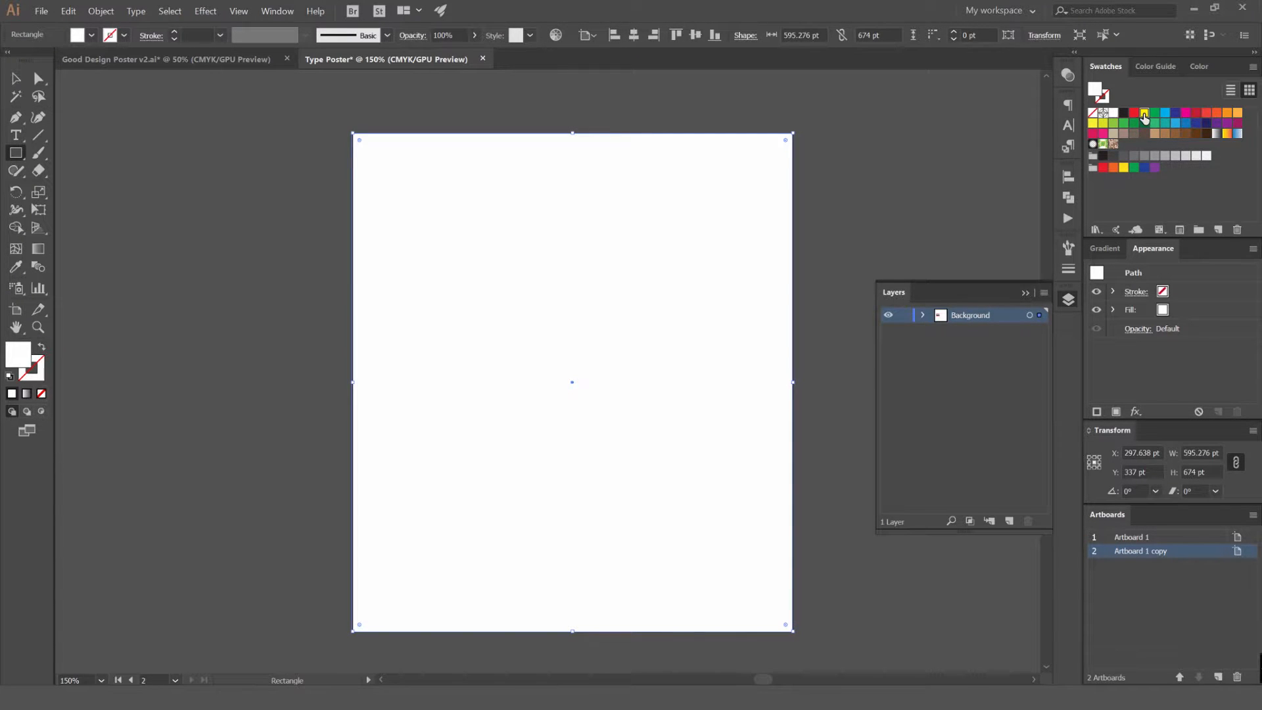
Fill the background rectangle with a pale cream of C 3, M 4, Y 13, K 0
click(1144, 114)
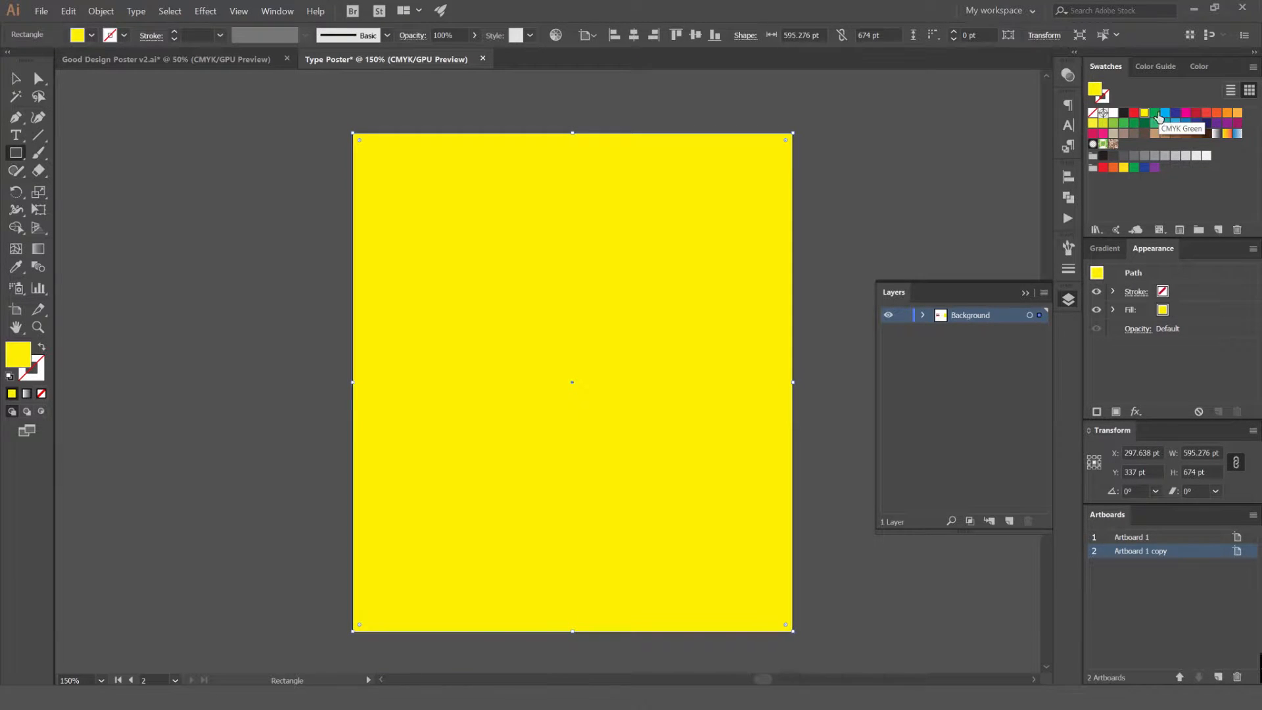
click(1155, 67)
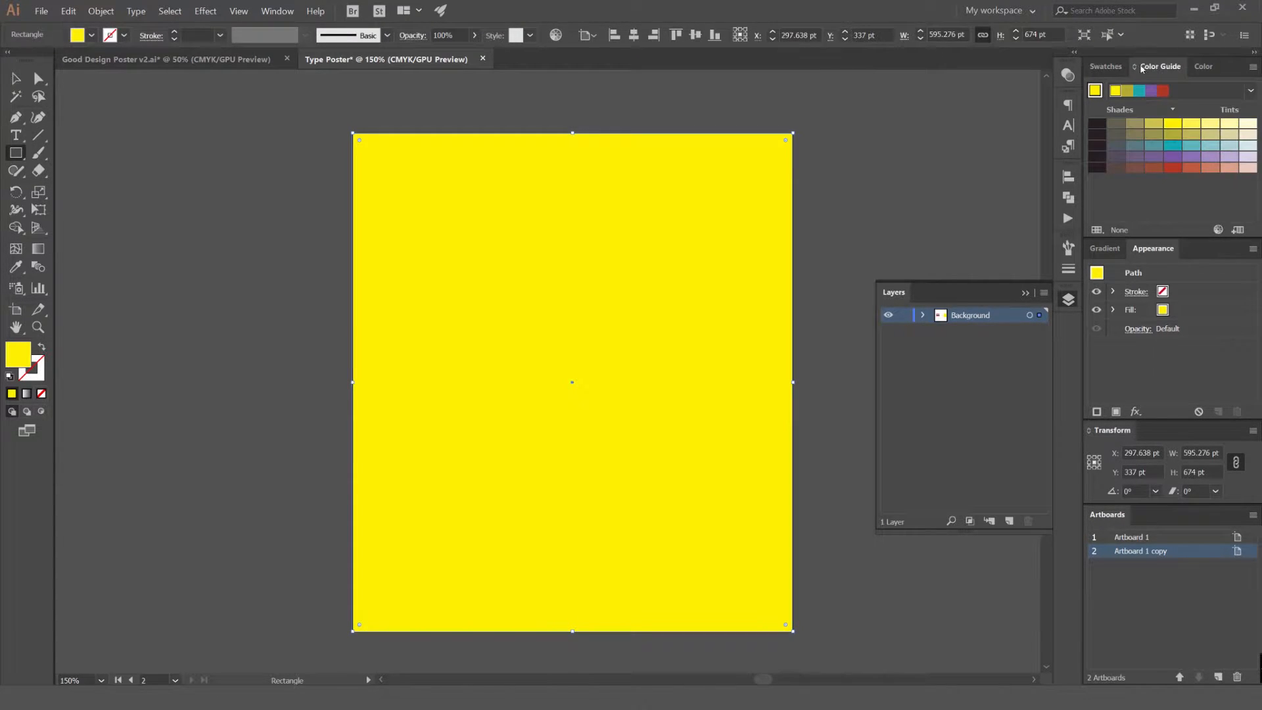
click(1202, 67)
drag(1184, 127, 1163, 132)
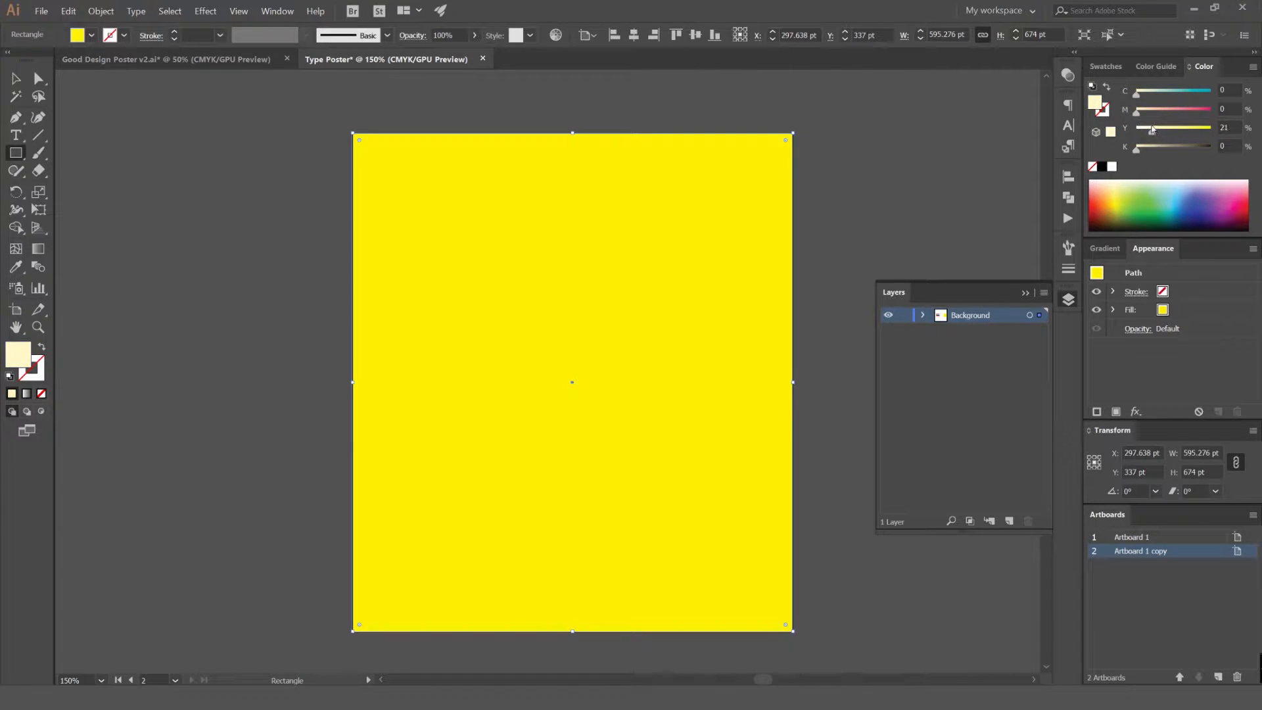
drag(1147, 127, 1146, 128)
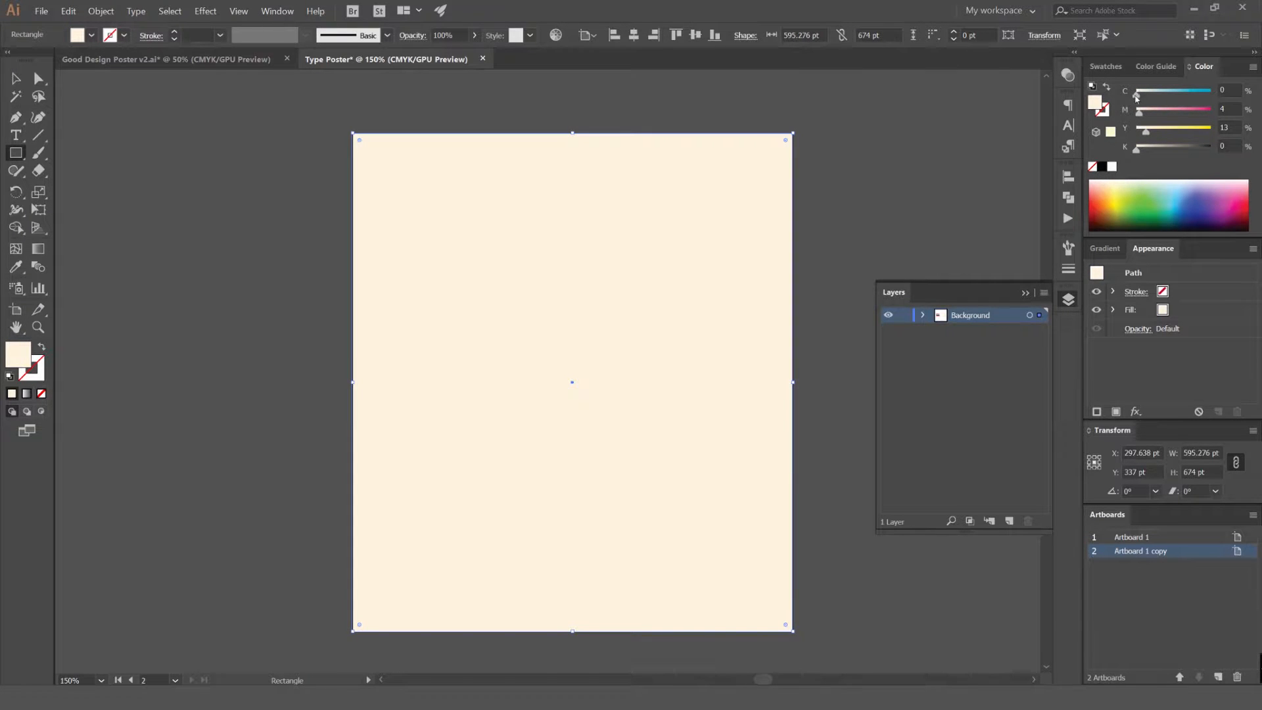
scroll(920, 167, down, 1)
scroll(751, 254, up, 3)
scroll(727, 263, down, 2)
scroll(727, 262, down, 1)
scroll(951, 229, up, 1)
Try moving the cream rectangle off the artboard, and undo the moves so it covers the artboard again
key(v)
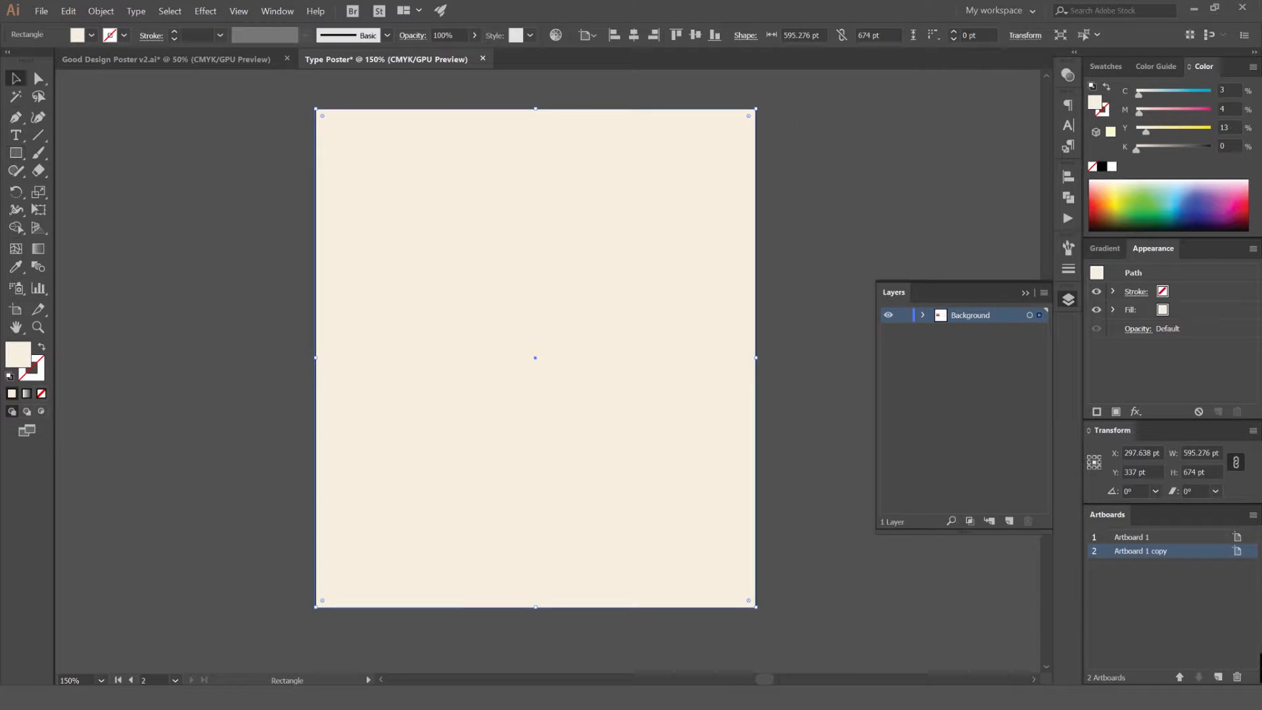
click(848, 129)
drag(641, 170, 845, 181)
key(ctrl+z)
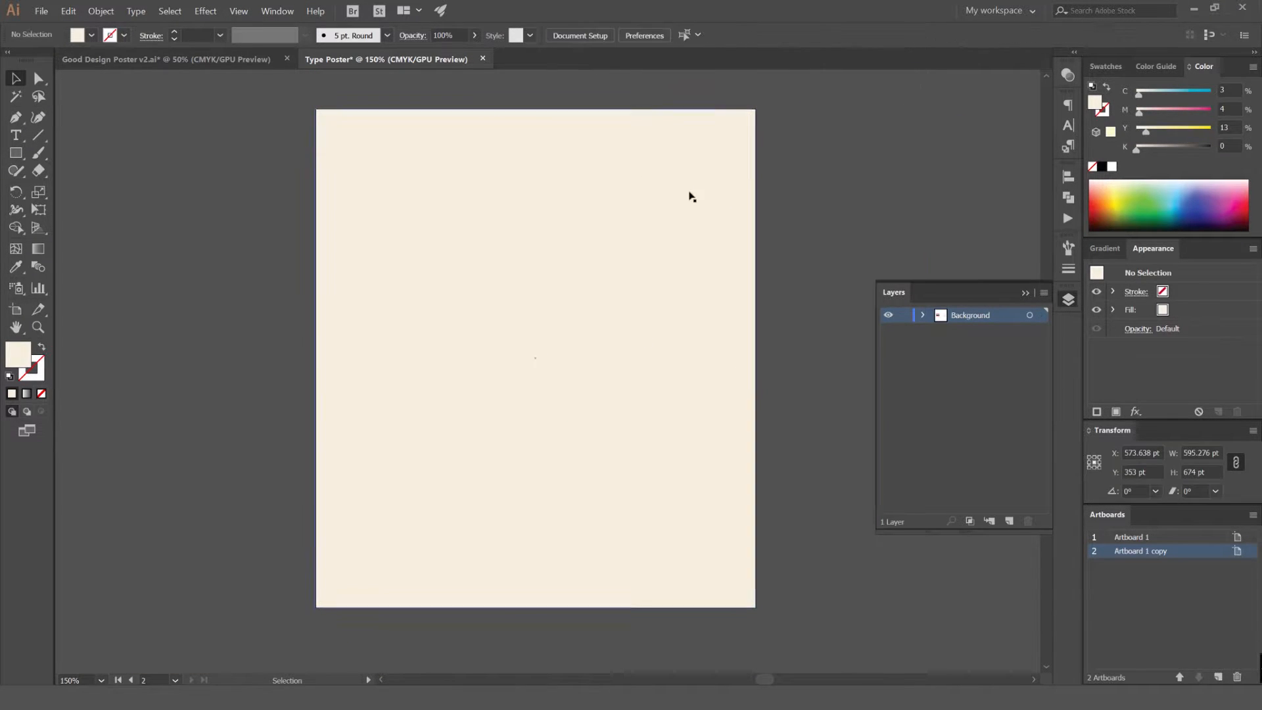
key(ctrl+z)
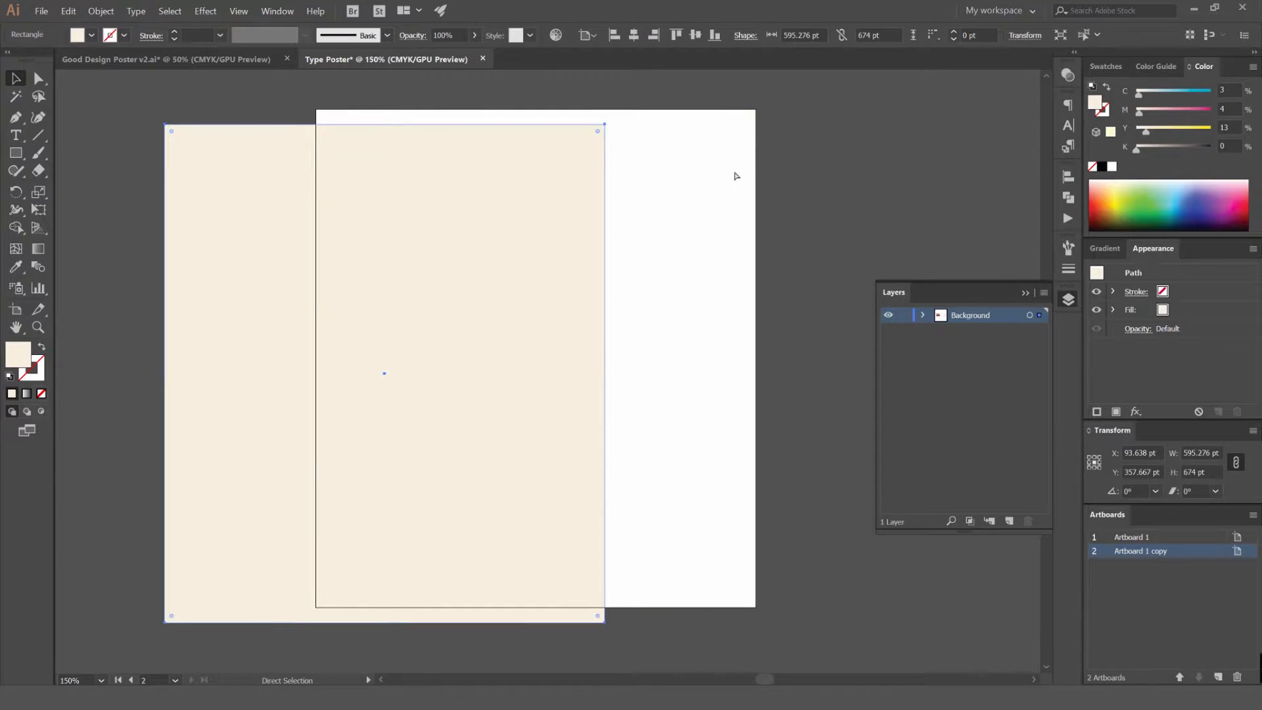
key(ctrl+shift+z)
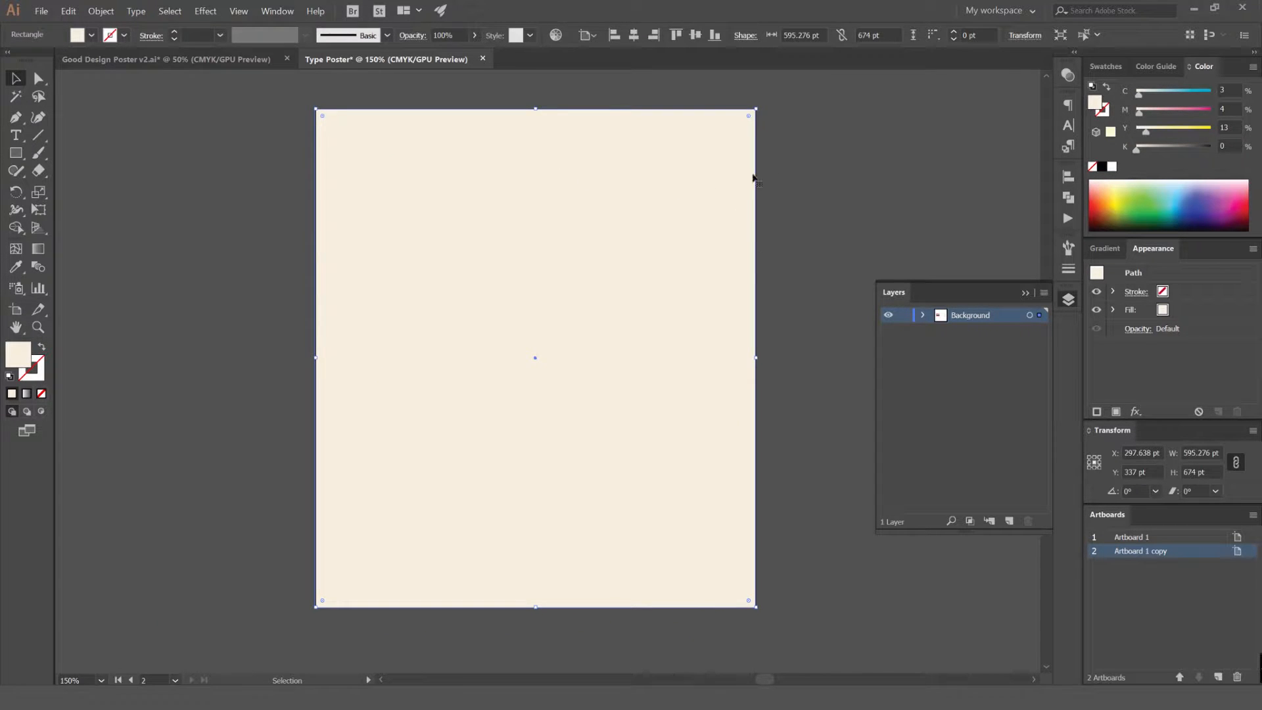
drag(838, 169, 868, 184)
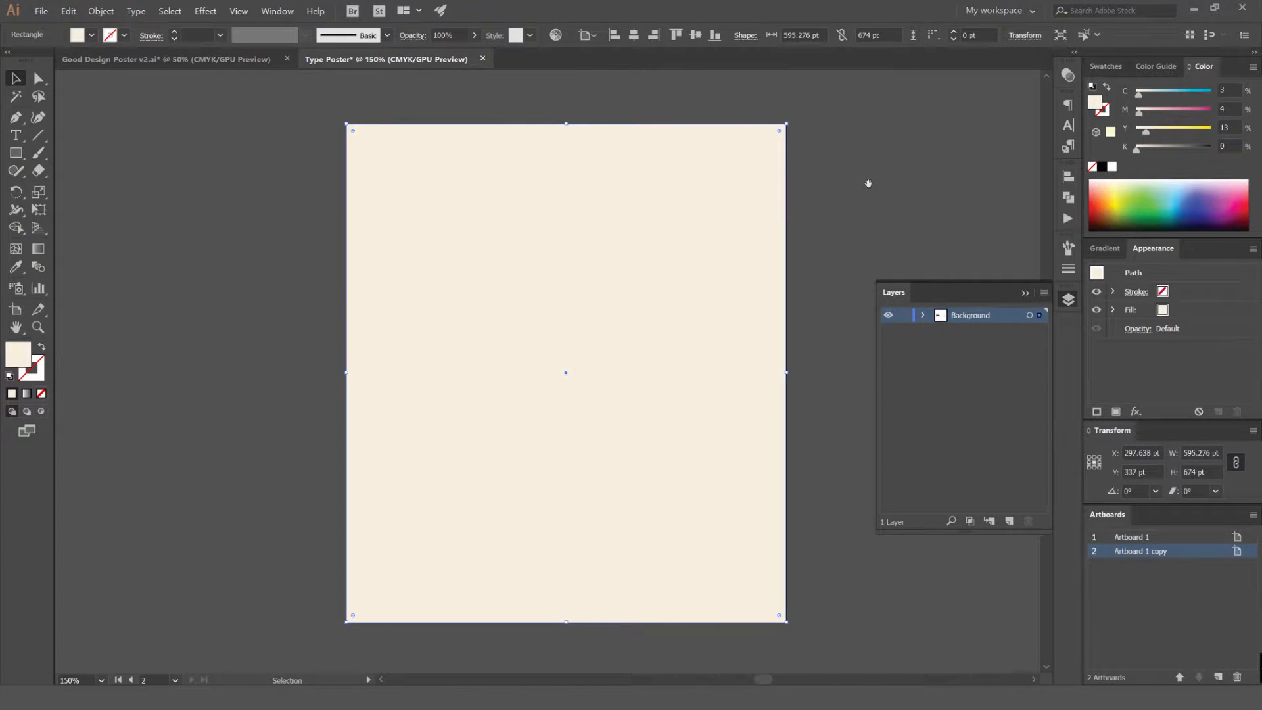
Deselect the rectangle and add a new layer named Type above the Background layer
click(950, 243)
drag(950, 243, 910, 239)
click(1009, 520)
double_click(975, 319)
text(T)
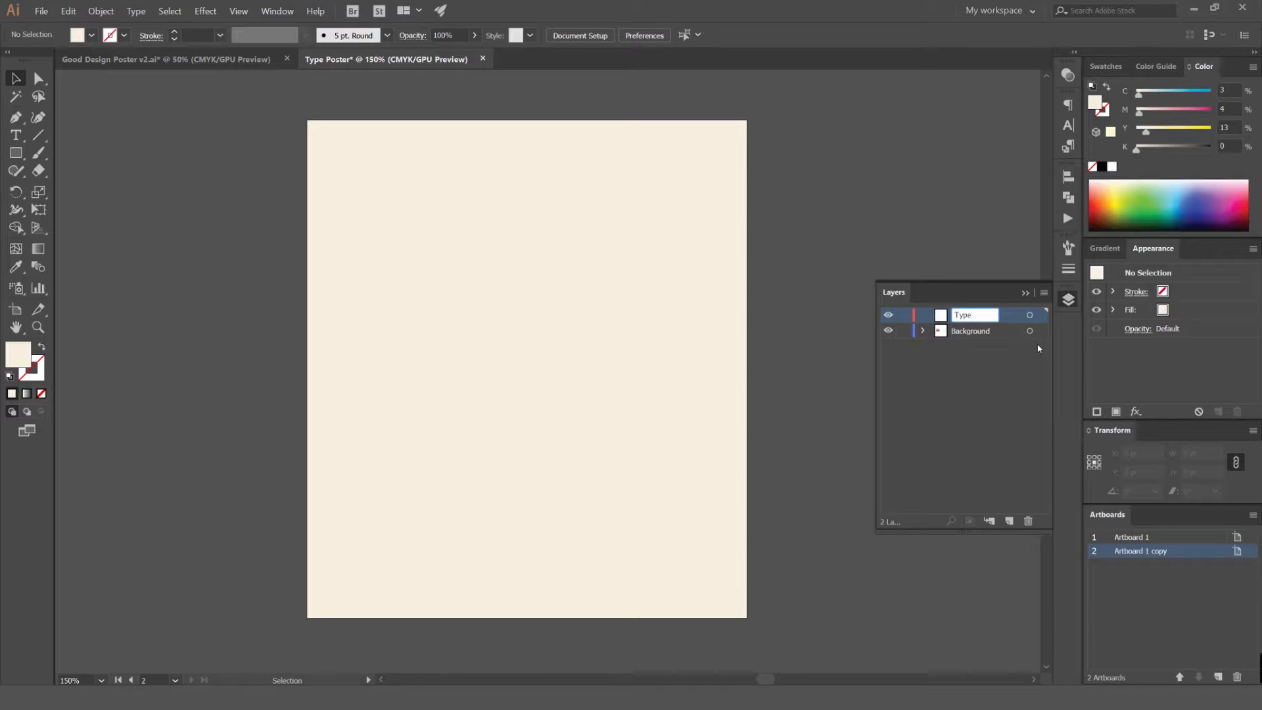
text(ype)
key(Return)
click(1025, 292)
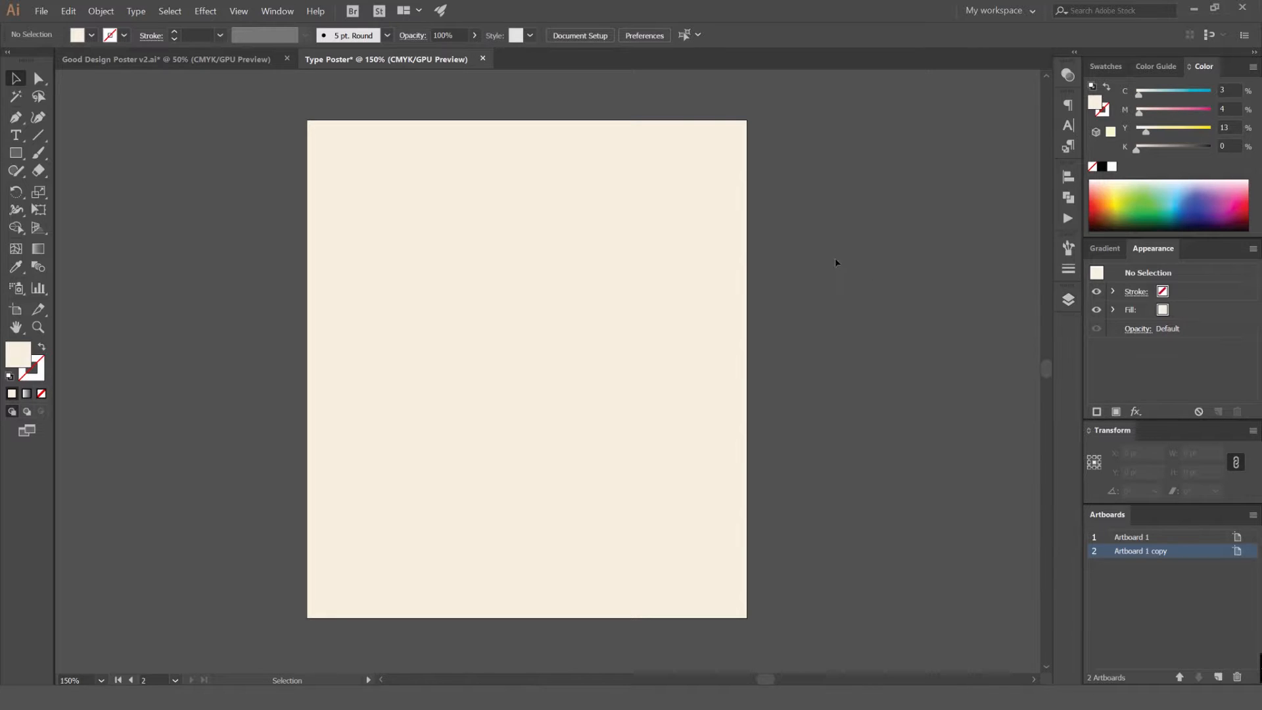
drag(342, 270, 746, 248)
scroll(569, 259, down, 1)
drag(490, 276, 707, 254)
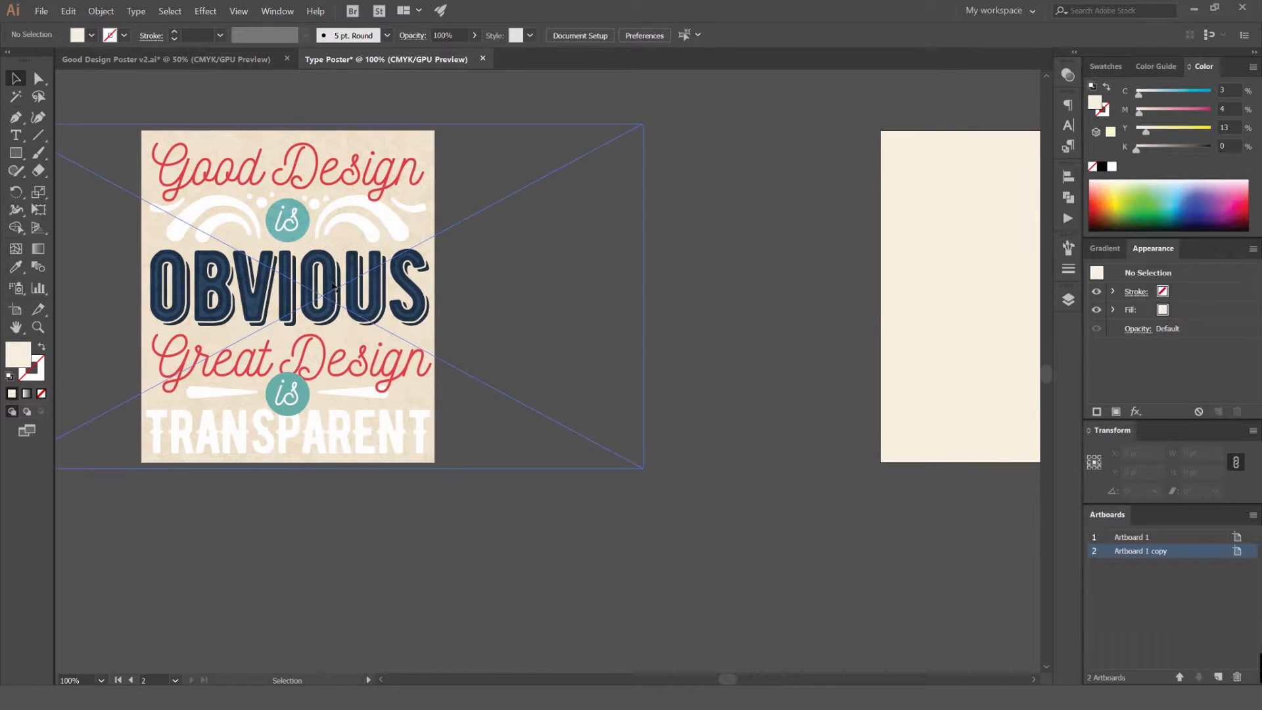
drag(425, 343, 356, 383)
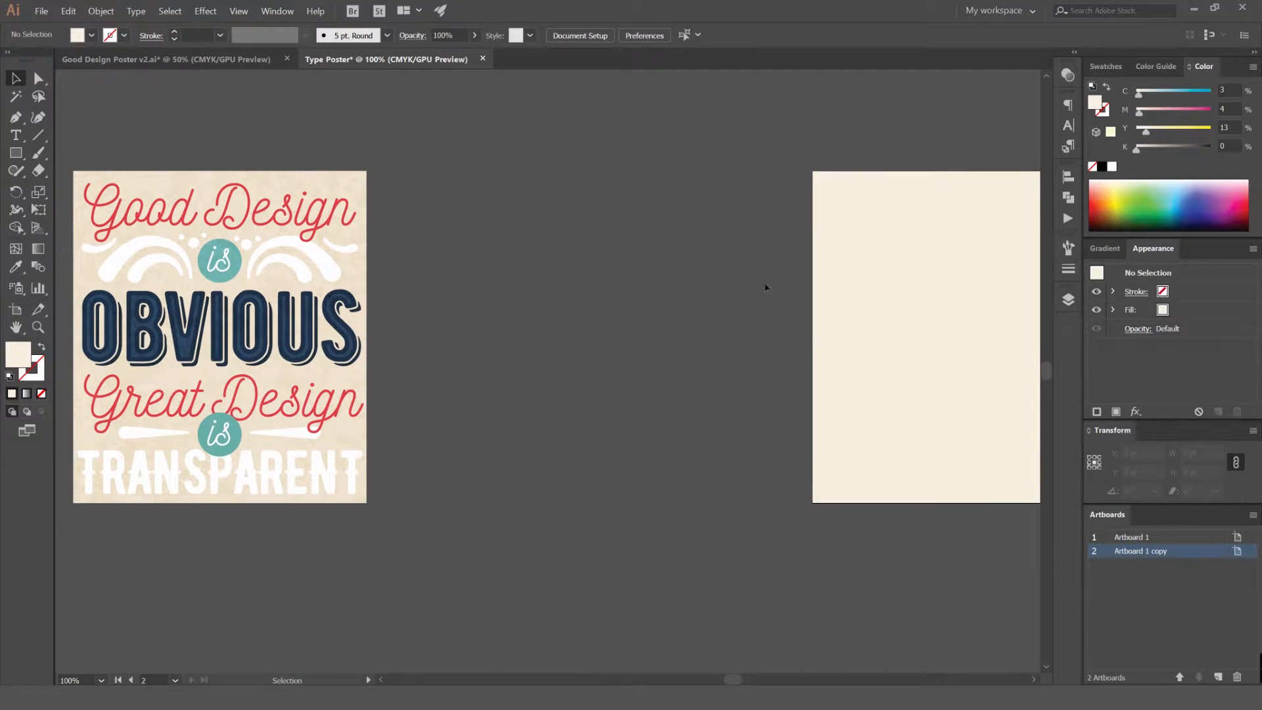
drag(375, 202, 572, 186)
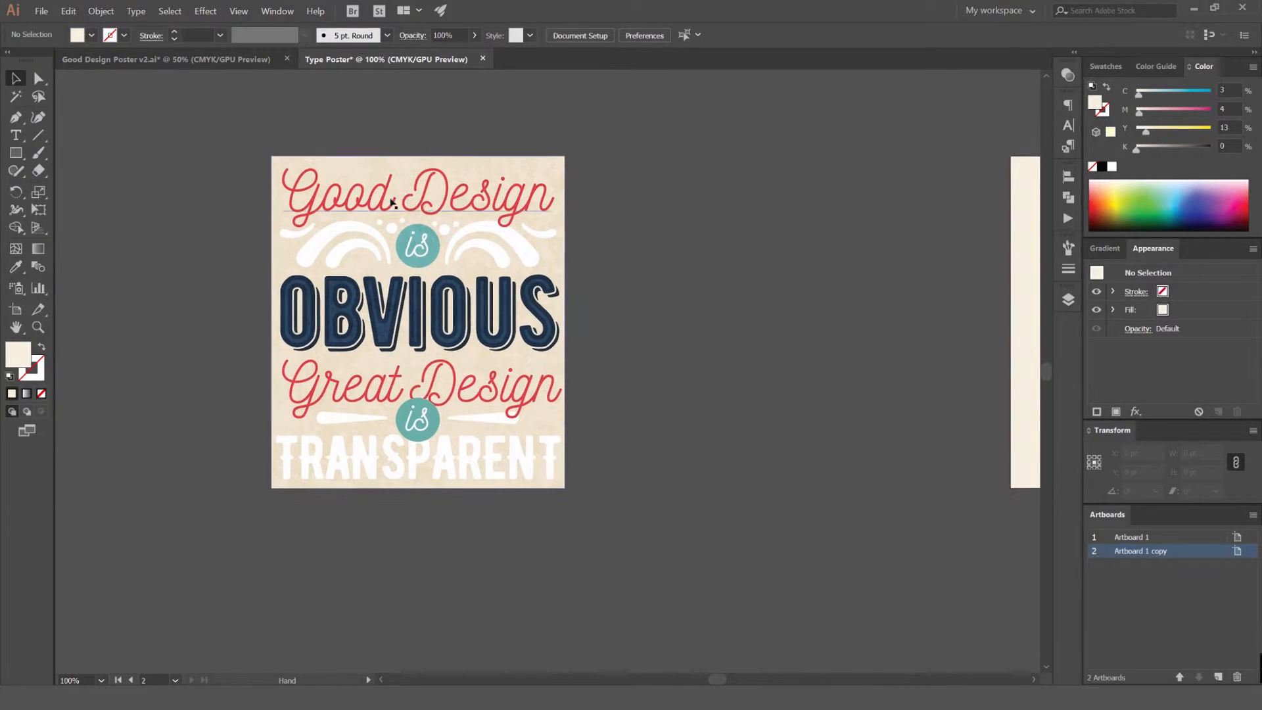
Examine the lettering styles of the script and block text in the reference poster, then return to the blank cream artboard
scroll(393, 199, up, 1)
drag(590, 241, 593, 222)
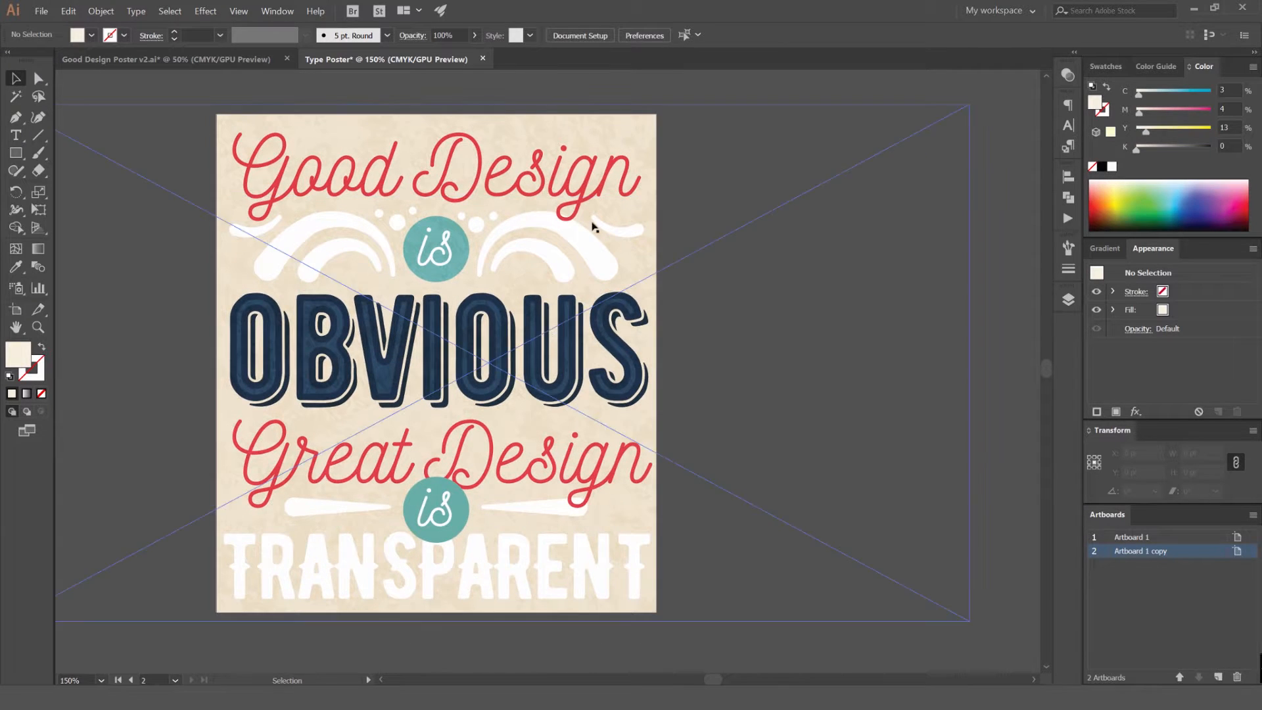
click(559, 179)
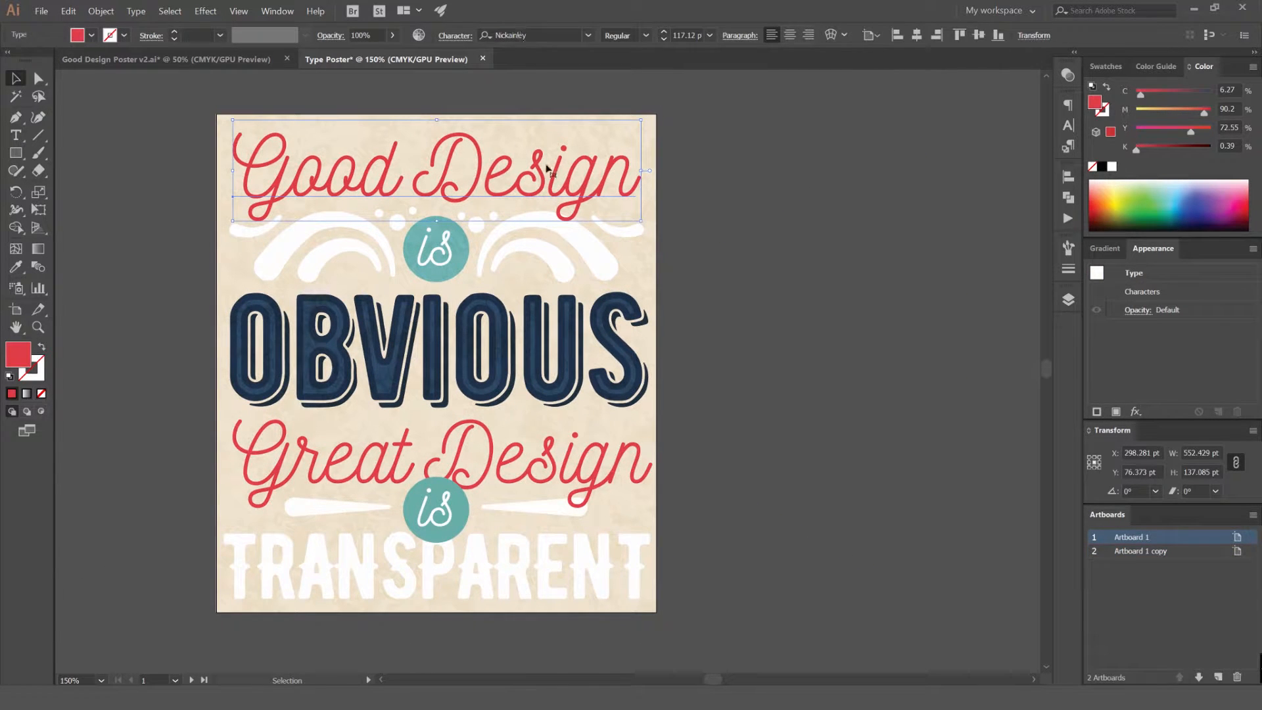
click(573, 563)
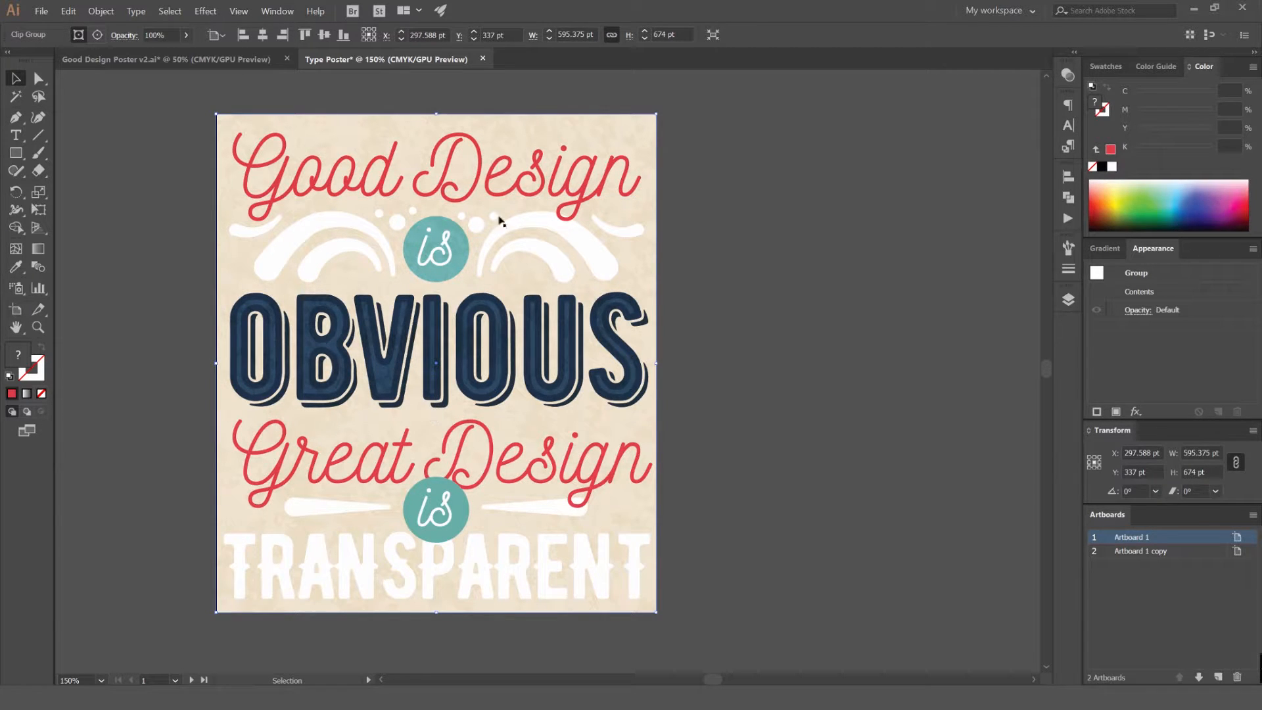
scroll(512, 331, down, 1)
drag(676, 293, 585, 309)
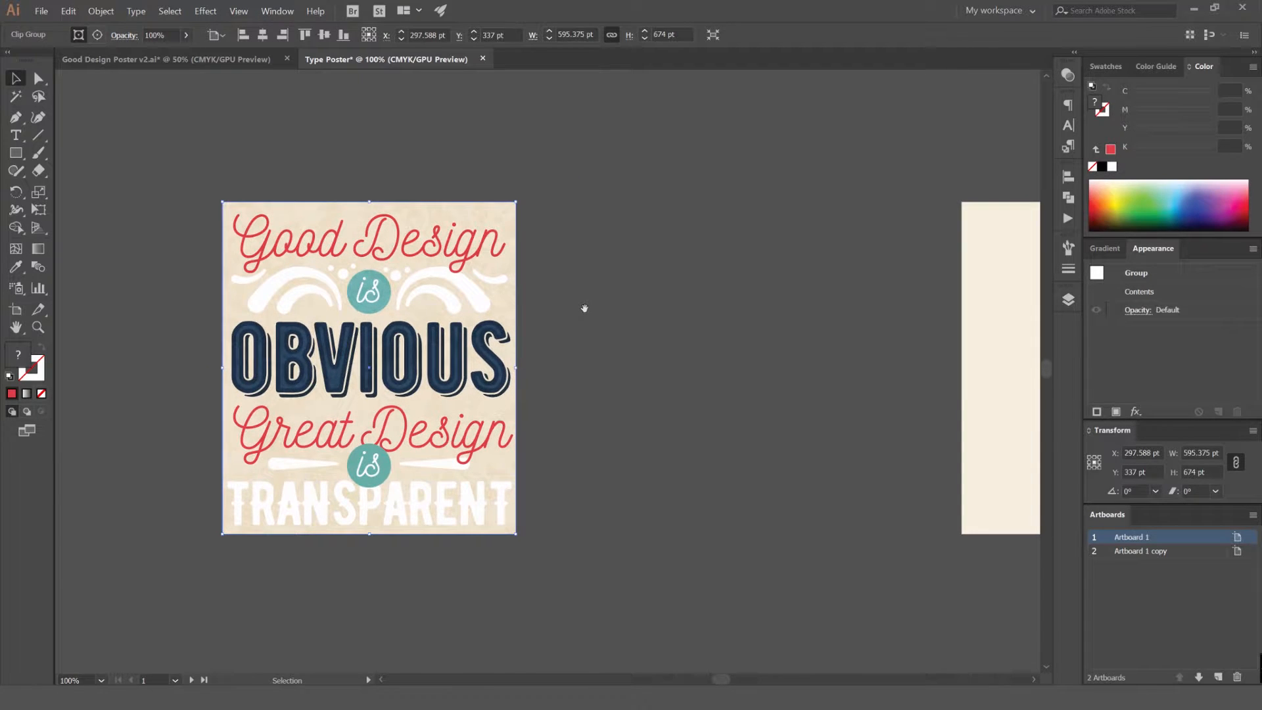
drag(1016, 256, 497, 274)
click(587, 246)
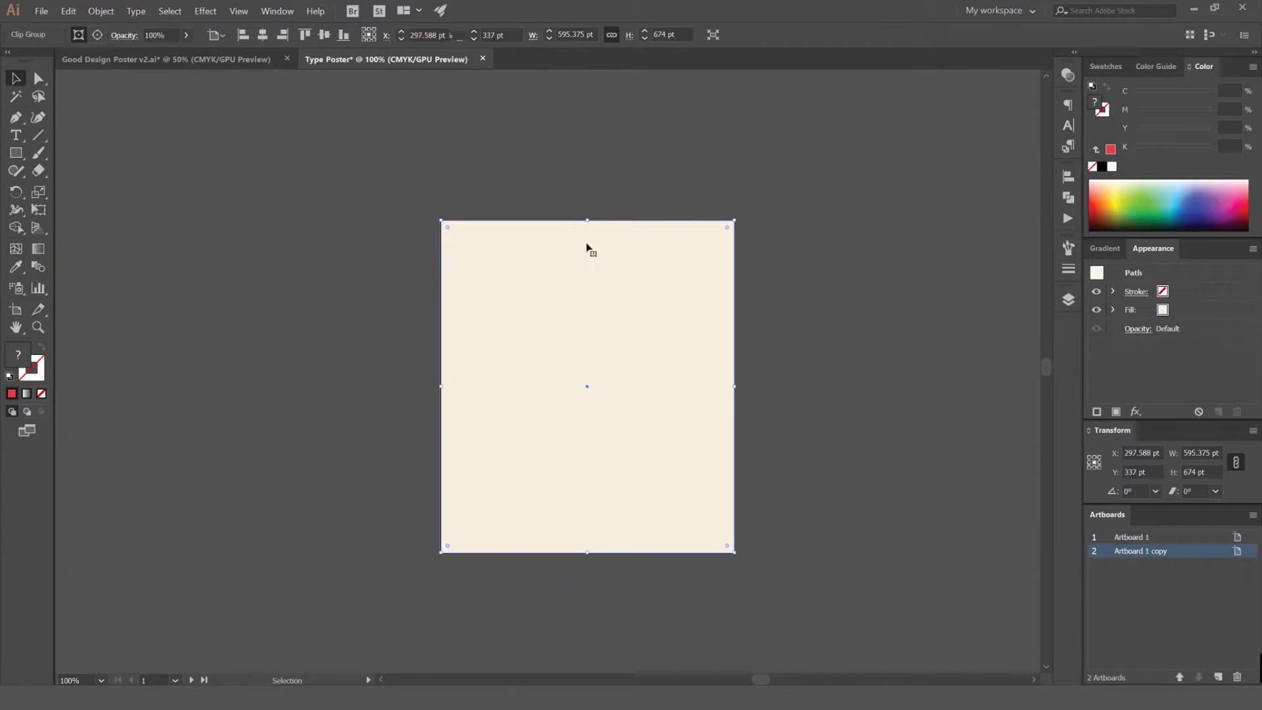
scroll(731, 171, up, 1)
drag(731, 172, 625, 129)
click(715, 100)
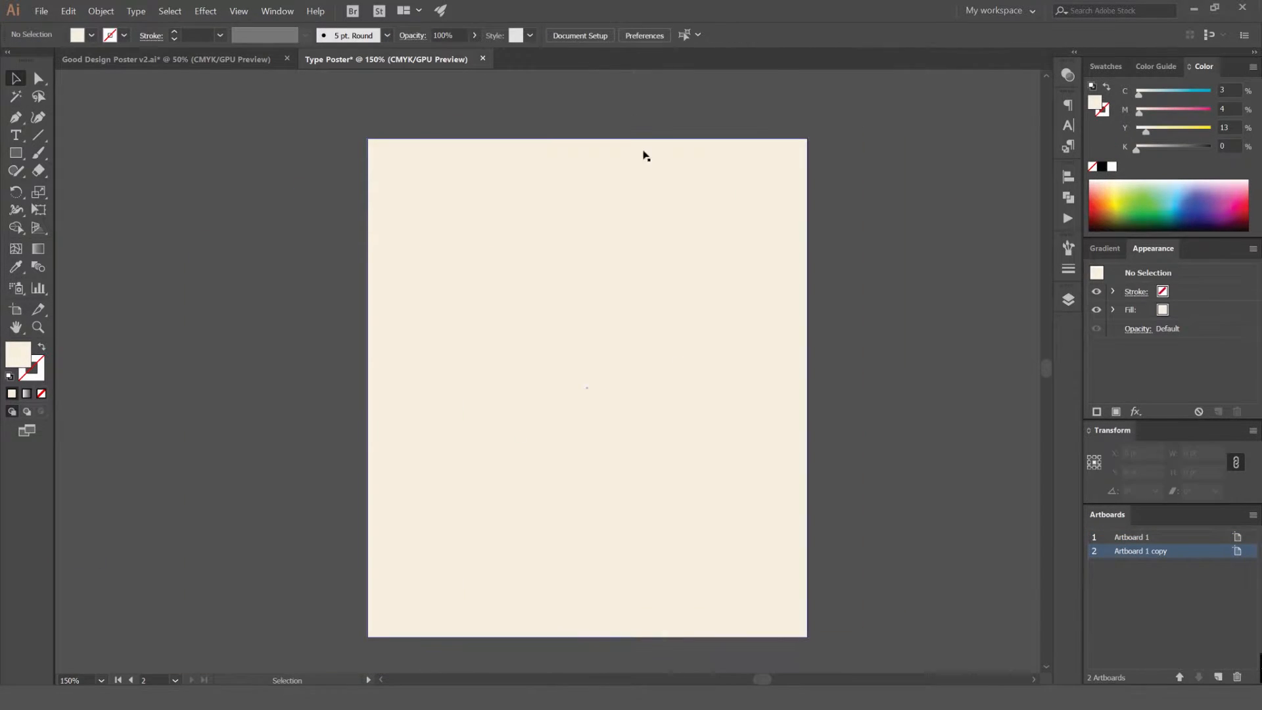
Lock the Background layer and make the Type layer active
click(1067, 300)
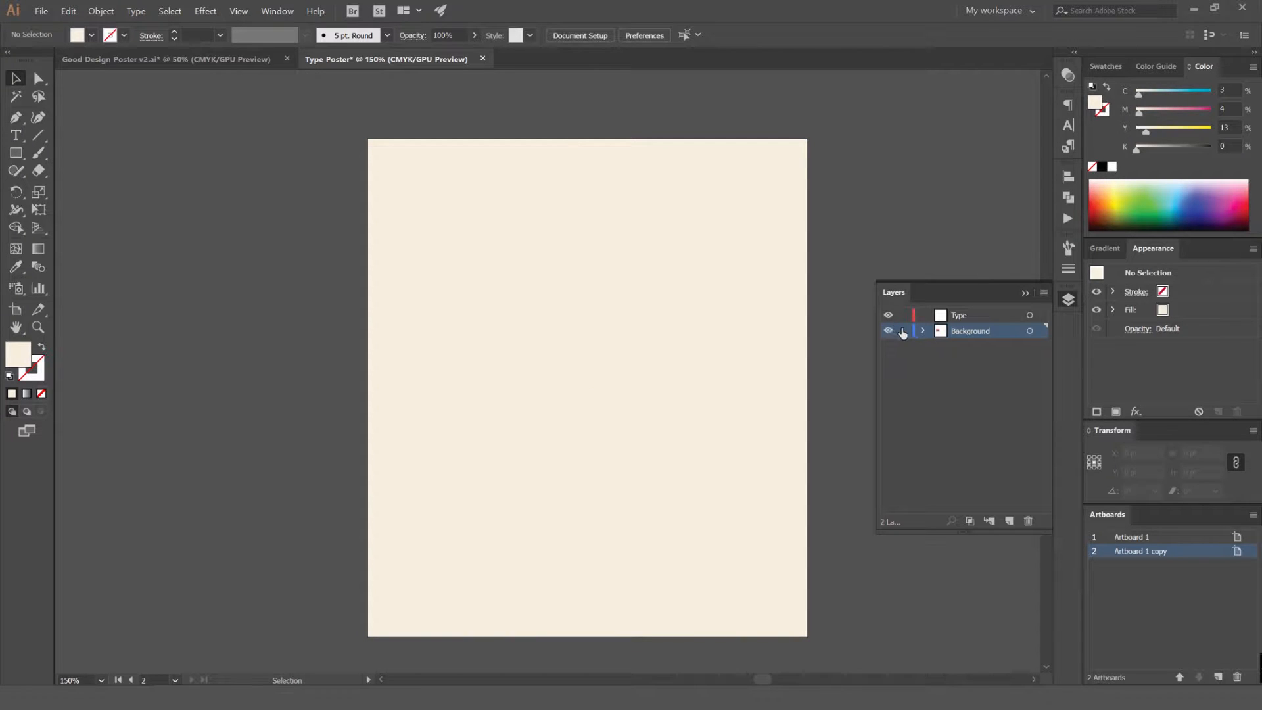
click(905, 331)
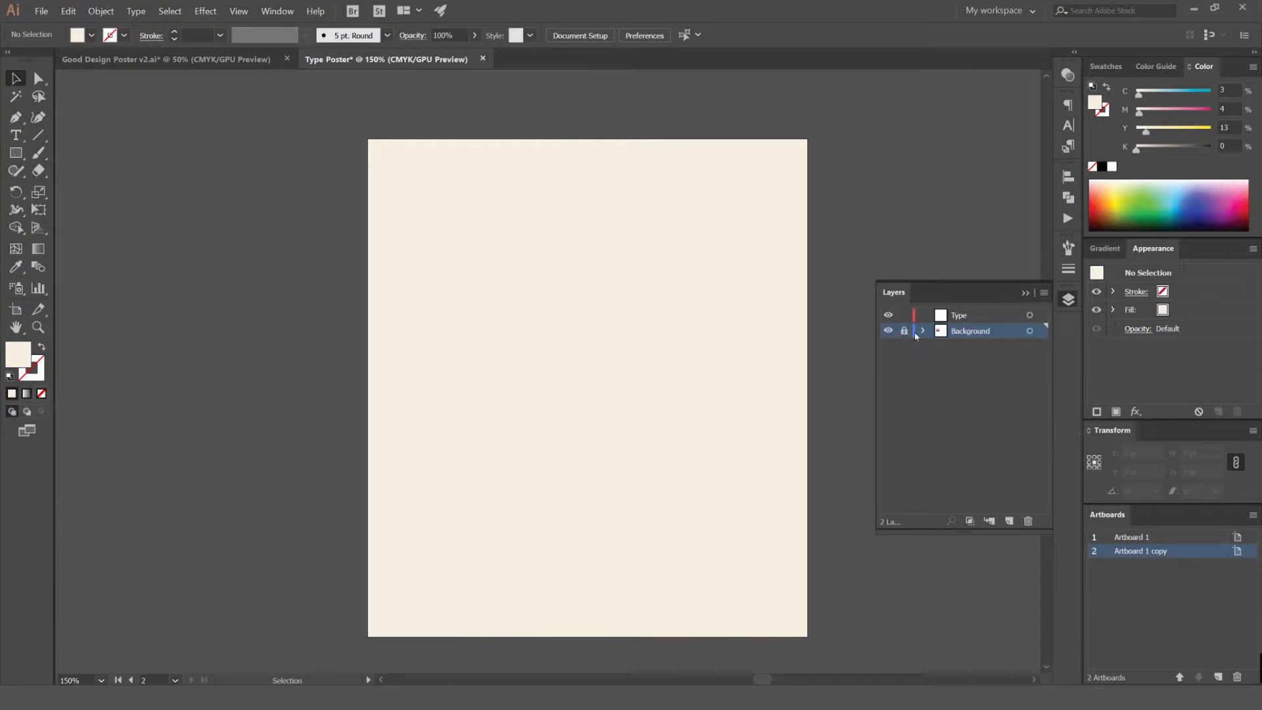
click(991, 317)
click(1068, 298)
drag(576, 234, 557, 246)
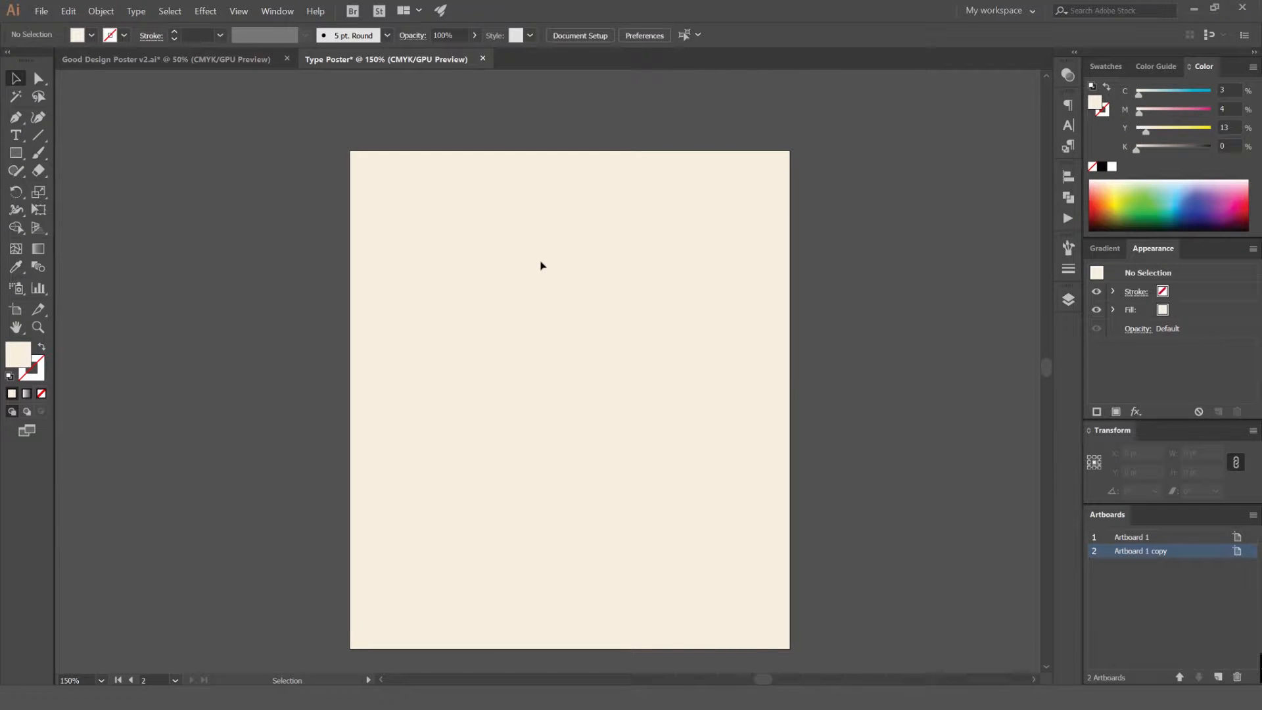
Add the point text "Good Design" in the upper part of the cream artboard
key(t)
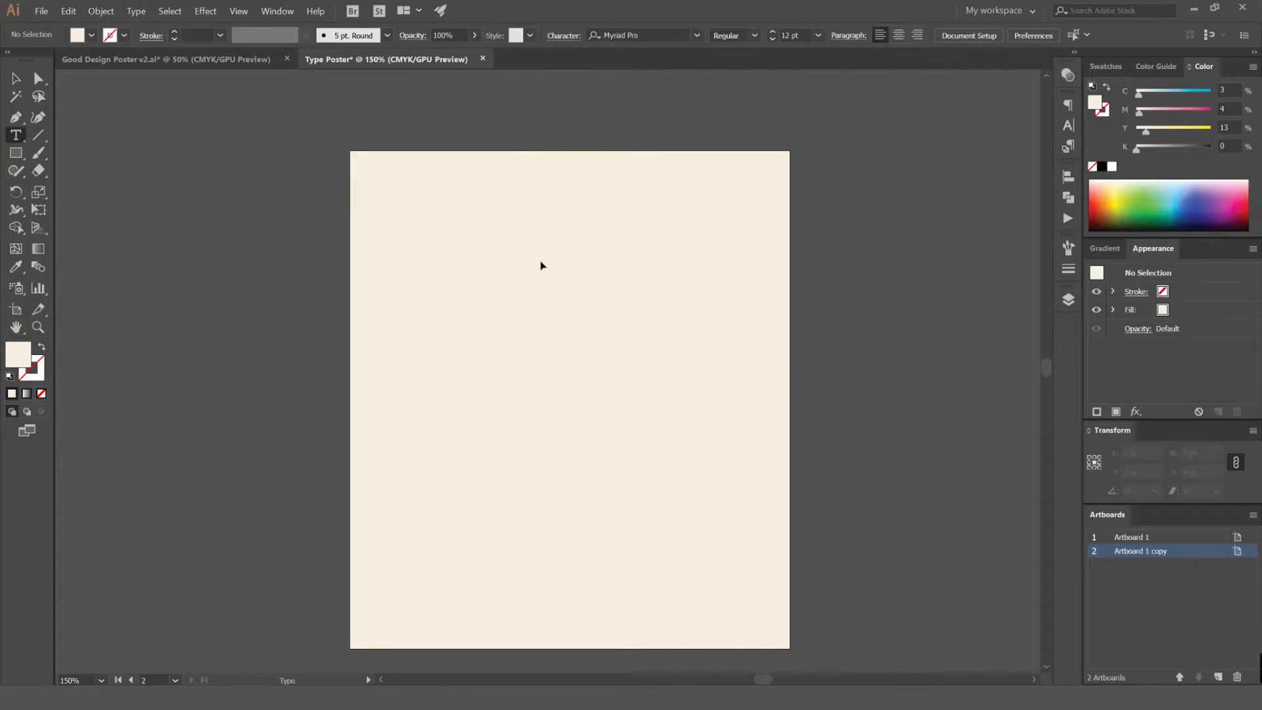
click(16, 137)
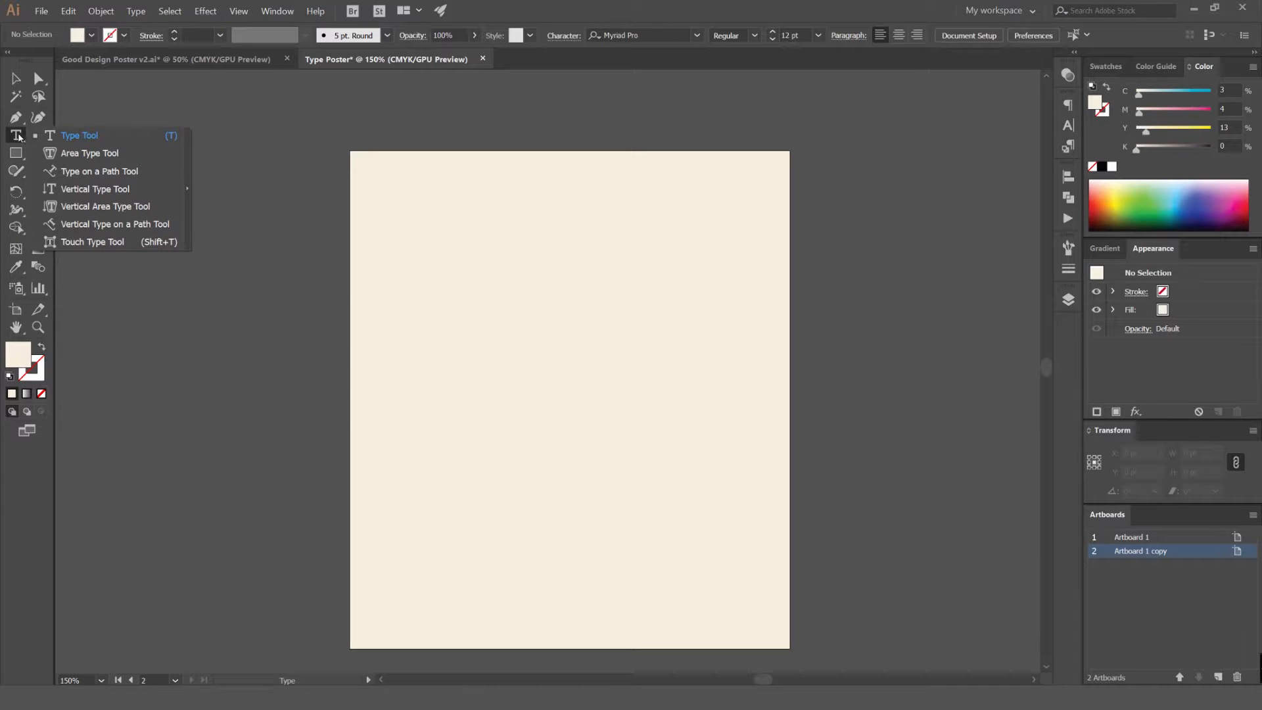
click(78, 135)
click(464, 237)
text(Good Design)
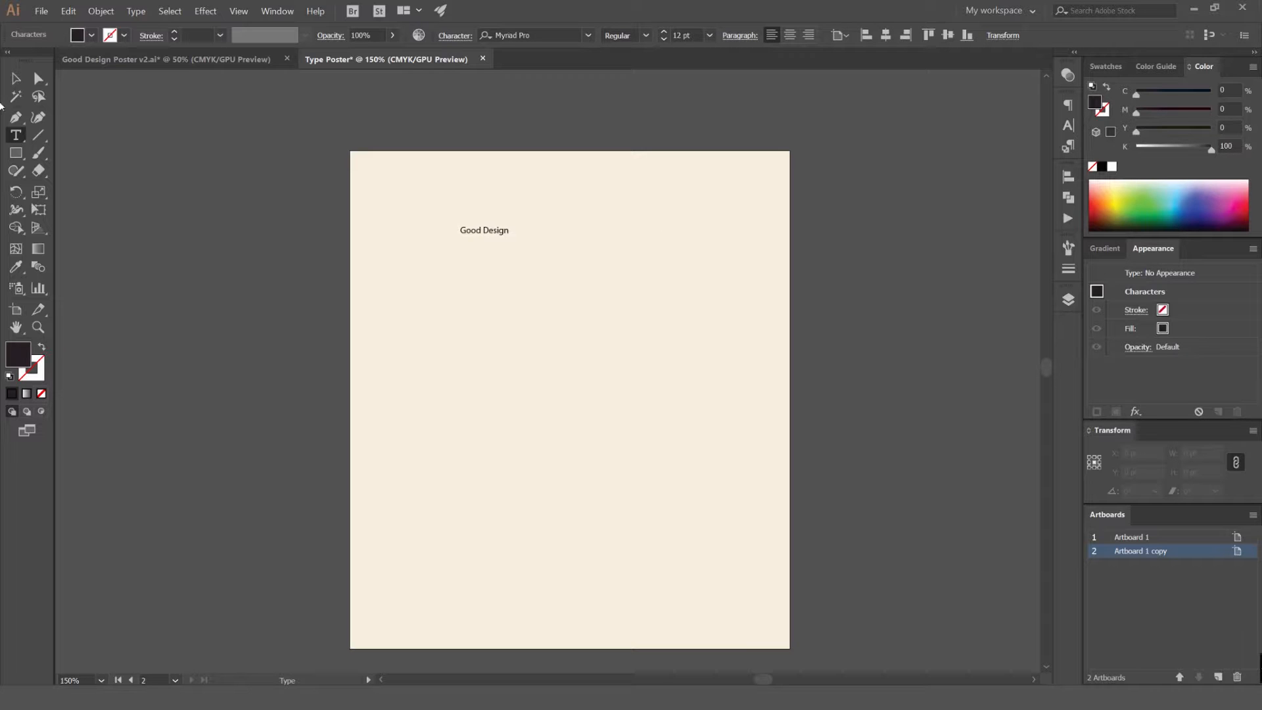
Enlarge the "Good Design" text to about 552 x 110 pt and place it across the artboard's upper edge
click(16, 79)
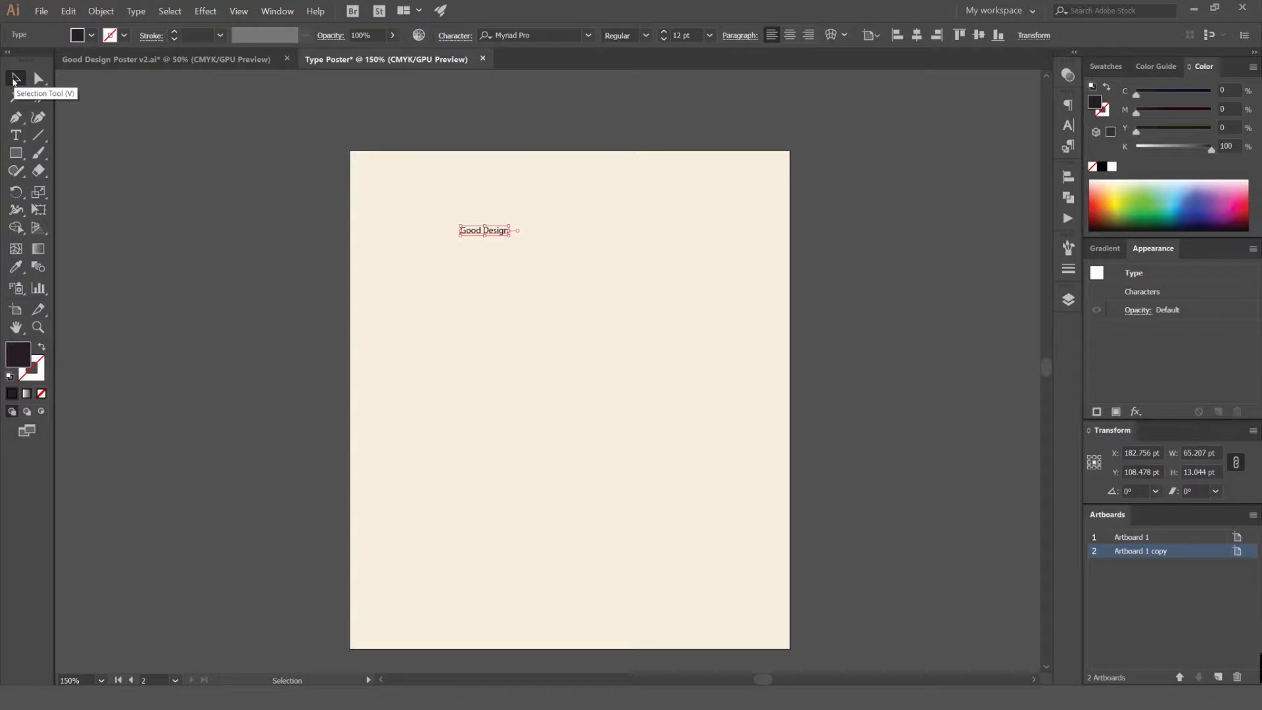
drag(512, 227, 689, 157)
drag(539, 256, 641, 238)
Set the "Good Design" headline's font to Nickainley
click(559, 34)
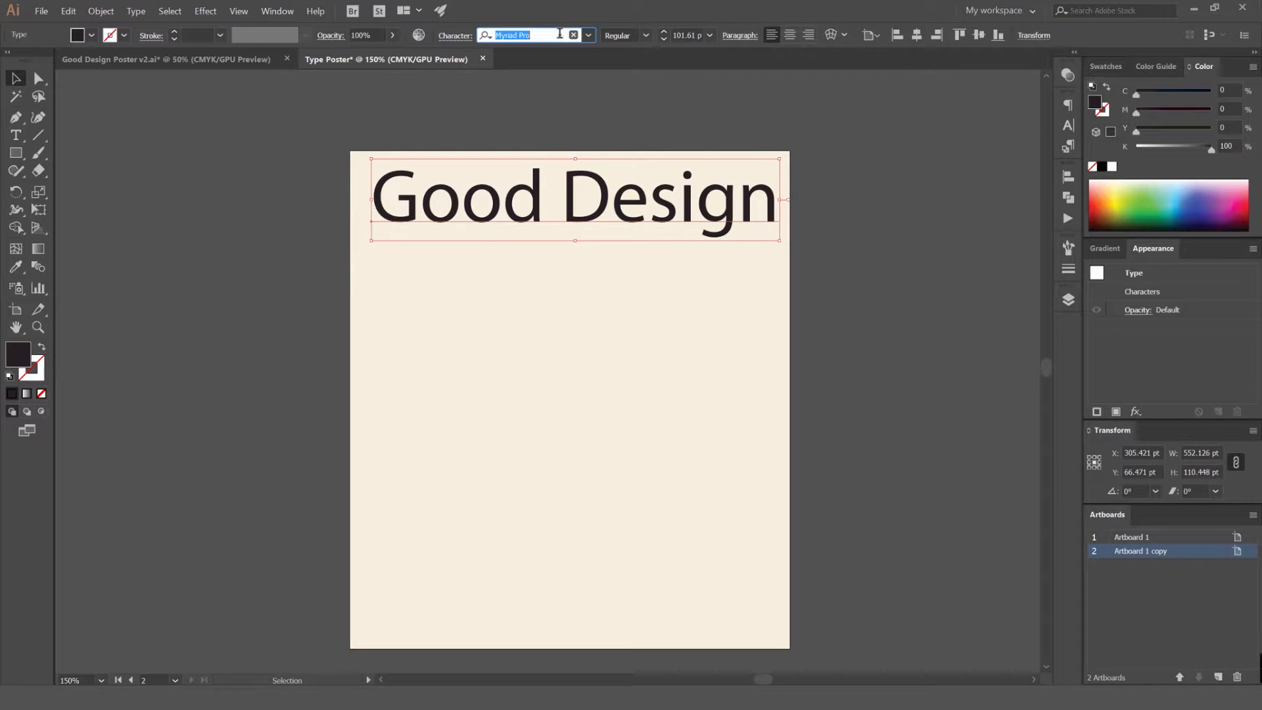
text(nick)
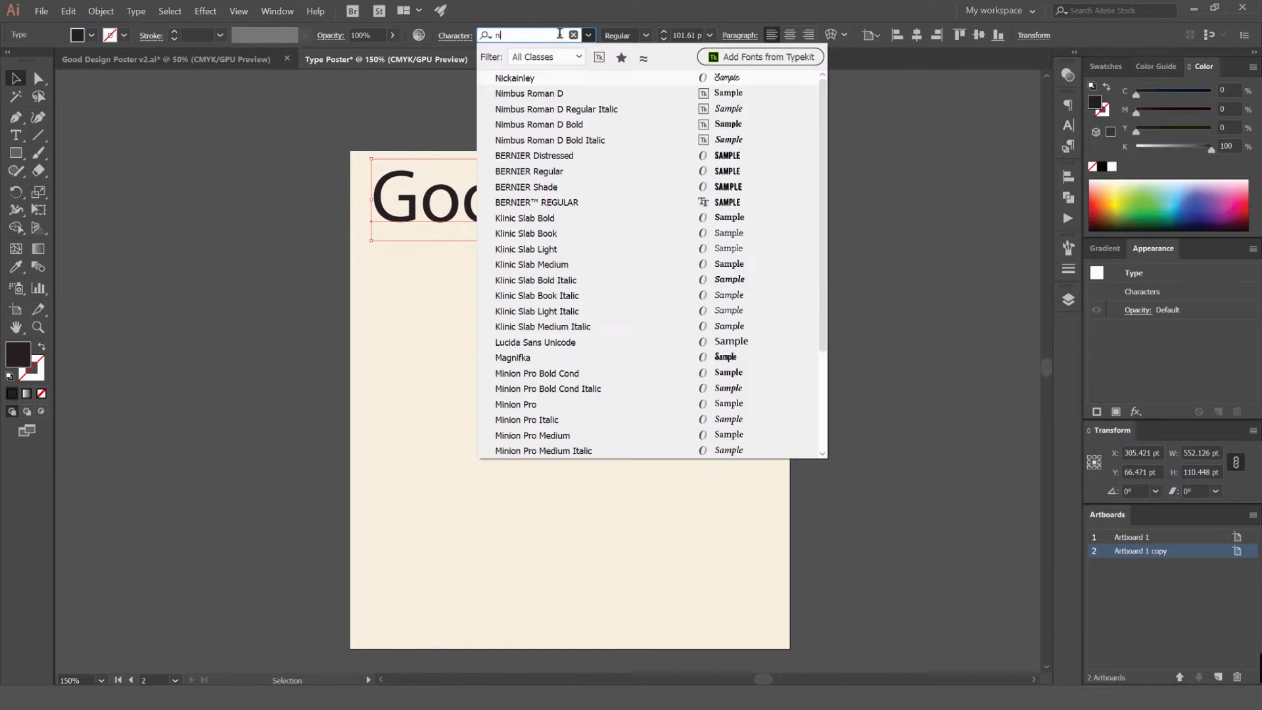
click(568, 80)
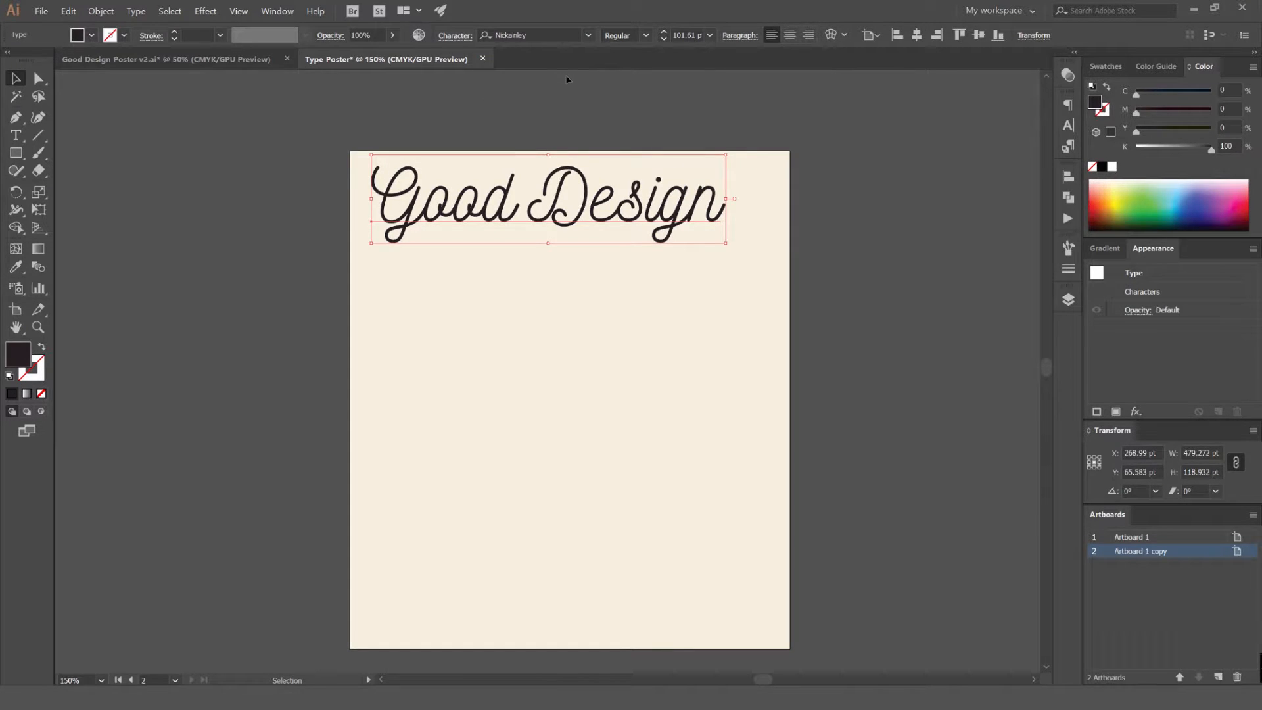
Center the "Good Design" headline horizontally on the artboard and enlarge it proportionally to about 114 pt
click(16, 78)
click(567, 120)
mouse_move(593, 203)
mouse_down()
mouse_move(631, 206)
mouse_move(608, 215)
mouse_up()
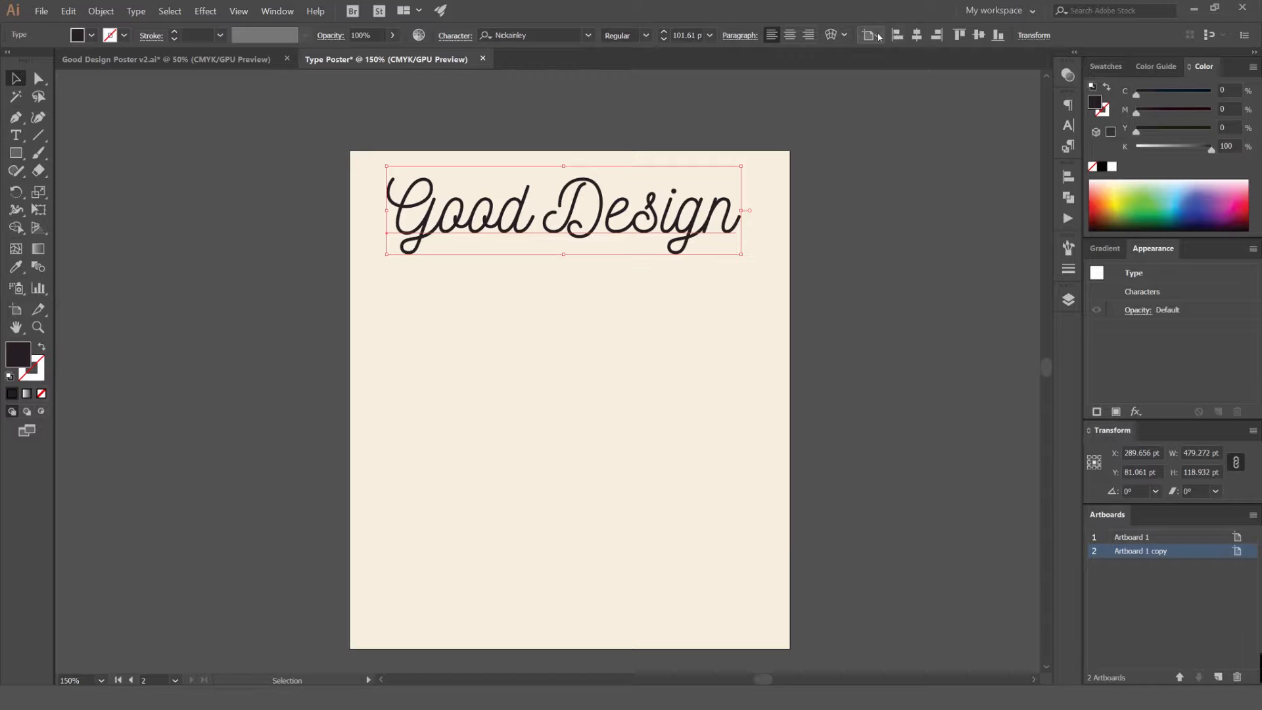
click(916, 35)
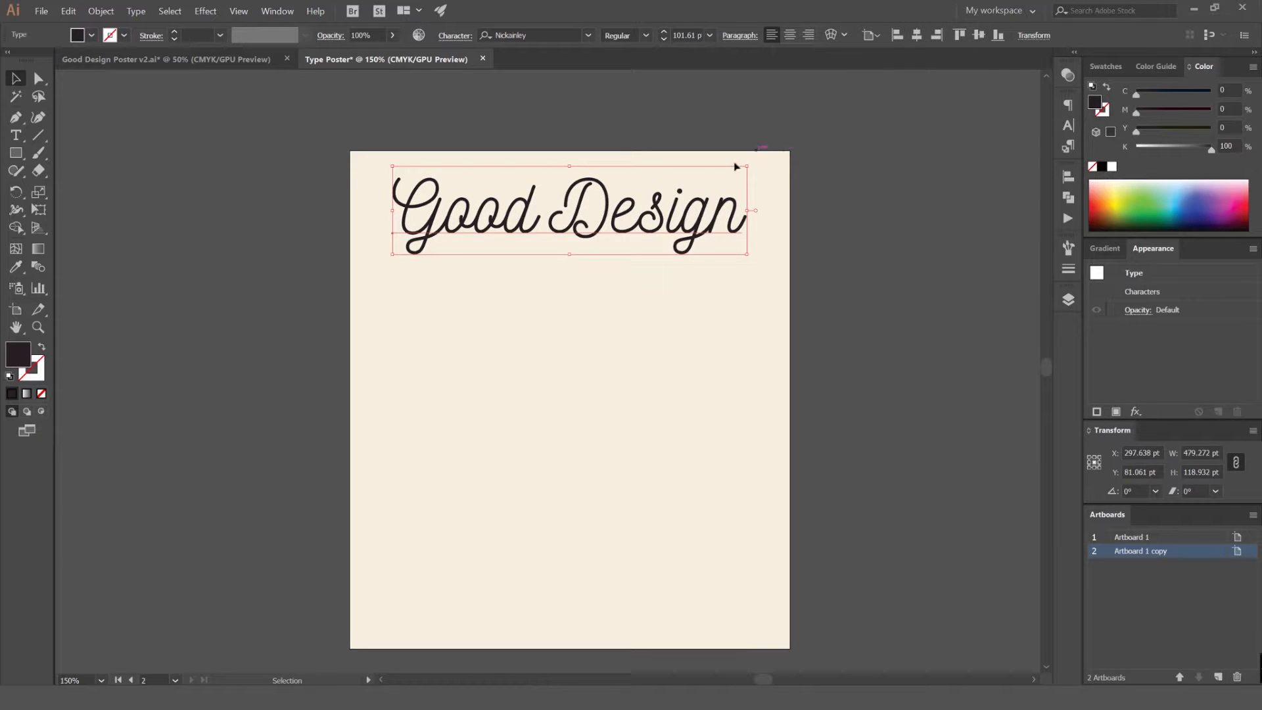
scroll(728, 175, up, 1)
drag(755, 160, 785, 140)
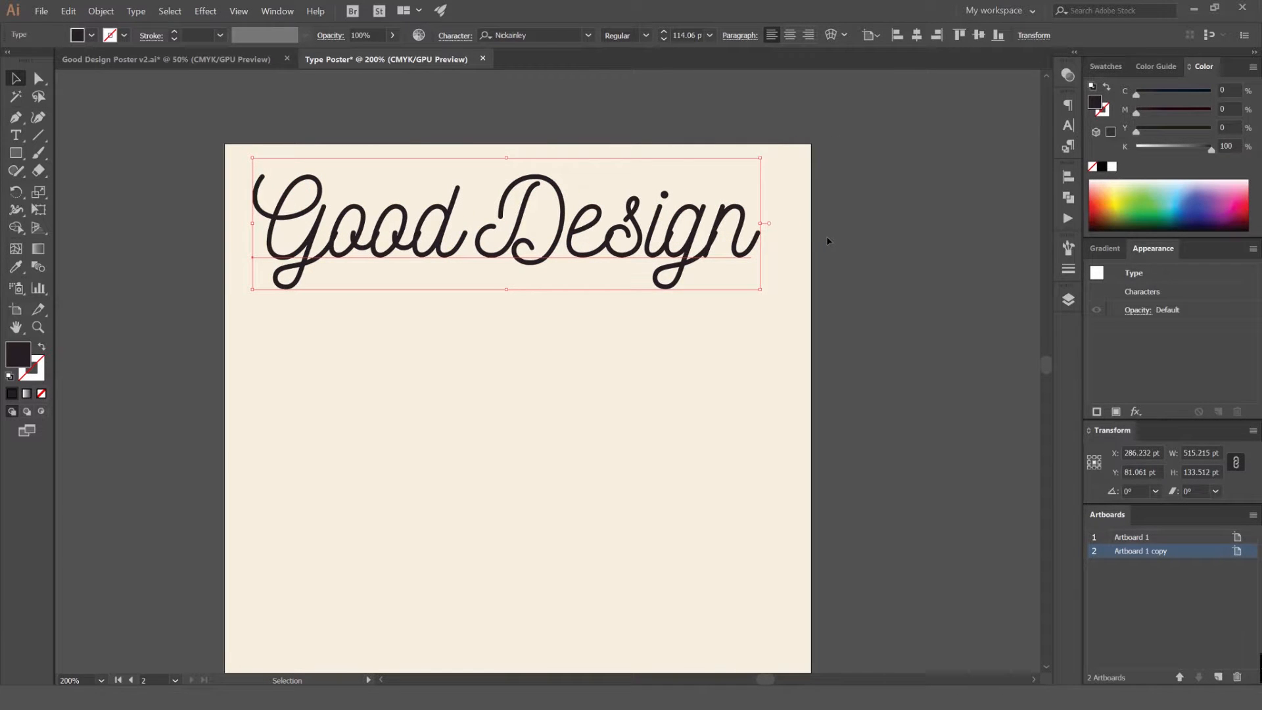
Try looser and tighter letter tracking on the "Good Design" headline, return it to normal spacing, and deselect it
key(alt+Right)
key(alt+Right)
key(alt+Right)
key(alt+Right)
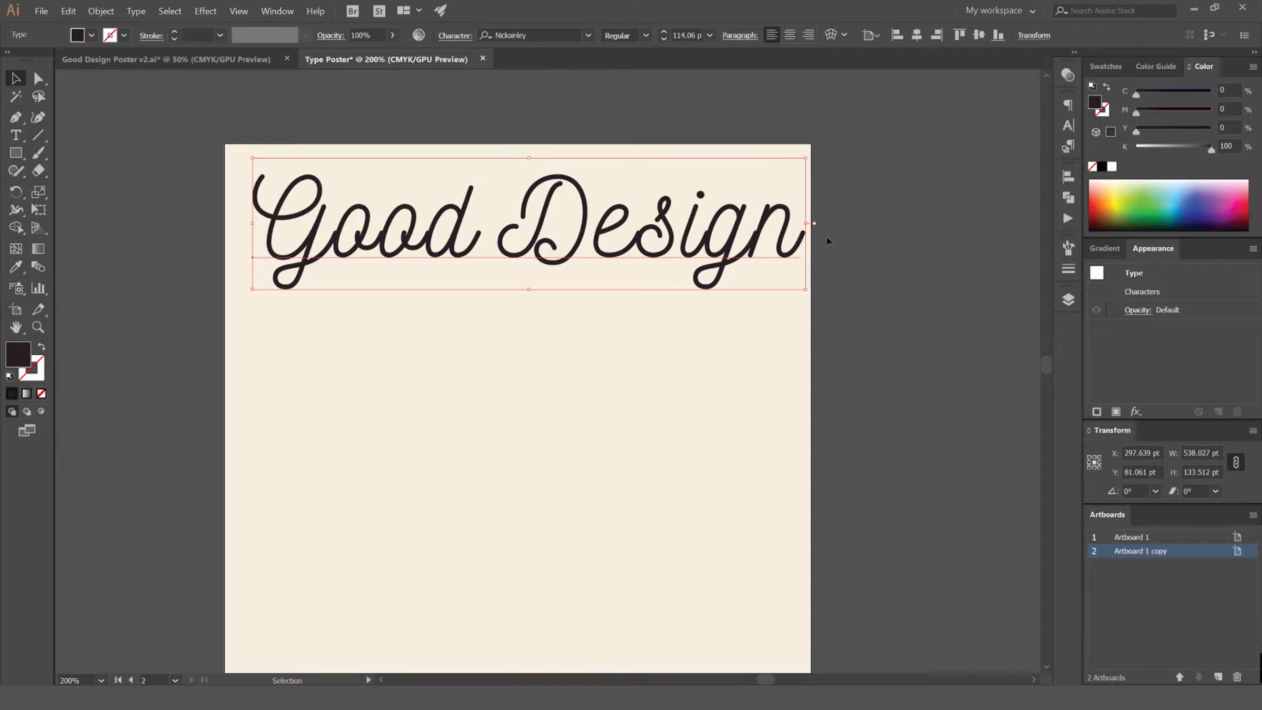
key(alt+Left)
key(alt+Left)
key(alt+Left)
key(alt+Left)
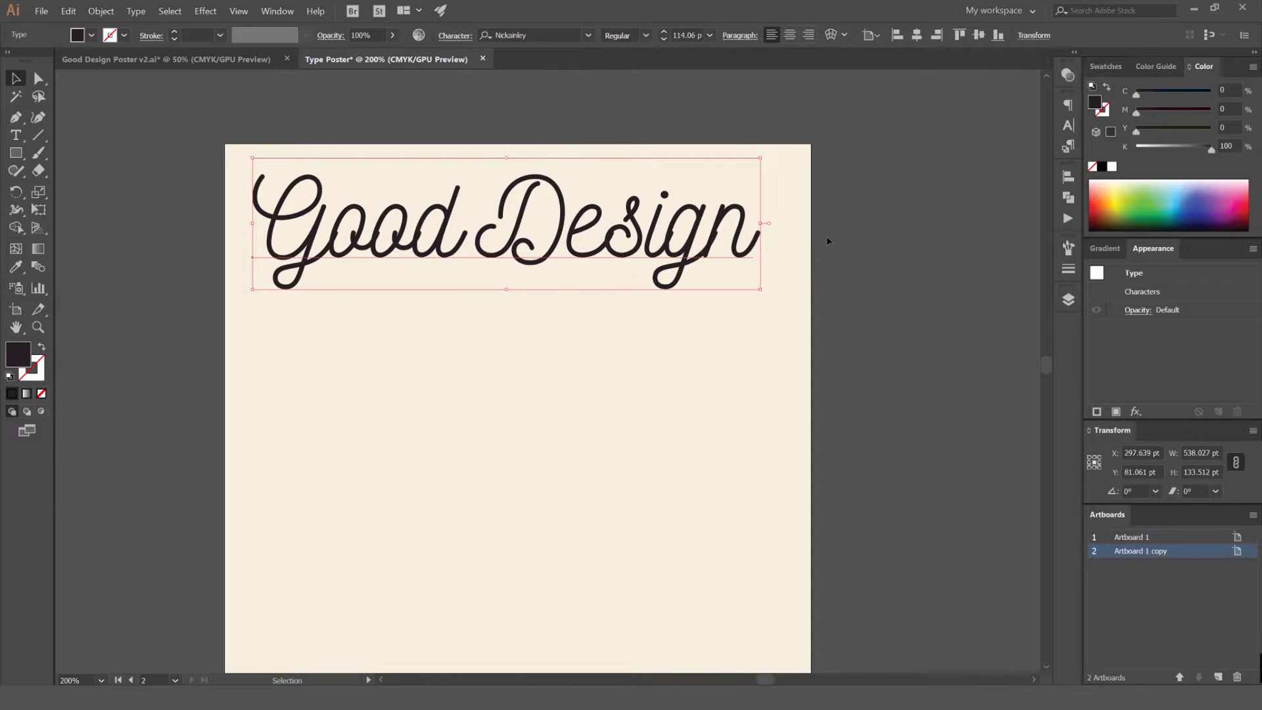
key(alt+Right)
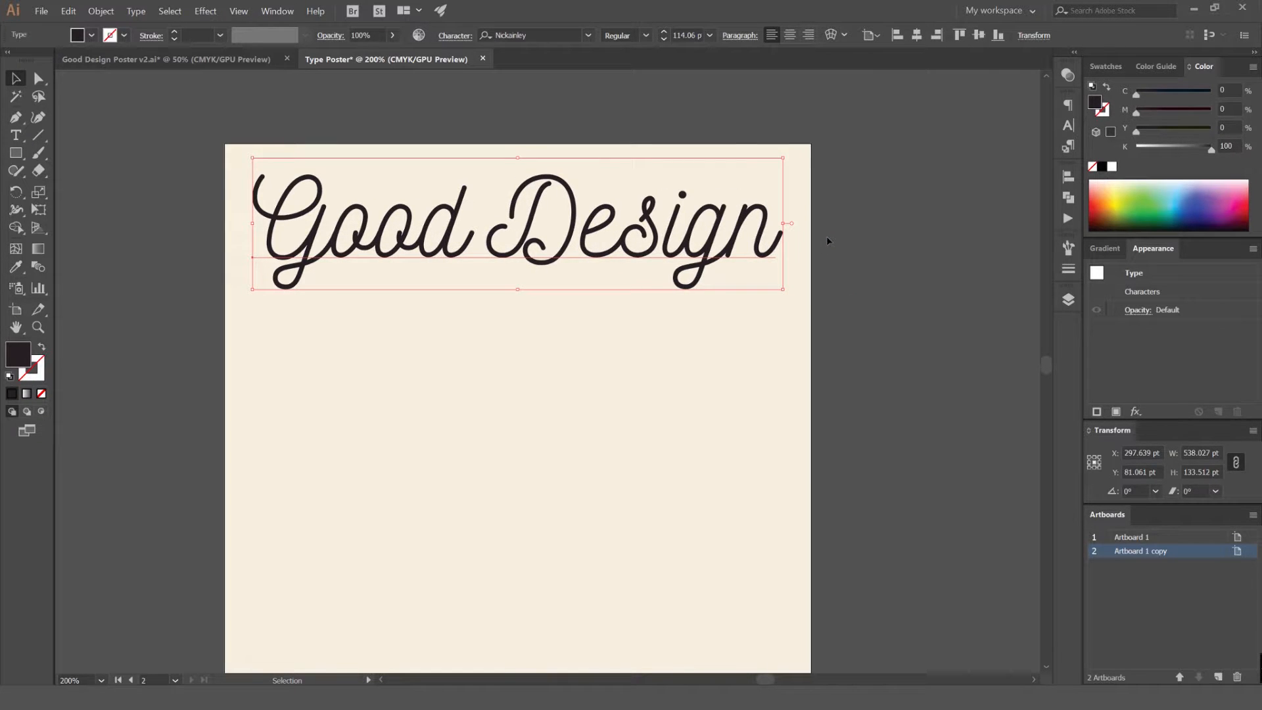
click(850, 236)
click(766, 227)
click(887, 158)
Compare the new headline with the reference poster and examine the round "is" badge beneath its first line
scroll(897, 157, down, 1)
drag(862, 175, 822, 155)
drag(950, 94, 920, 128)
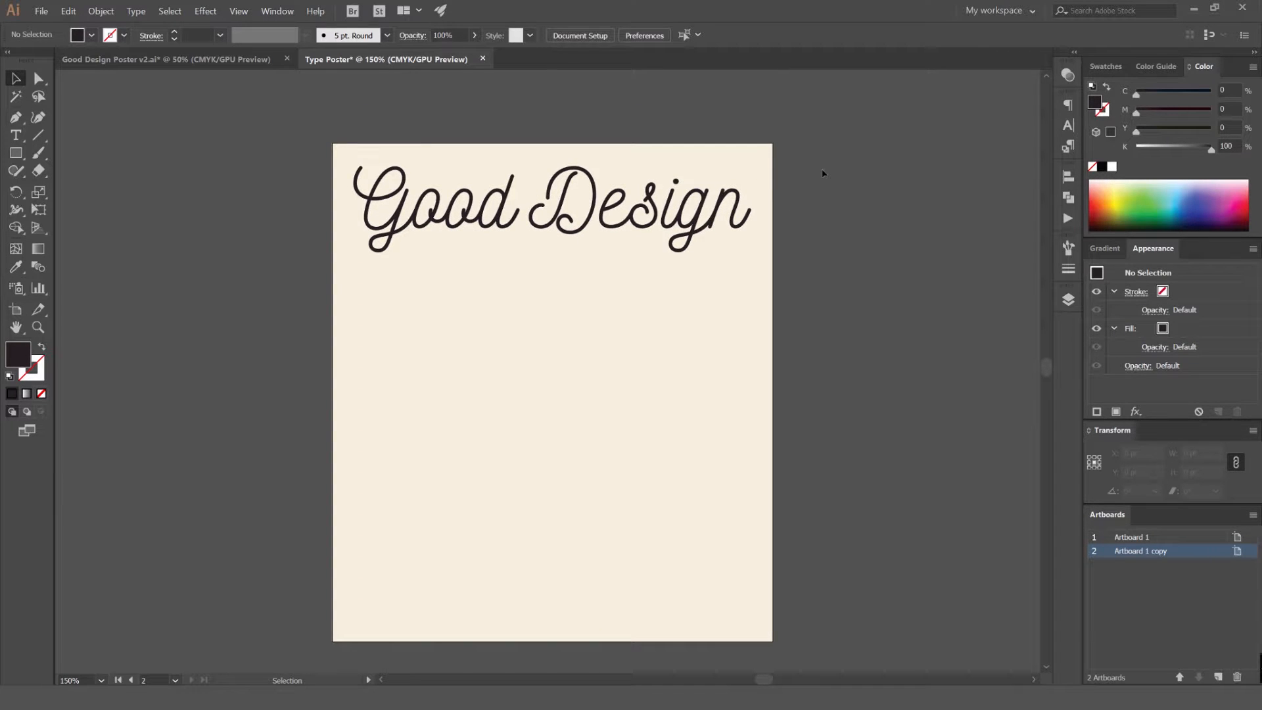
drag(793, 205, 853, 210)
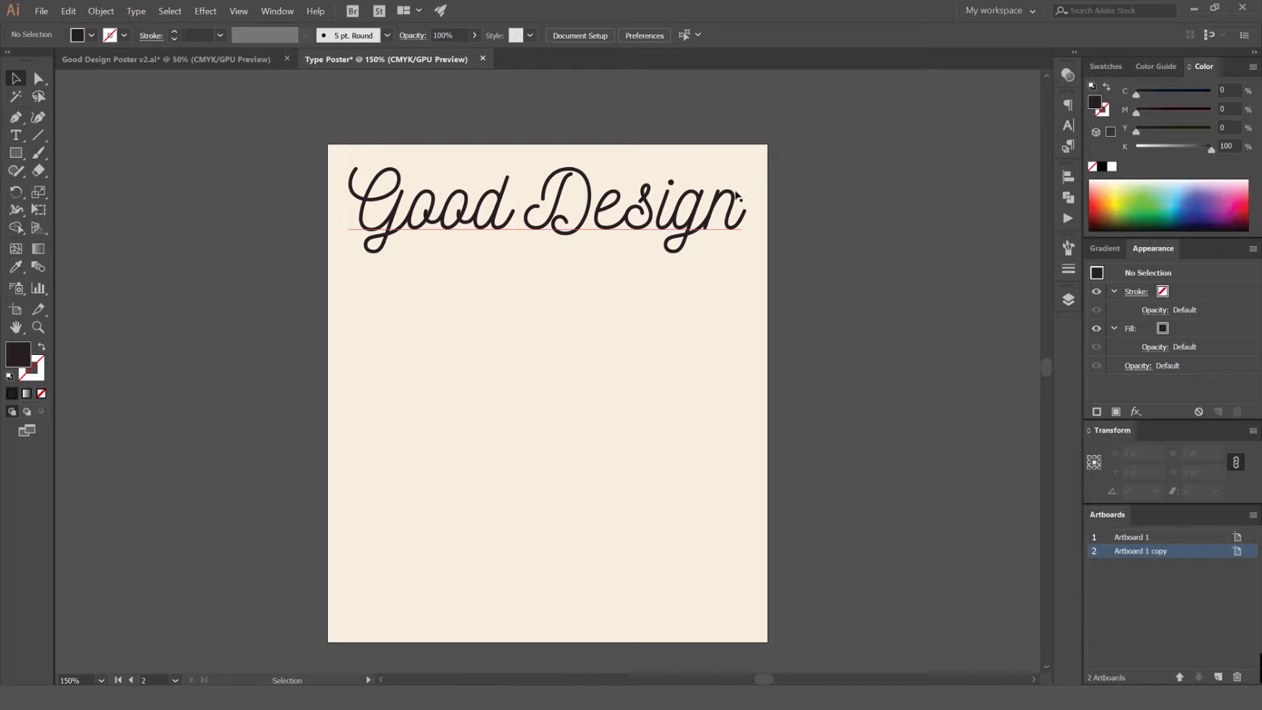
drag(576, 267, 1062, 253)
drag(463, 255, 688, 243)
drag(282, 250, 535, 220)
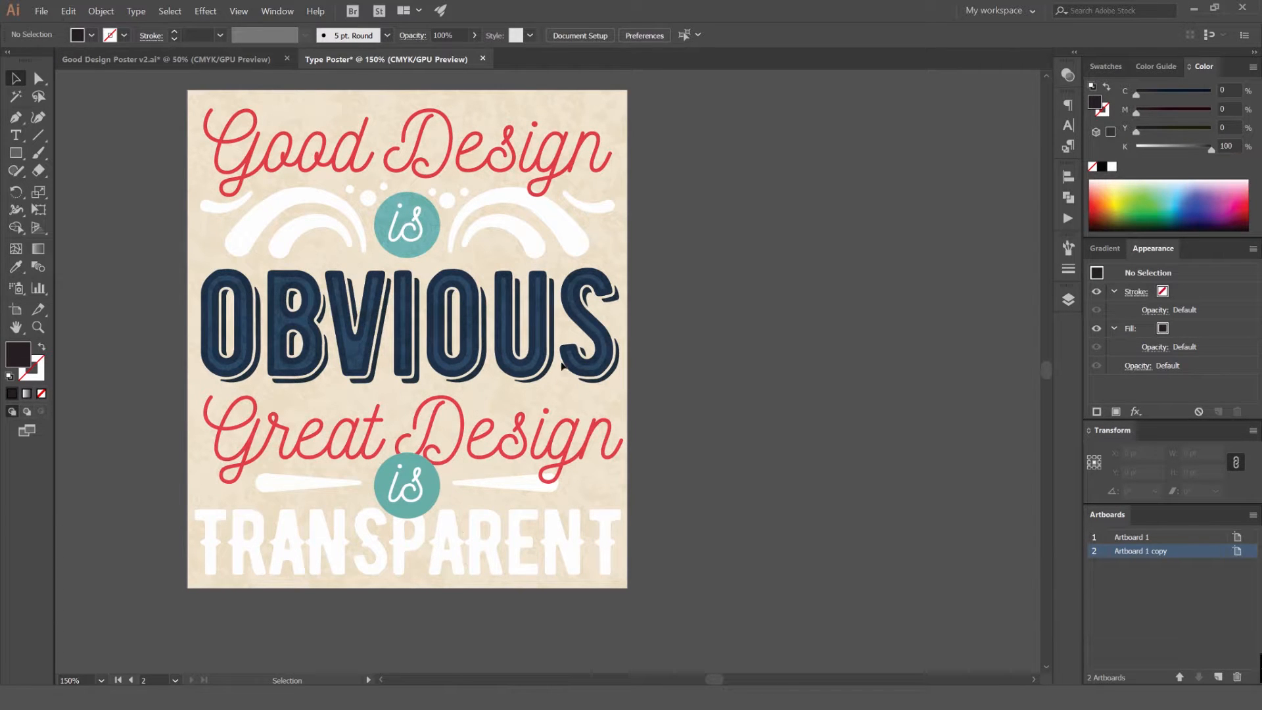
scroll(413, 237, down, 1)
drag(868, 281, 301, 248)
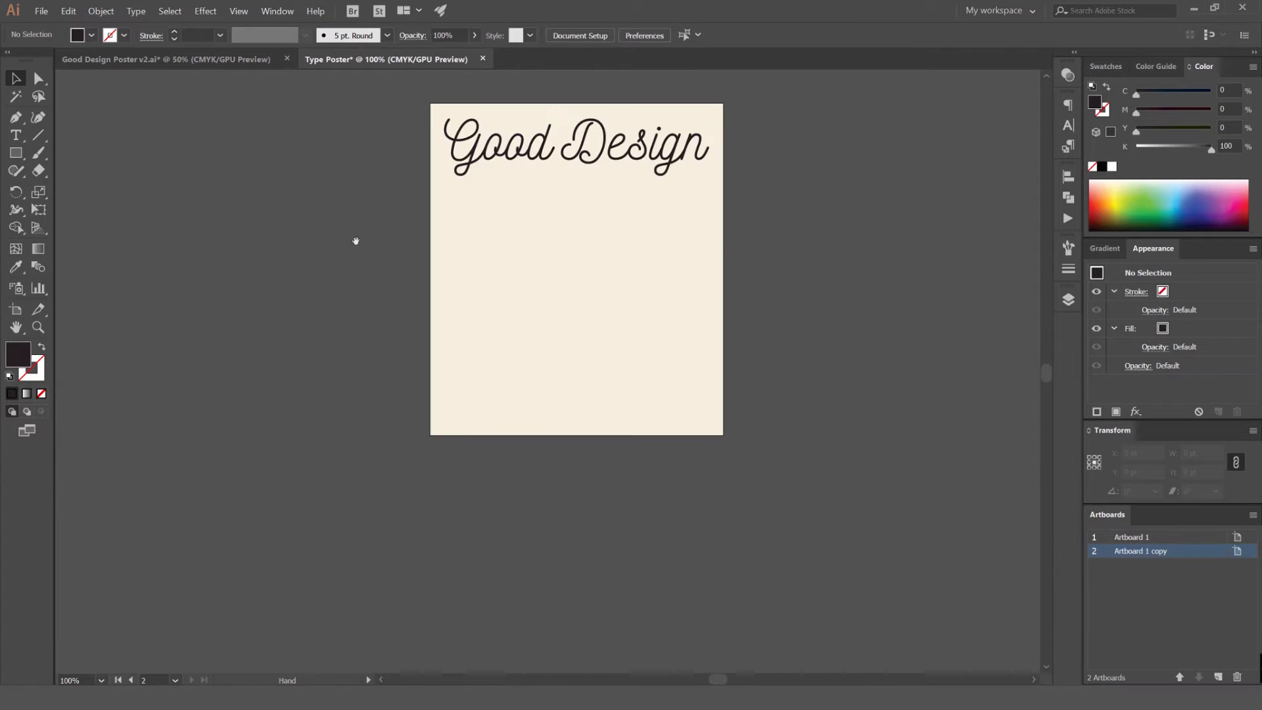
scroll(574, 206, up, 2)
drag(799, 106, 758, 151)
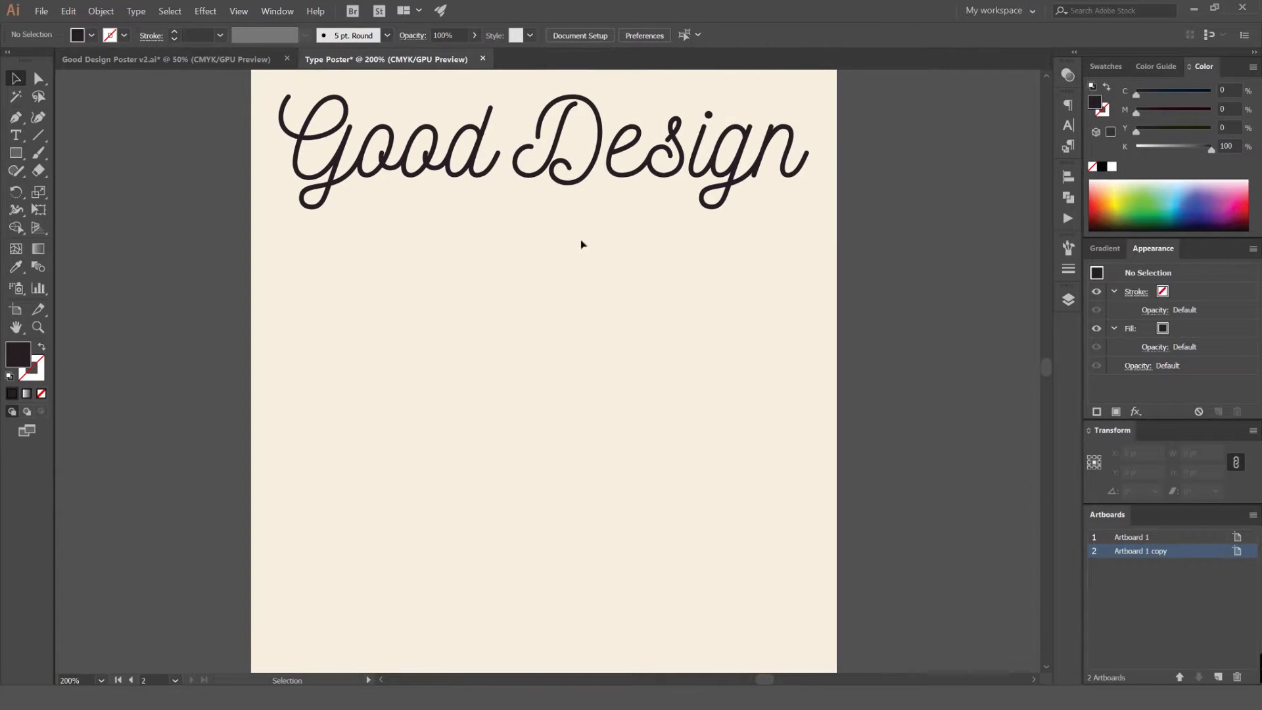
Draw an 80 pt circle below the "Good Design" headline and fill it with a bright blue swatch
key(l)
drag(528, 266, 574, 299)
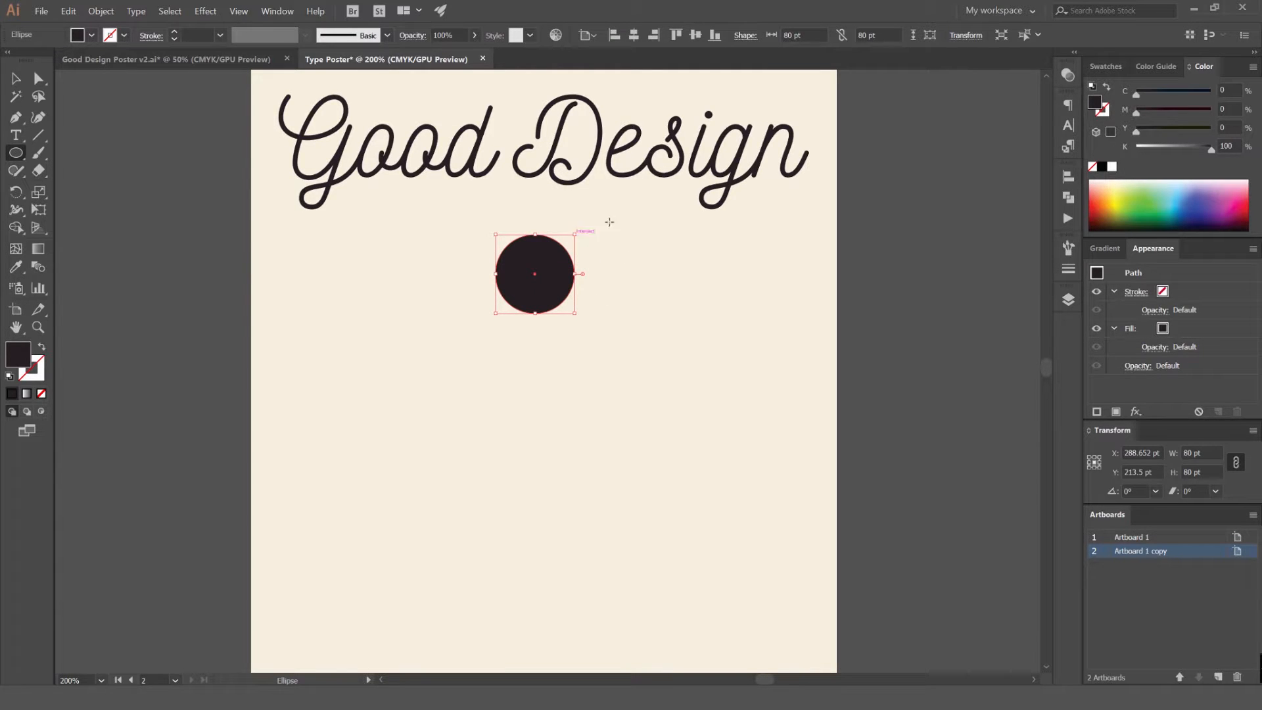
key(v)
click(1106, 67)
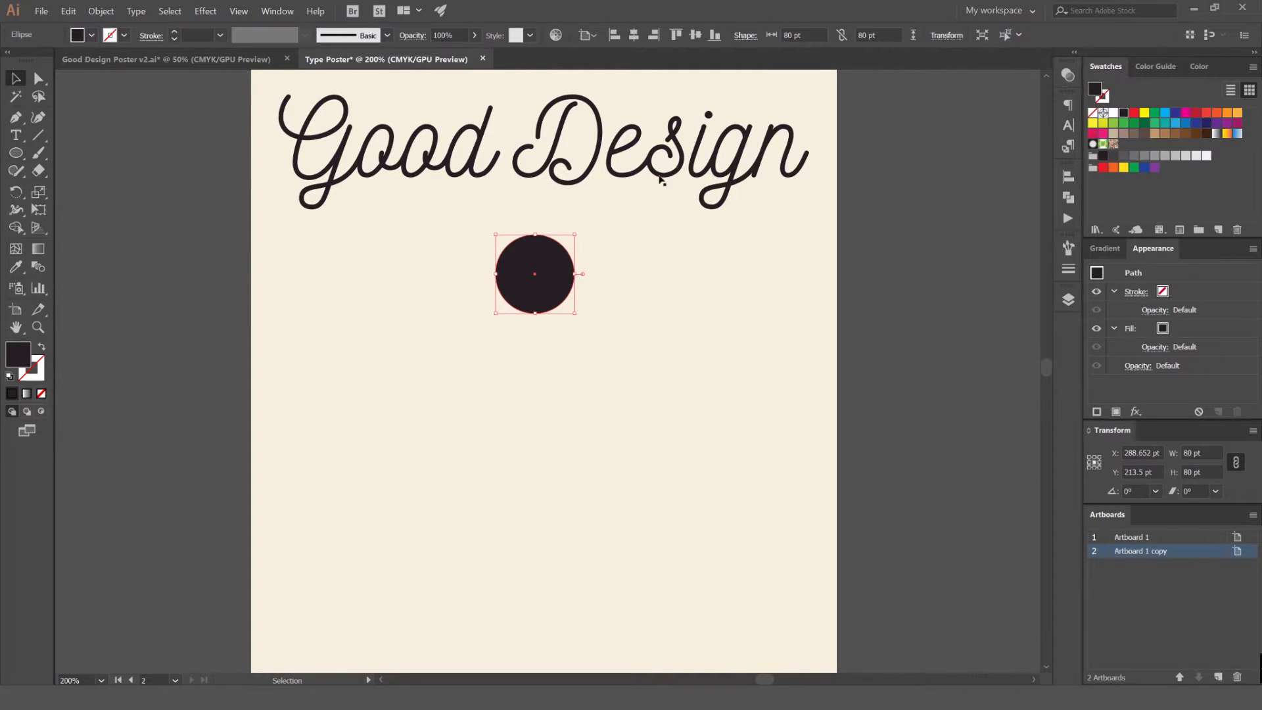
click(1176, 124)
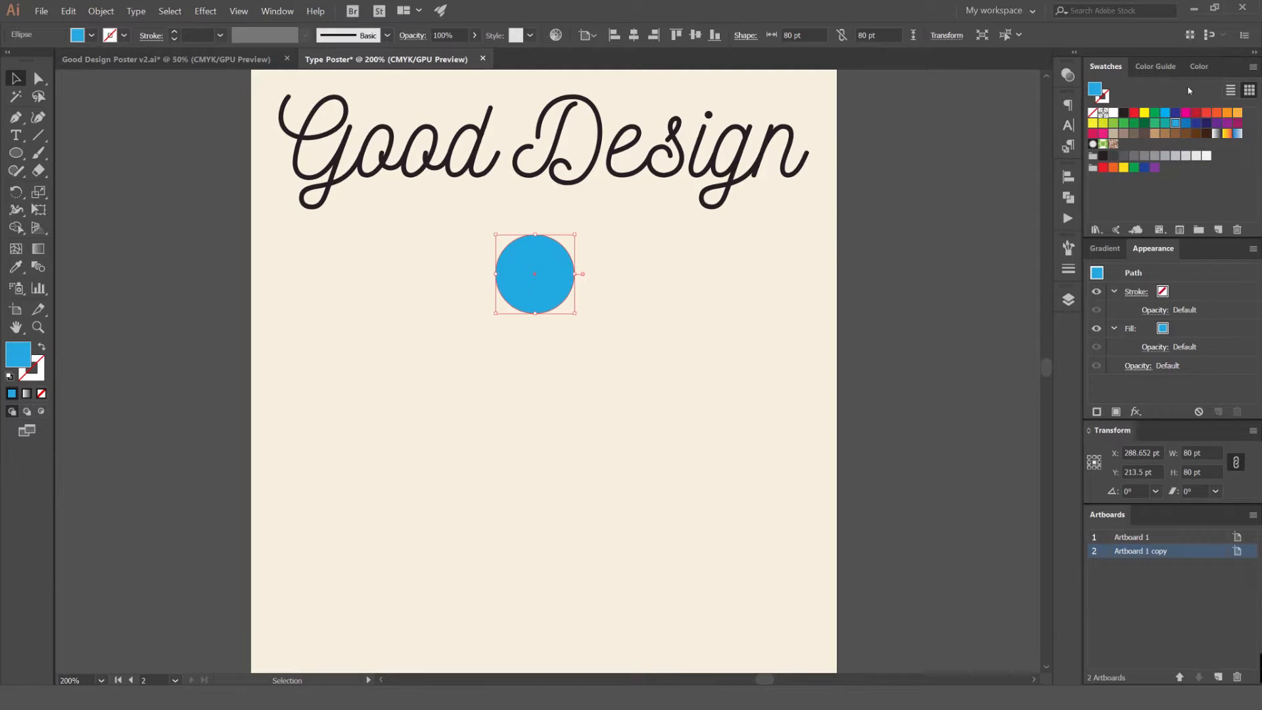
Apply the Analogous harmony rule in the Color Guide, using the circle's blue as the base color
click(1155, 67)
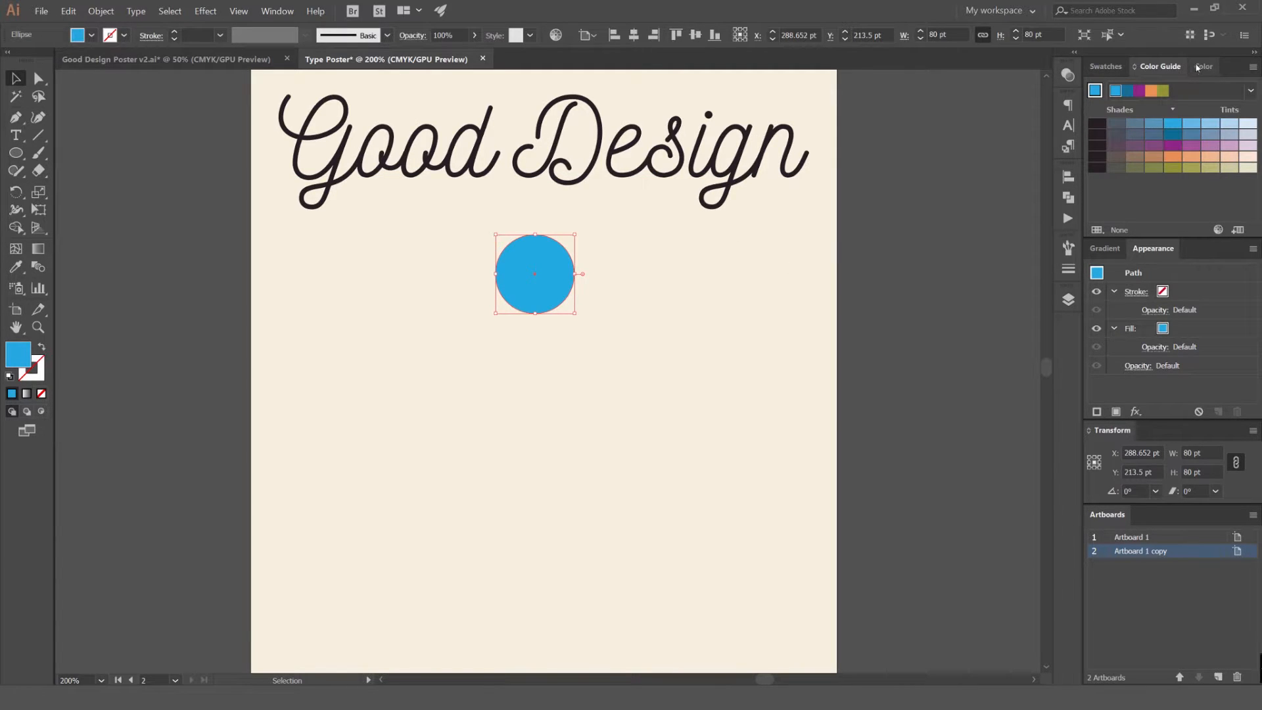
click(1252, 90)
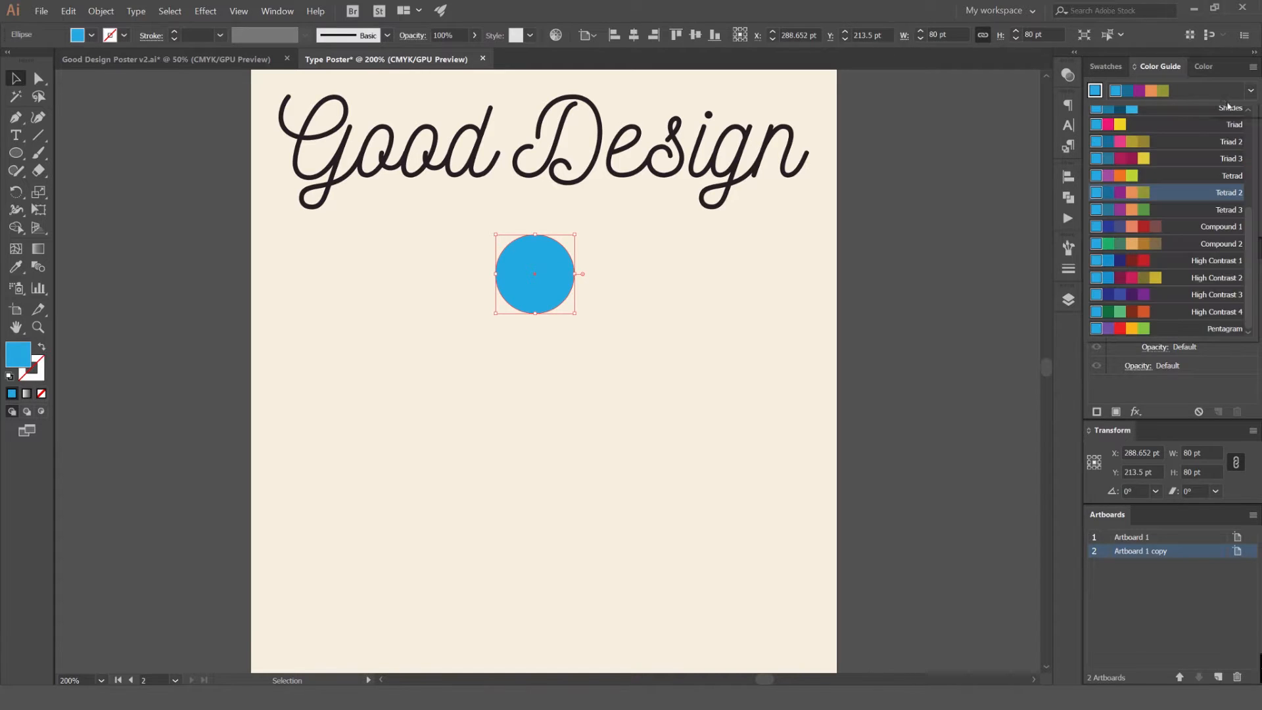
scroll(1165, 150, up, 3)
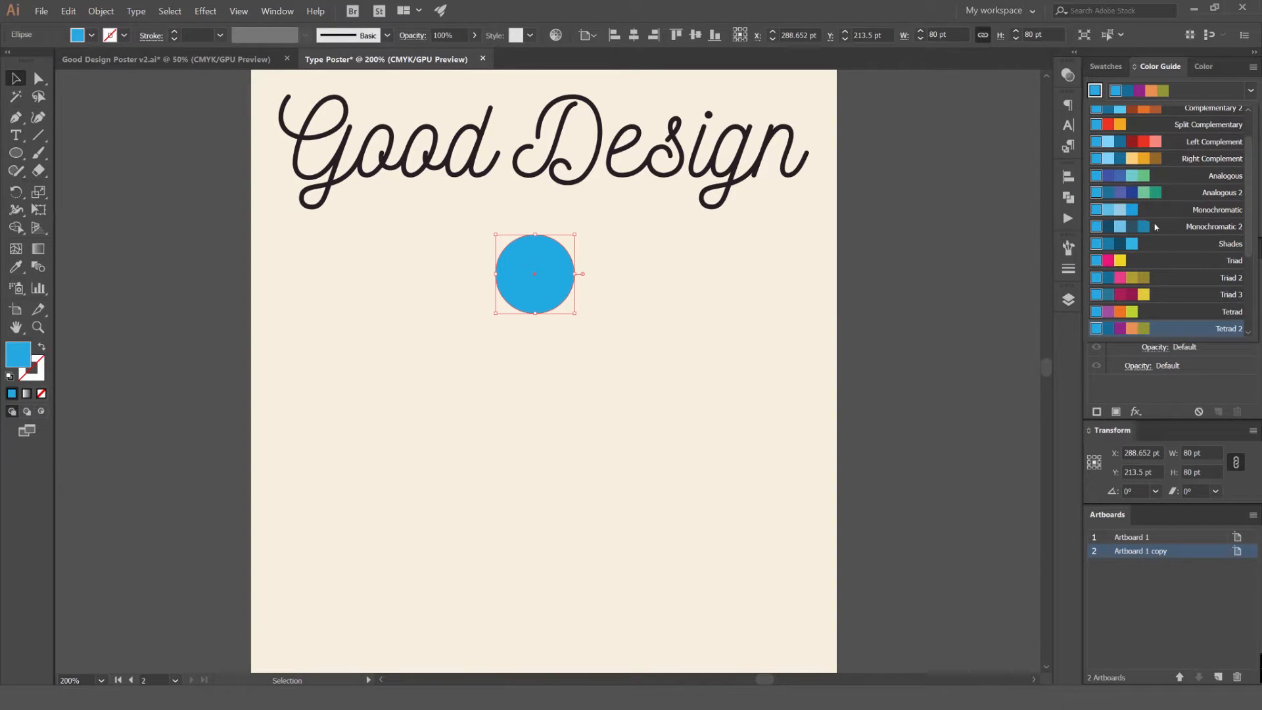
scroll(1164, 250, up, 2)
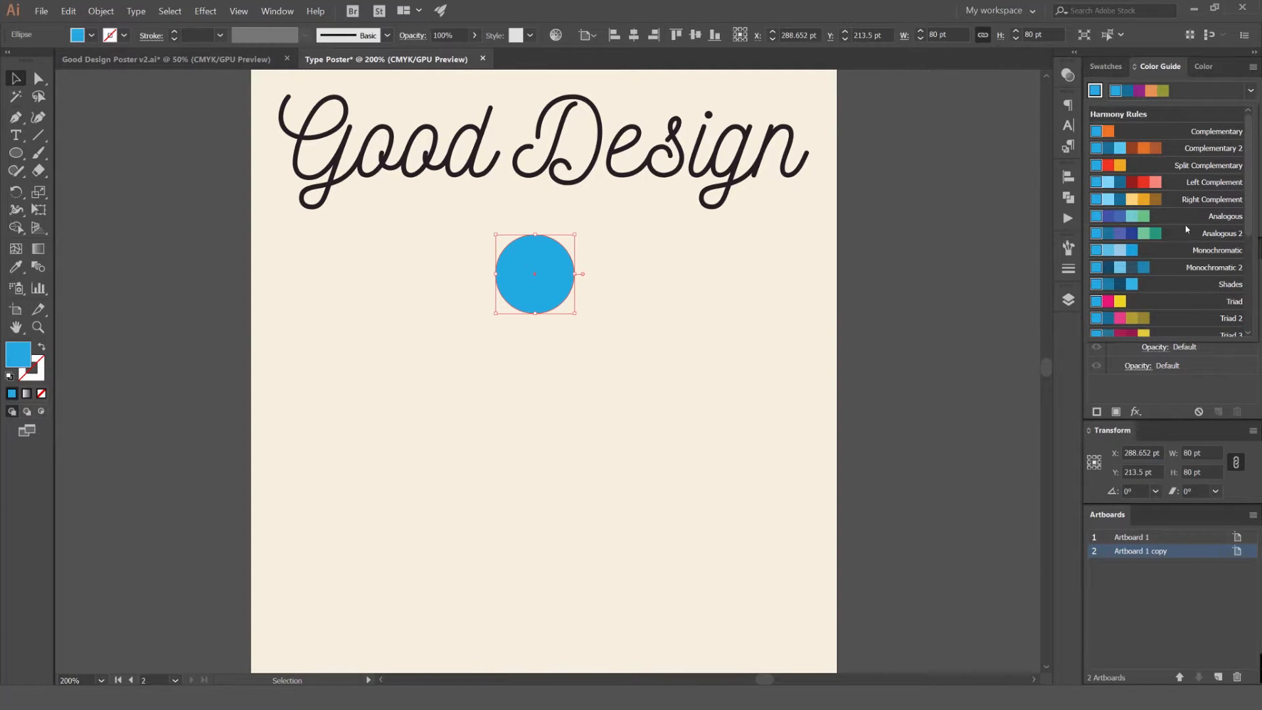
scroll(1163, 216, down, 2)
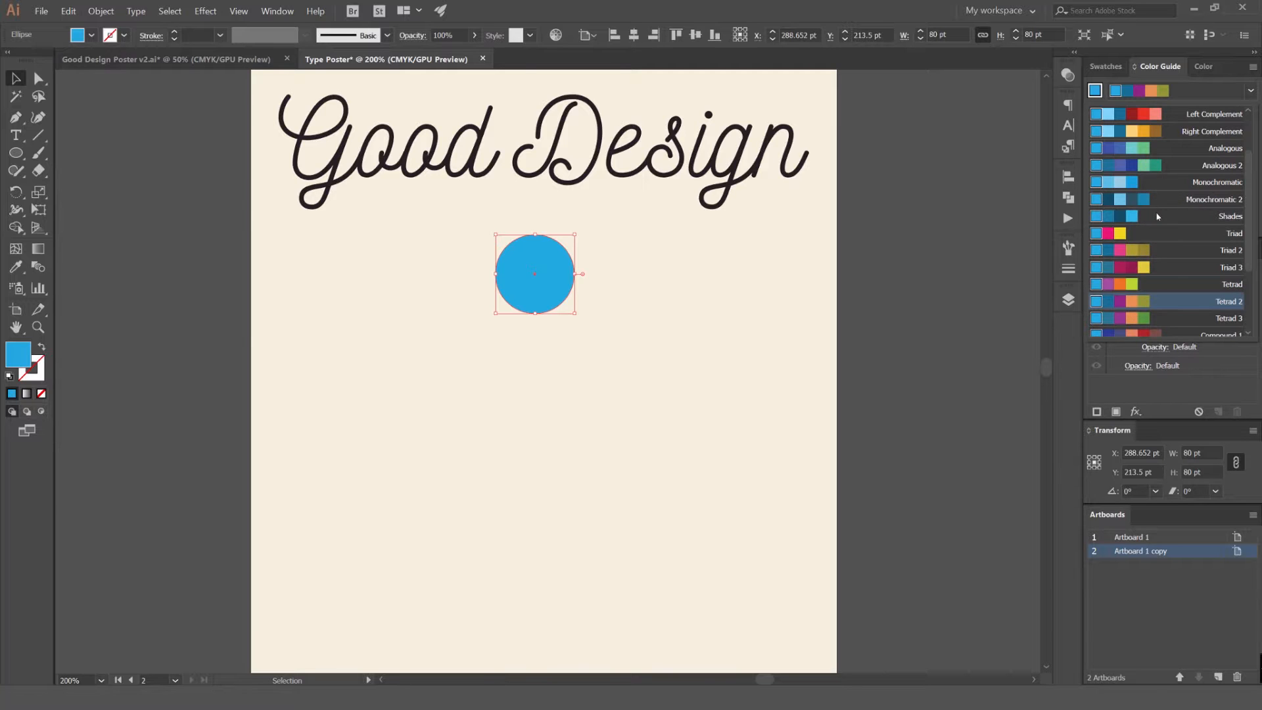
scroll(1147, 158, up, 2)
click(1146, 216)
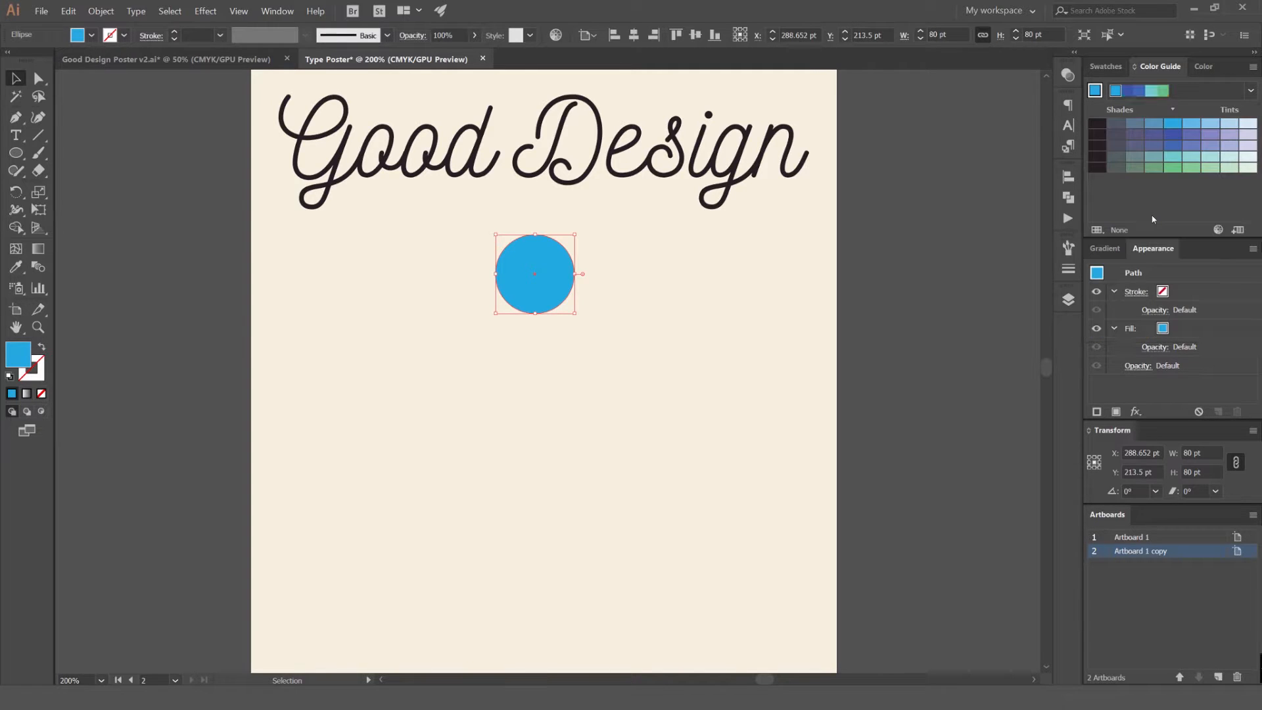
Try several Color Guide variations as the circle's fill, ending on a slightly lighter blue tint
click(1213, 162)
click(1206, 144)
click(1208, 125)
click(1191, 124)
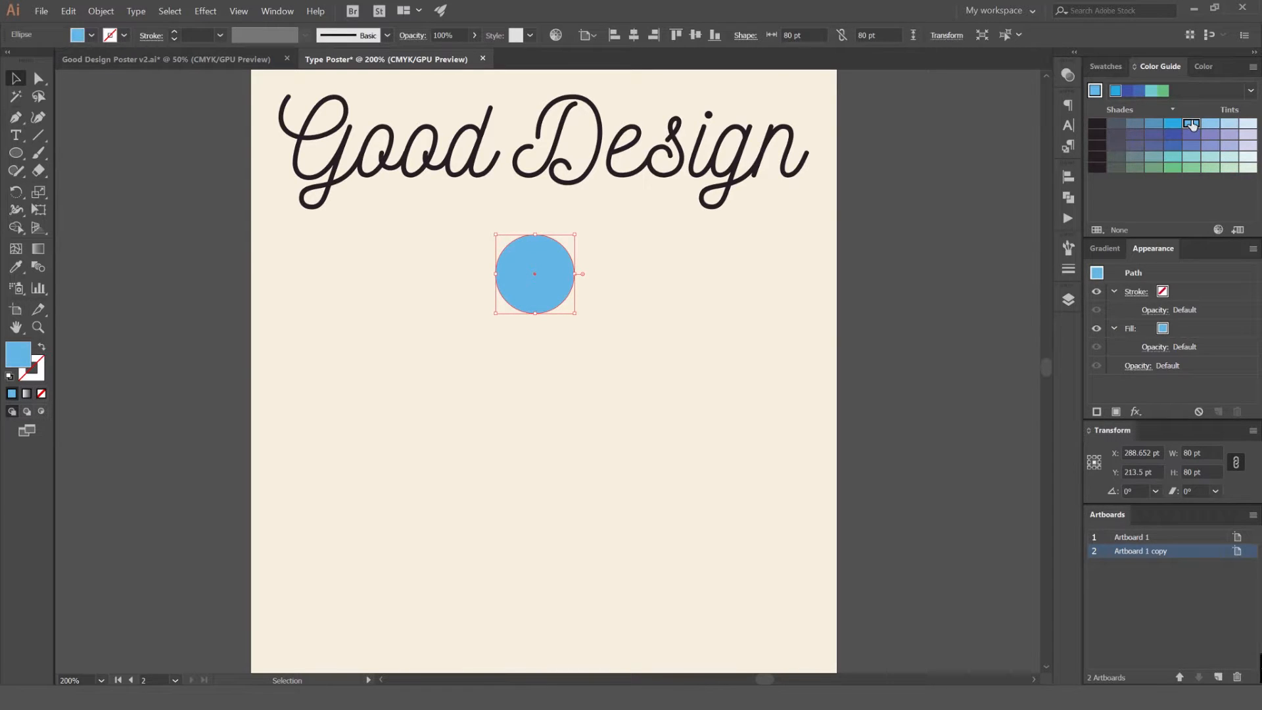
Mix the circle's fill into a soft teal of C 60, M 8, Y 27, K 0, and deselect it
click(1204, 66)
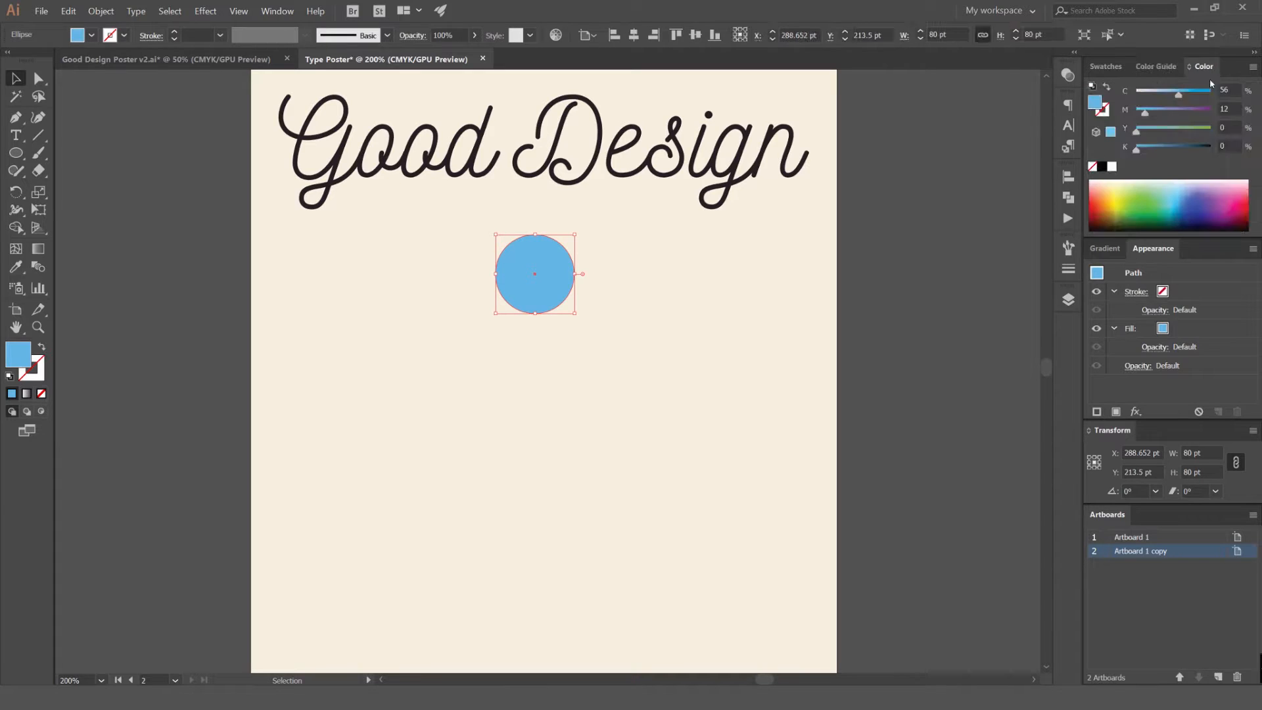
drag(1144, 118, 1189, 95)
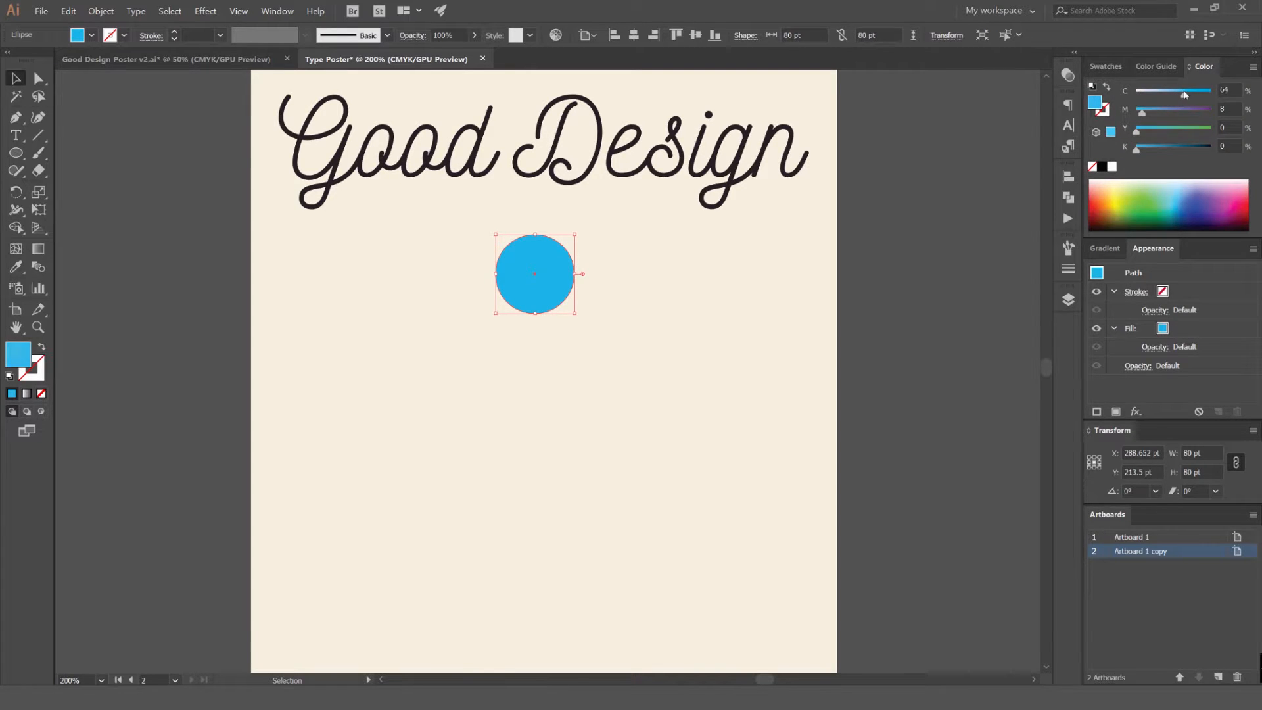
drag(1181, 97, 1181, 96)
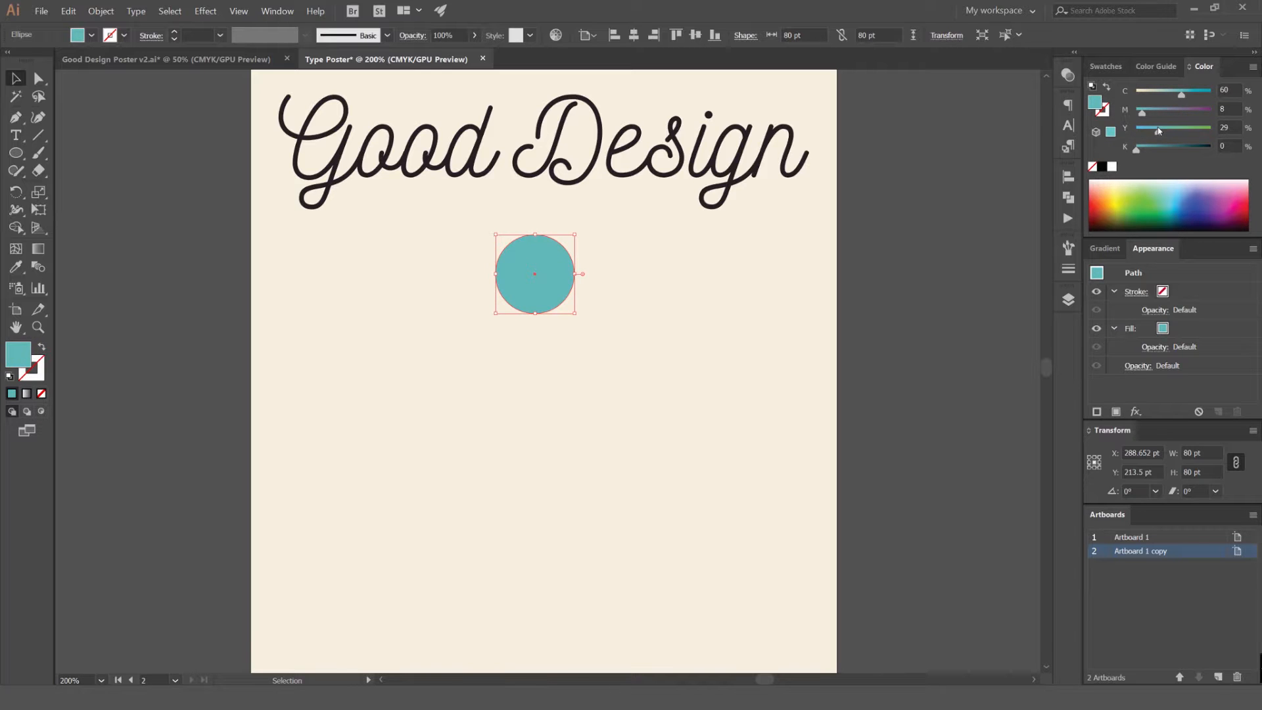
scroll(927, 234, down, 2)
scroll(805, 250, up, 4)
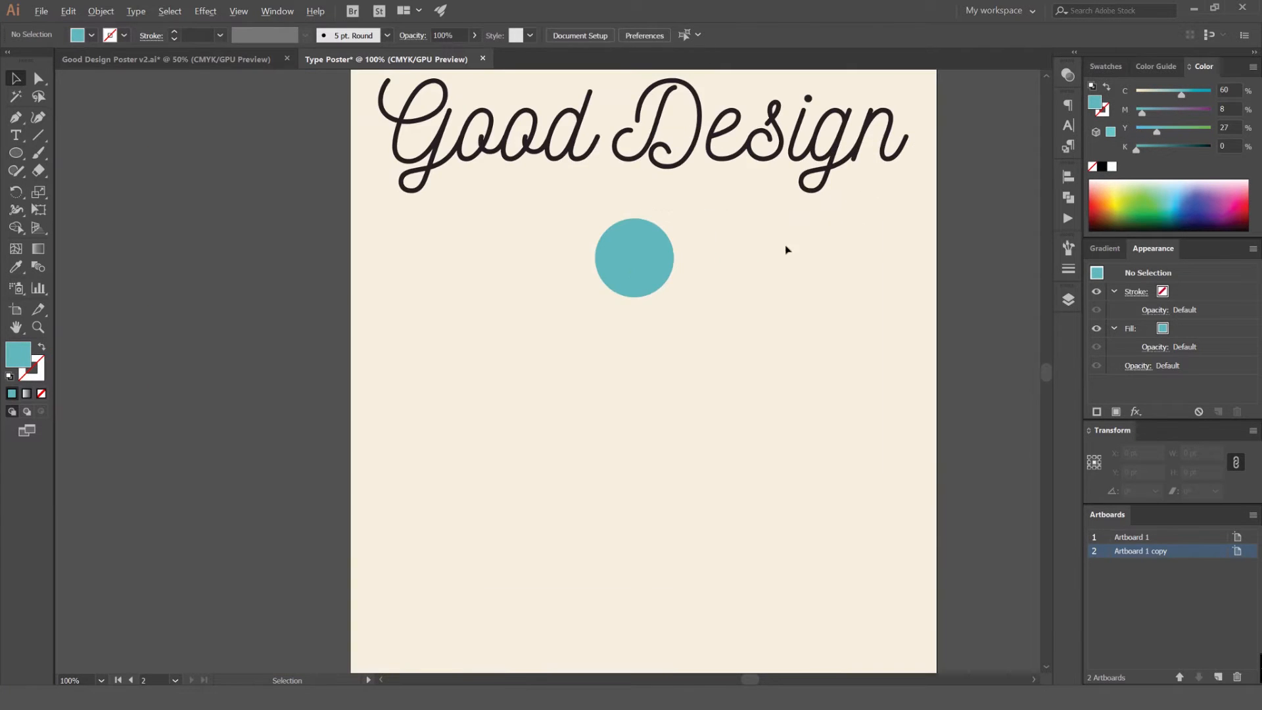
drag(675, 216, 698, 199)
drag(654, 256, 654, 248)
click(754, 225)
drag(753, 224, 718, 257)
click(1106, 66)
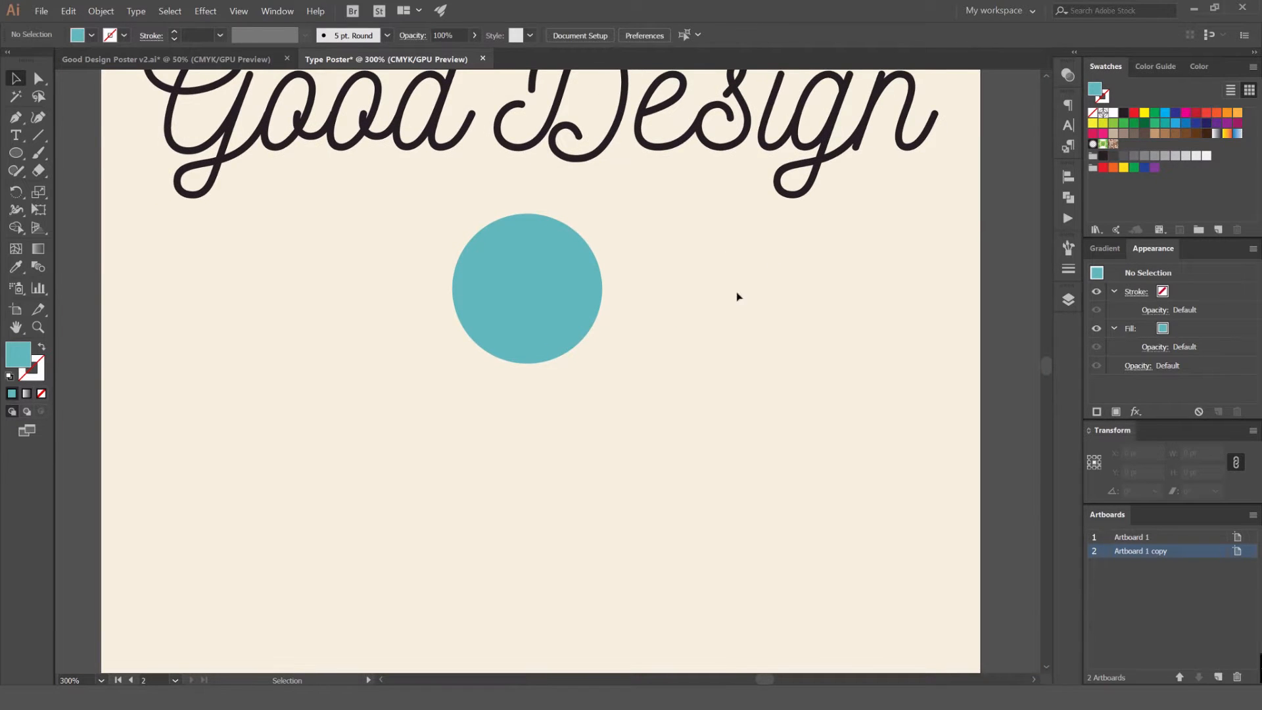
Add a script text object reading "is" beside the teal circle
key(t)
click(666, 319)
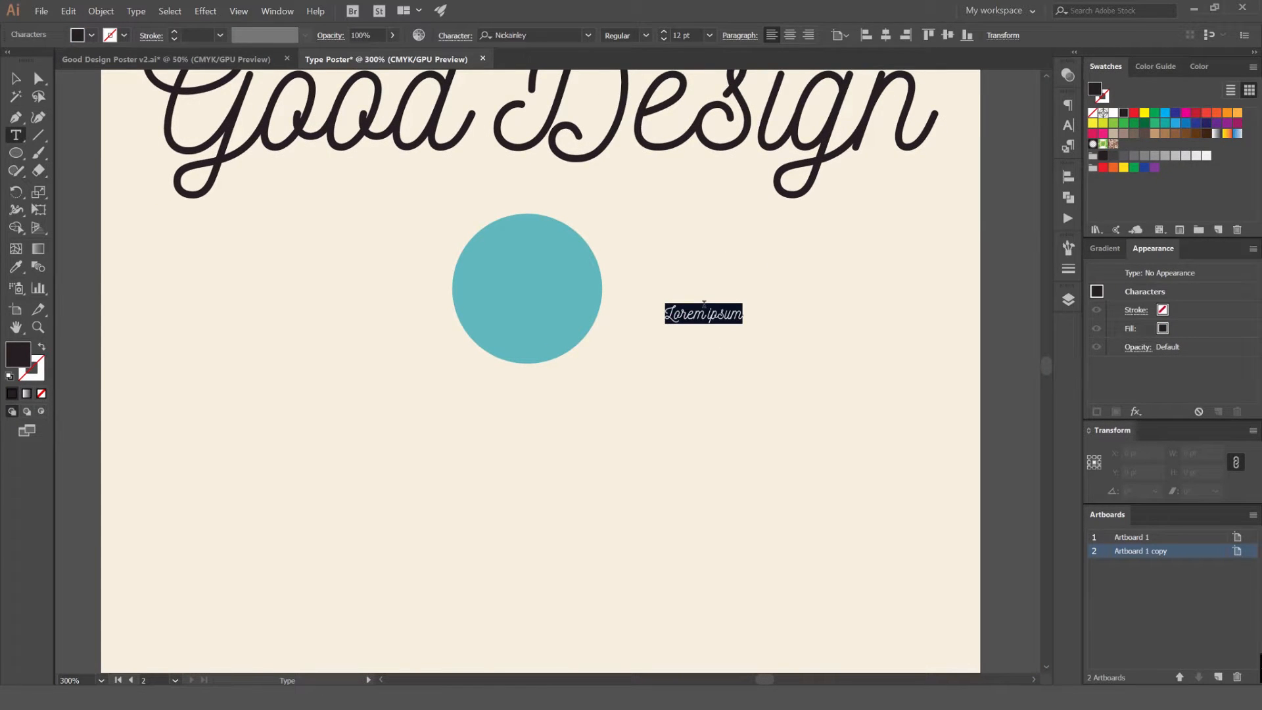
text(JS)
key(BackSpace)
key(BackSpace)
text(is)
key(BackSpace)
scroll(743, 308, up, 2)
key(BackSpace)
key(BackSpace)
text(is)
key(Escape)
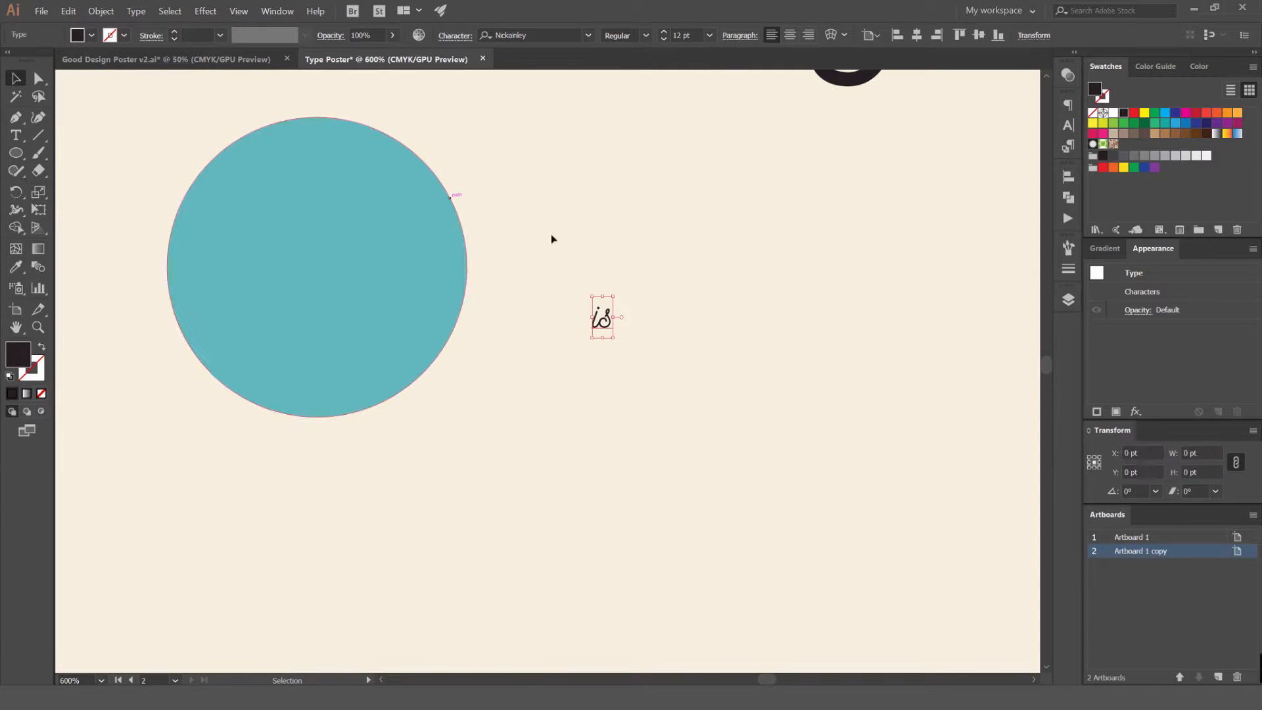
Scale the "is" lettering up to about 88 pt and place it over the teal circle
drag(614, 296, 802, 162)
scroll(748, 292, down, 1)
drag(748, 293, 756, 255)
click(763, 266)
drag(683, 408, 518, 368)
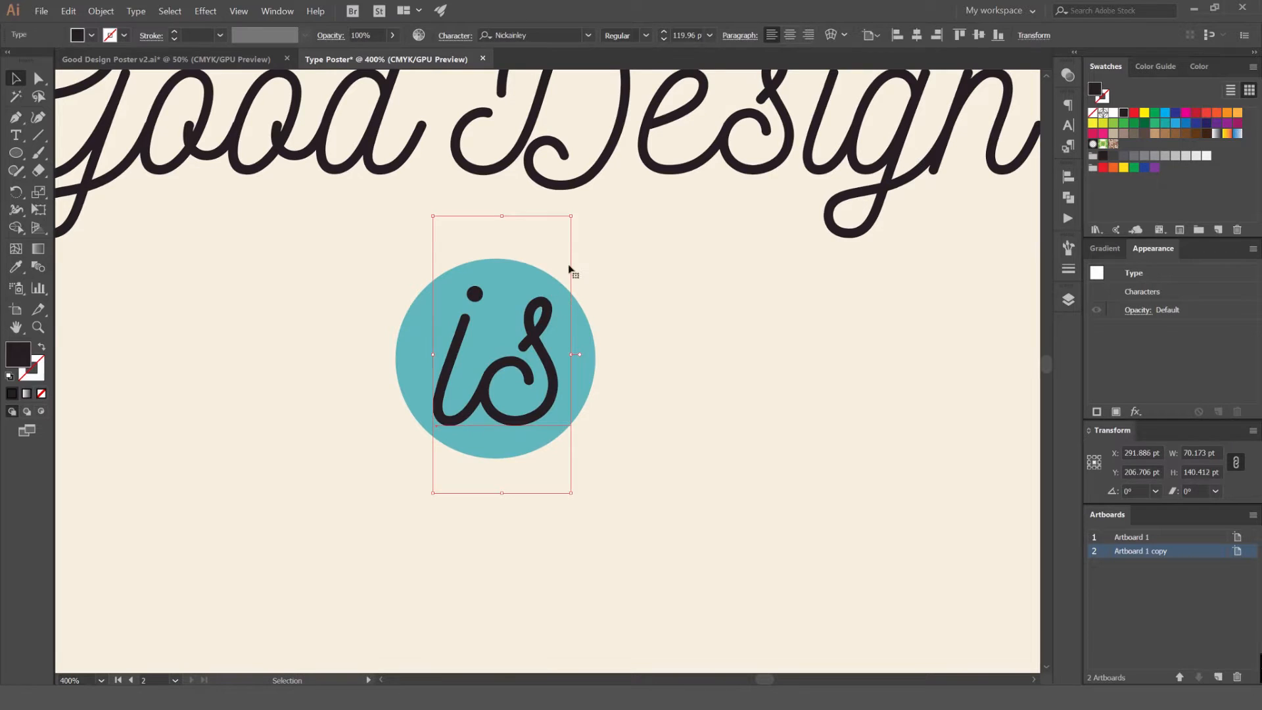
drag(688, 279, 798, 257)
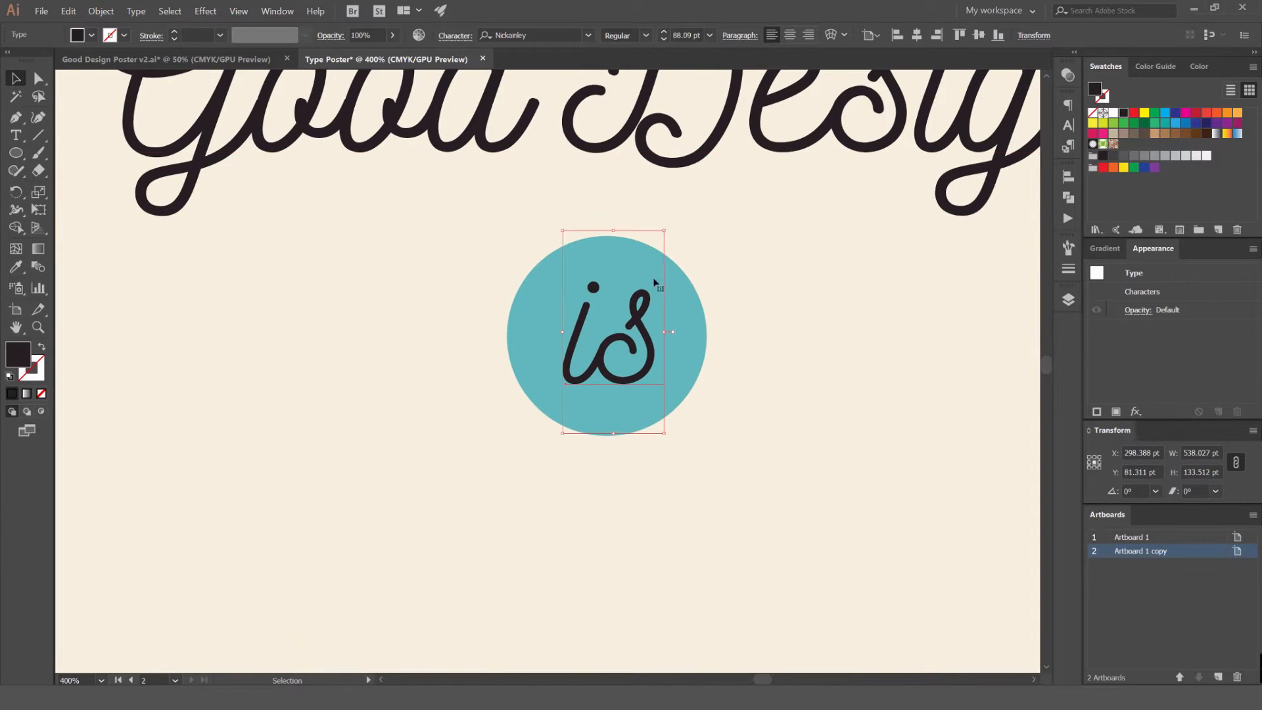
Center the "is" lettering horizontally and vertically on the teal circle, using the circle as the alignment reference
shift+click(692, 291)
click(712, 280)
click(646, 307)
scroll(650, 303, up, 1)
shift+click(687, 325)
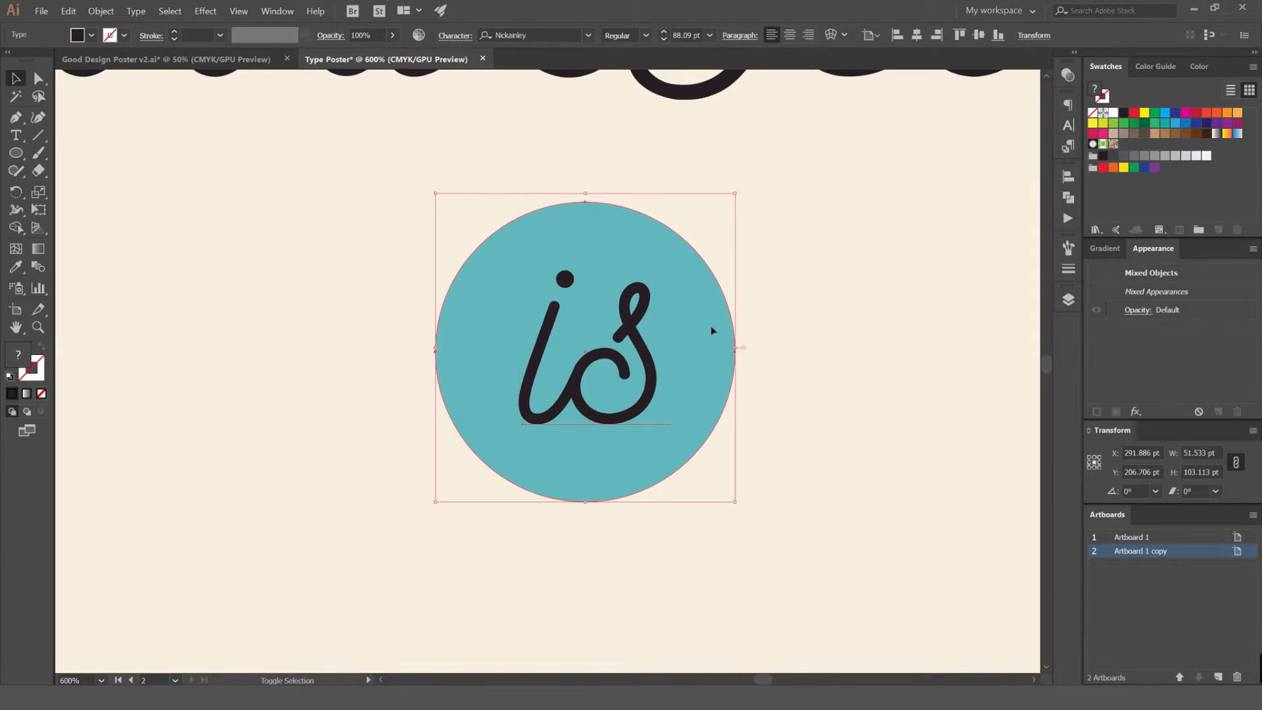
click(719, 309)
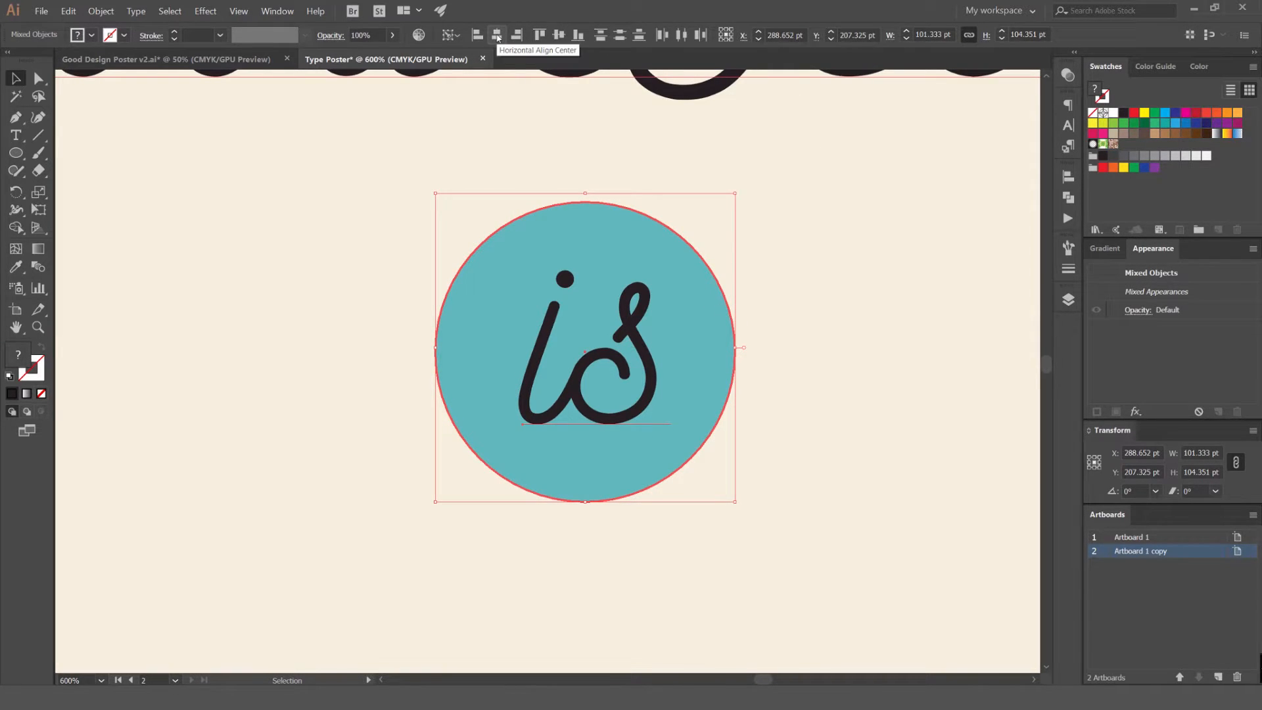
click(497, 36)
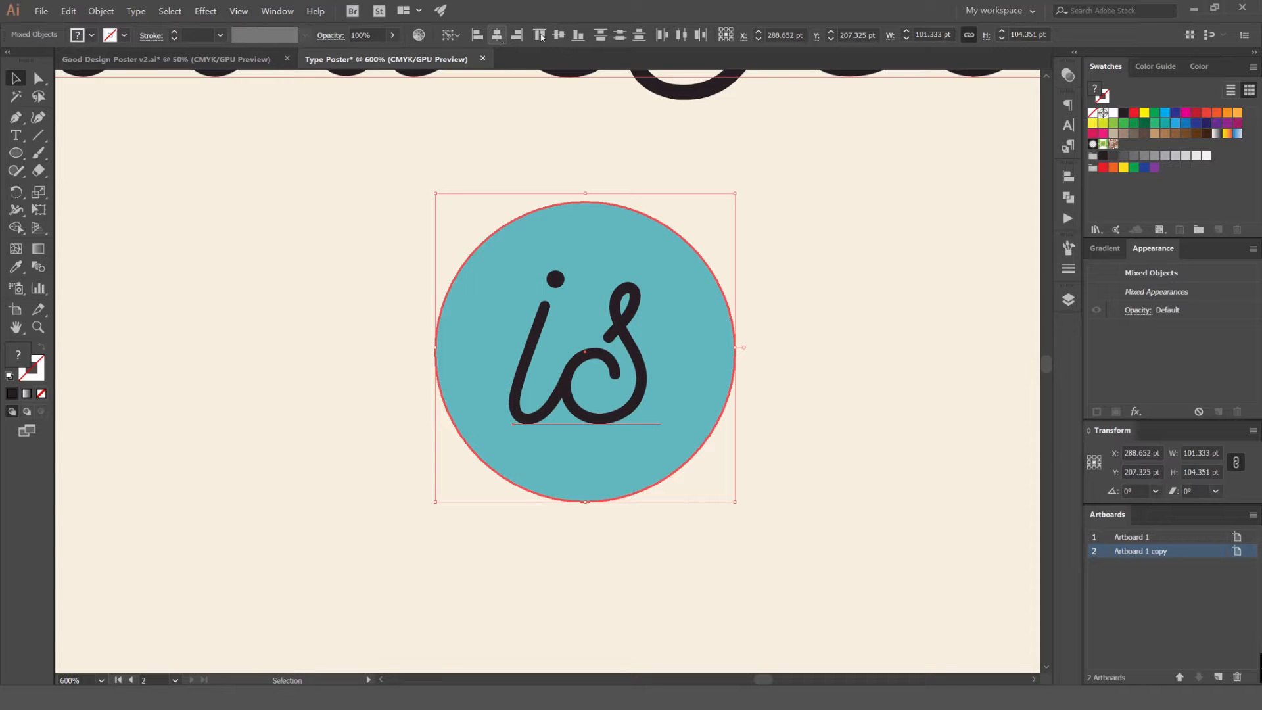
click(559, 36)
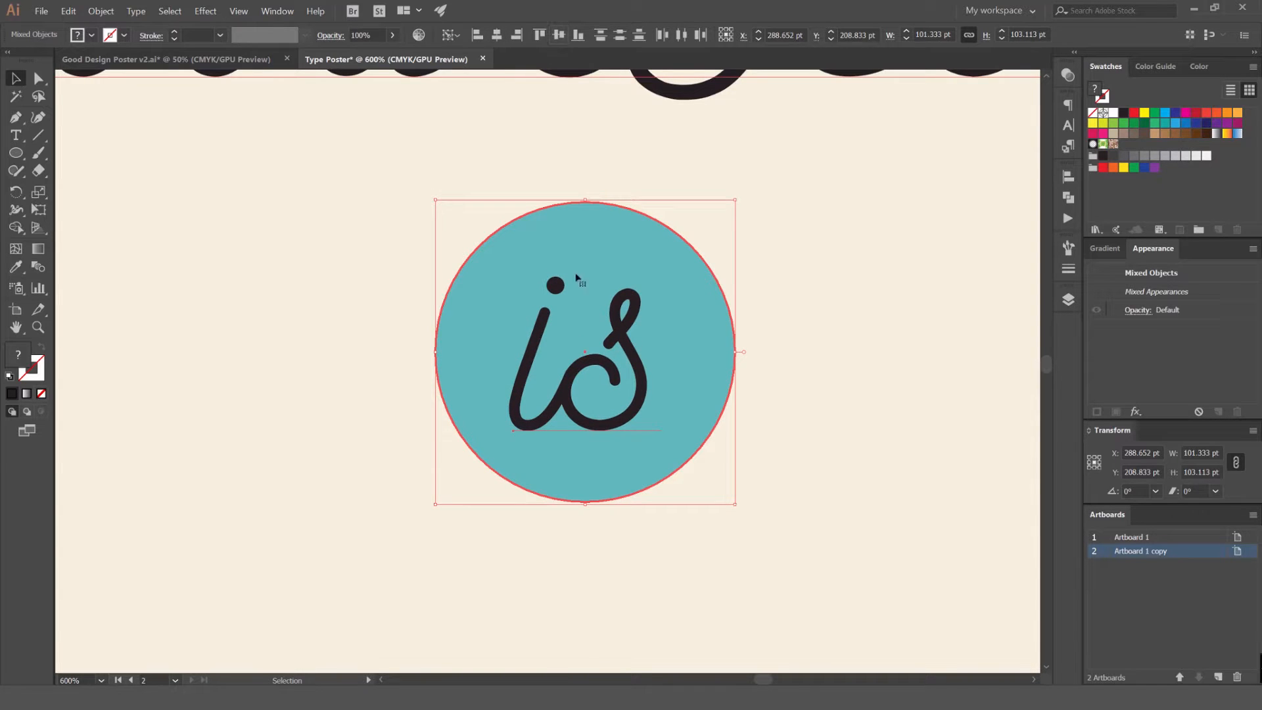
Nudge the "is" lettering slightly up and right to balance it optically inside the circle
scroll(602, 309, up, 1)
scroll(778, 216, down, 2)
click(815, 204)
scroll(815, 203, down, 1)
drag(800, 206, 718, 268)
scroll(718, 269, up, 1)
click(621, 340)
scroll(713, 341, up, 1)
key(Up)
key(Up)
key(Right)
scroll(697, 275, down, 4)
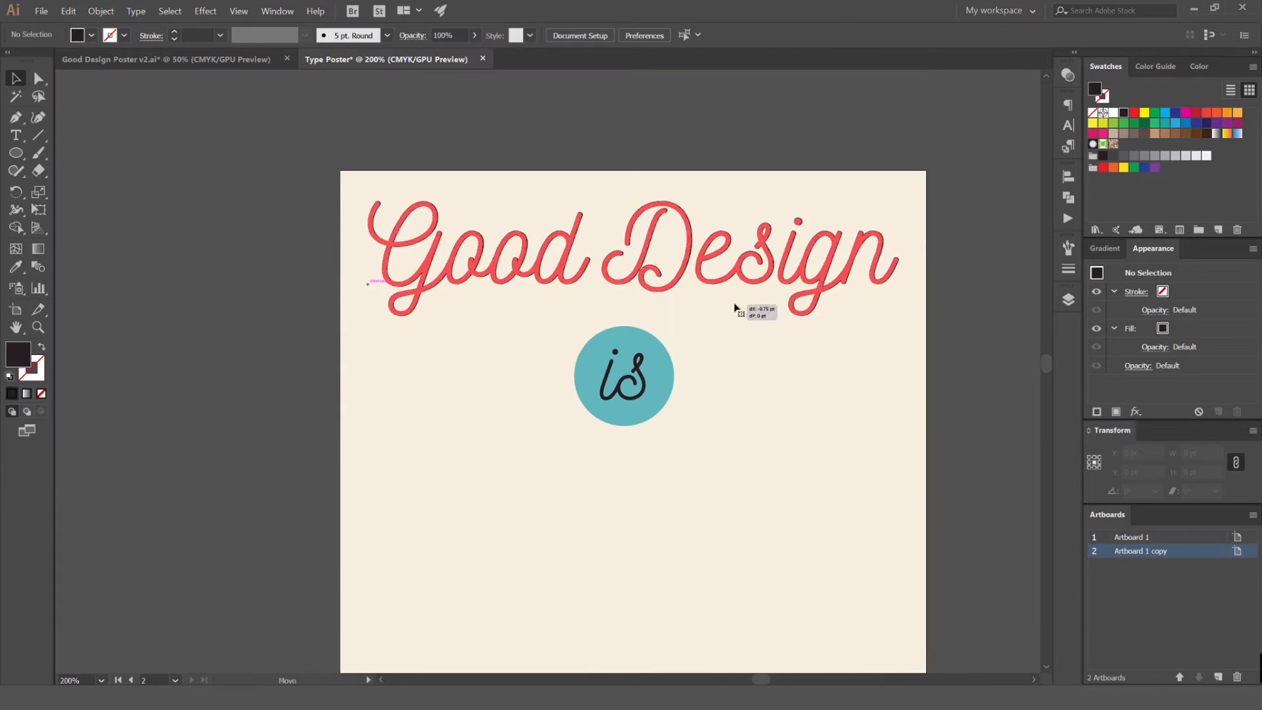
Move the circle and its "is" lettering up together to narrow the gap below the headline
click(738, 309)
drag(764, 337, 597, 424)
drag(667, 370, 663, 344)
drag(713, 425, 664, 286)
scroll(684, 290, down, 1)
scroll(665, 147, up, 1)
drag(662, 197, 684, 285)
Try an offset placement of the "Good Design" headline up and to the right, undo it, and deselect
click(717, 262)
click(727, 131)
key(ctrl+v)
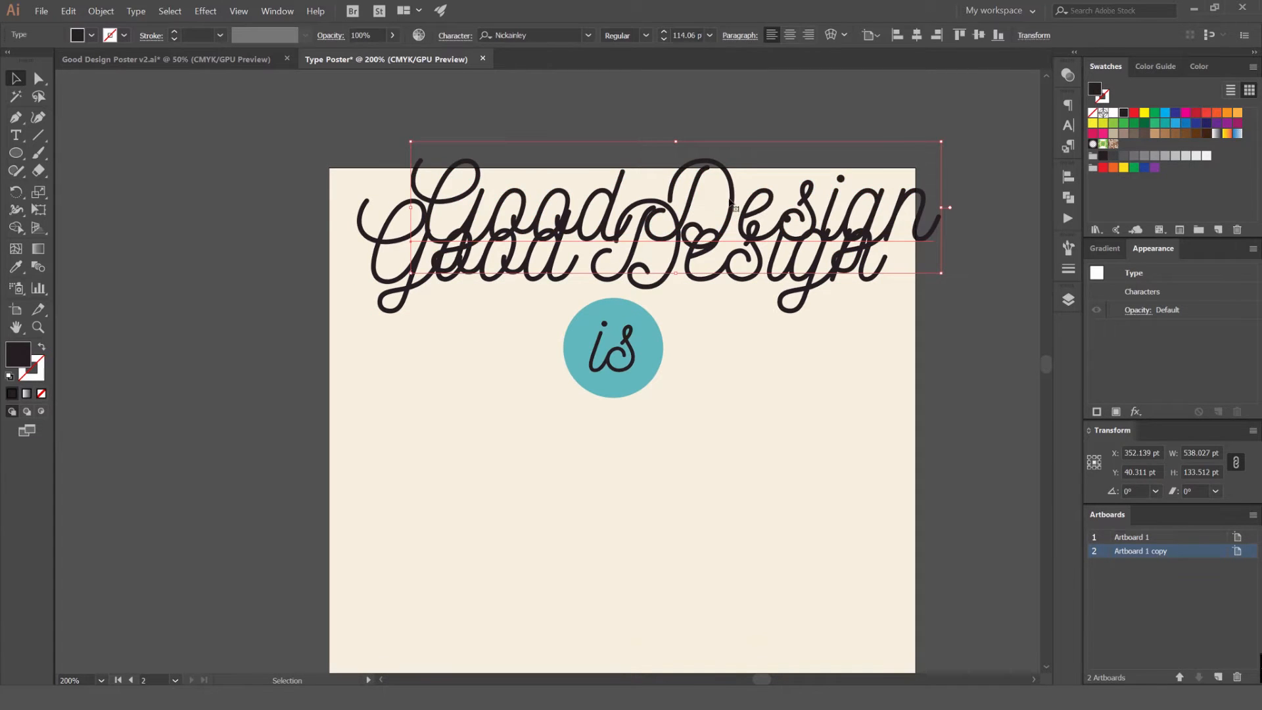
key(ctrl+z)
key(ctrl+f)
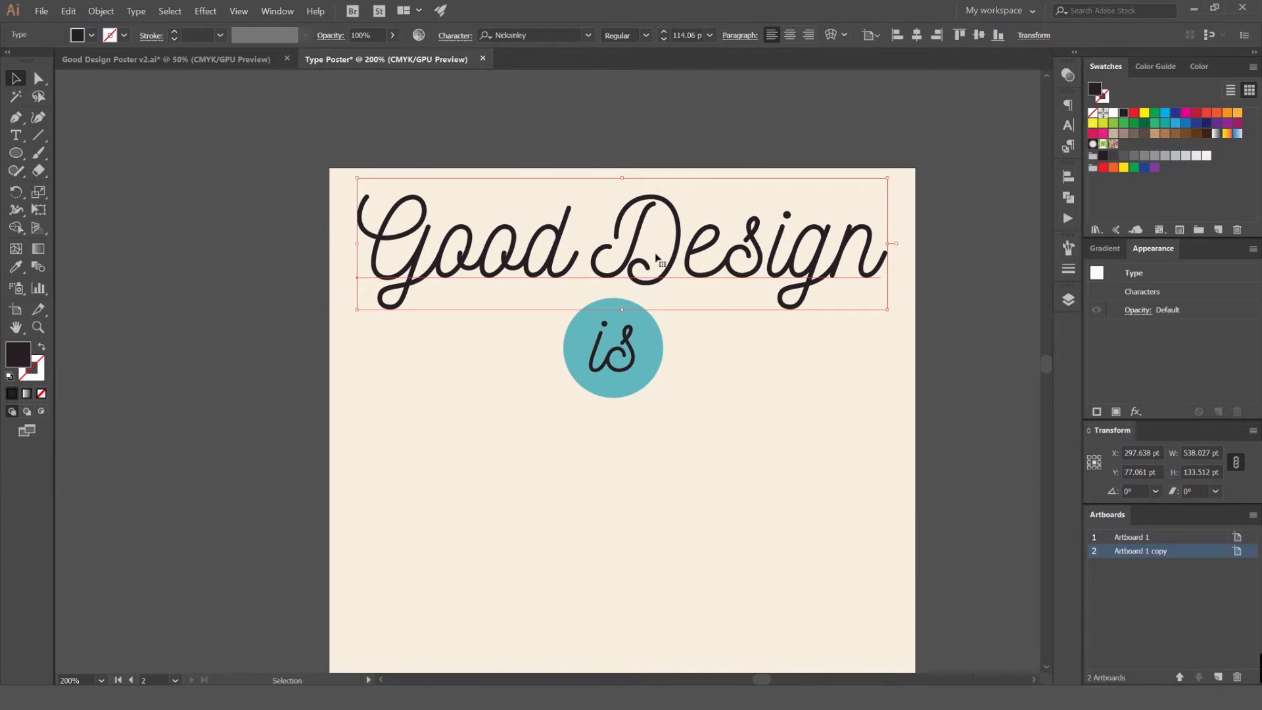
key(ctrl+shift+a)
Nudge the "is" badge further up so it sits just beneath the "Good Design" headline, then deselect it
scroll(721, 191, up, 1)
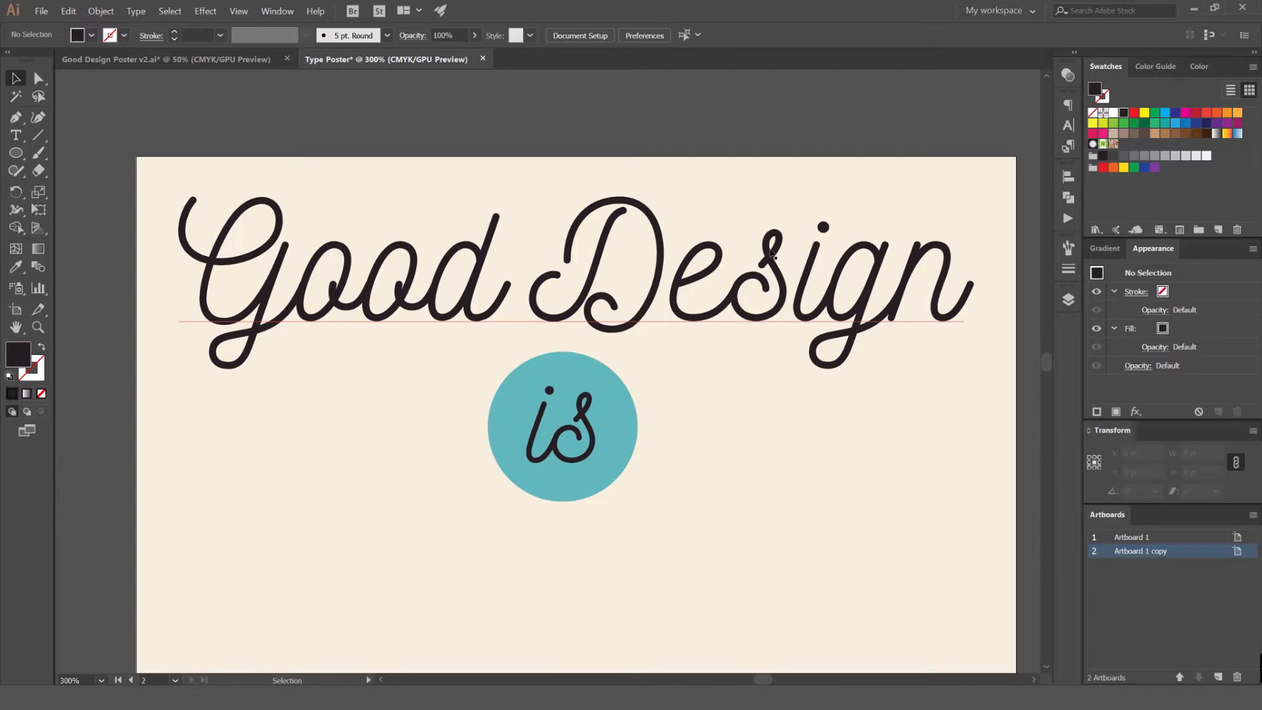
scroll(814, 191, down, 2)
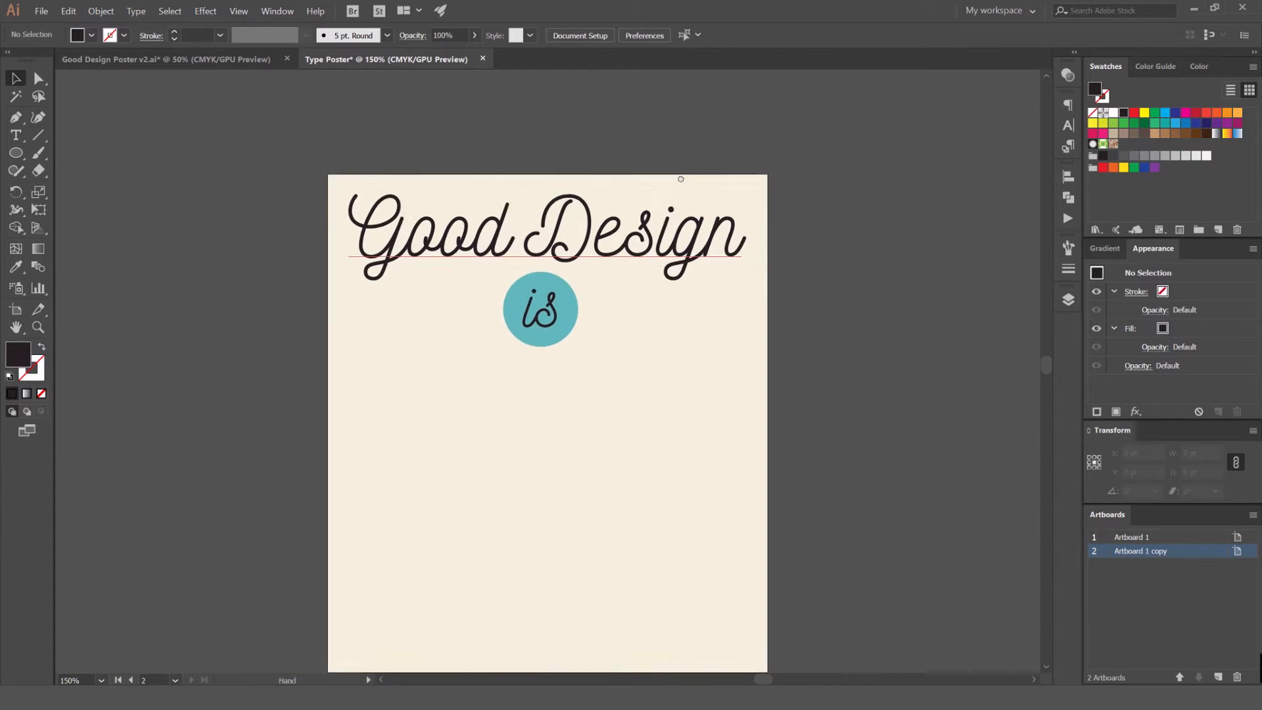
drag(596, 313, 696, 286)
drag(705, 240, 594, 317)
key(ctrl+z)
key(ctrl+shift+a)
drag(681, 314, 595, 272)
key(shift+Up)
key(shift+Up)
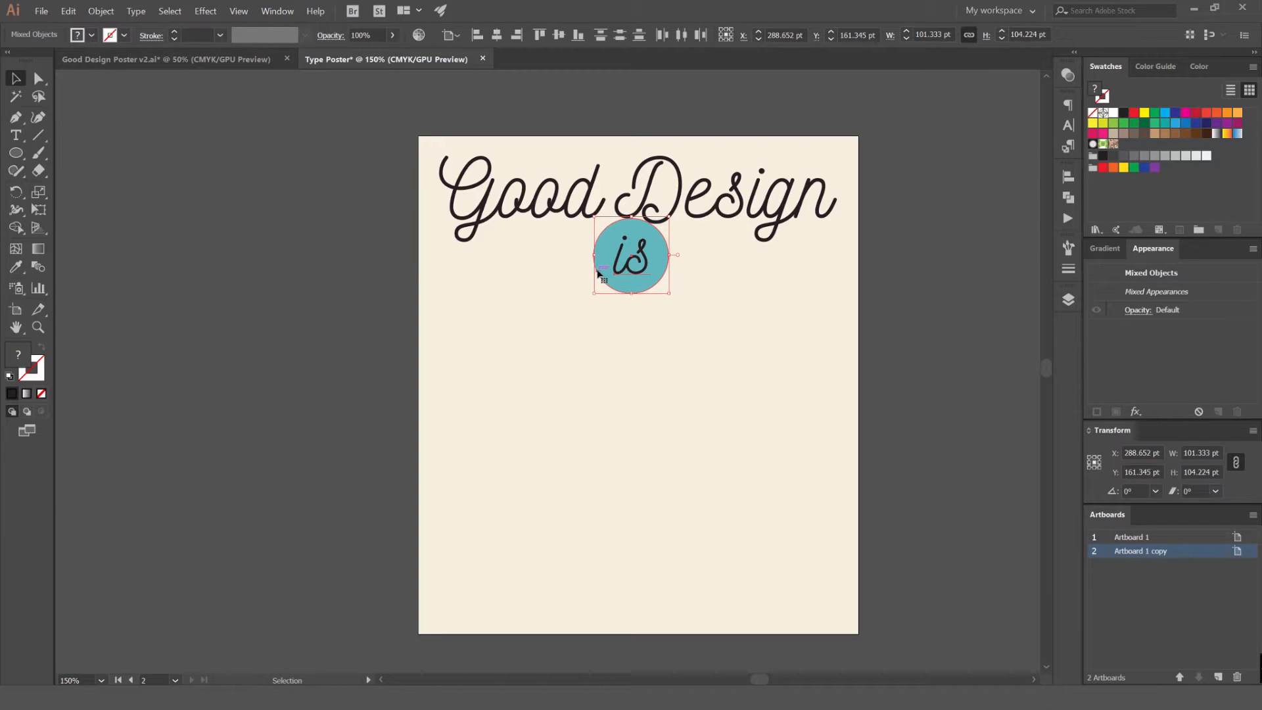
key(ctrl+z)
click(596, 356)
drag(654, 359, 610, 329)
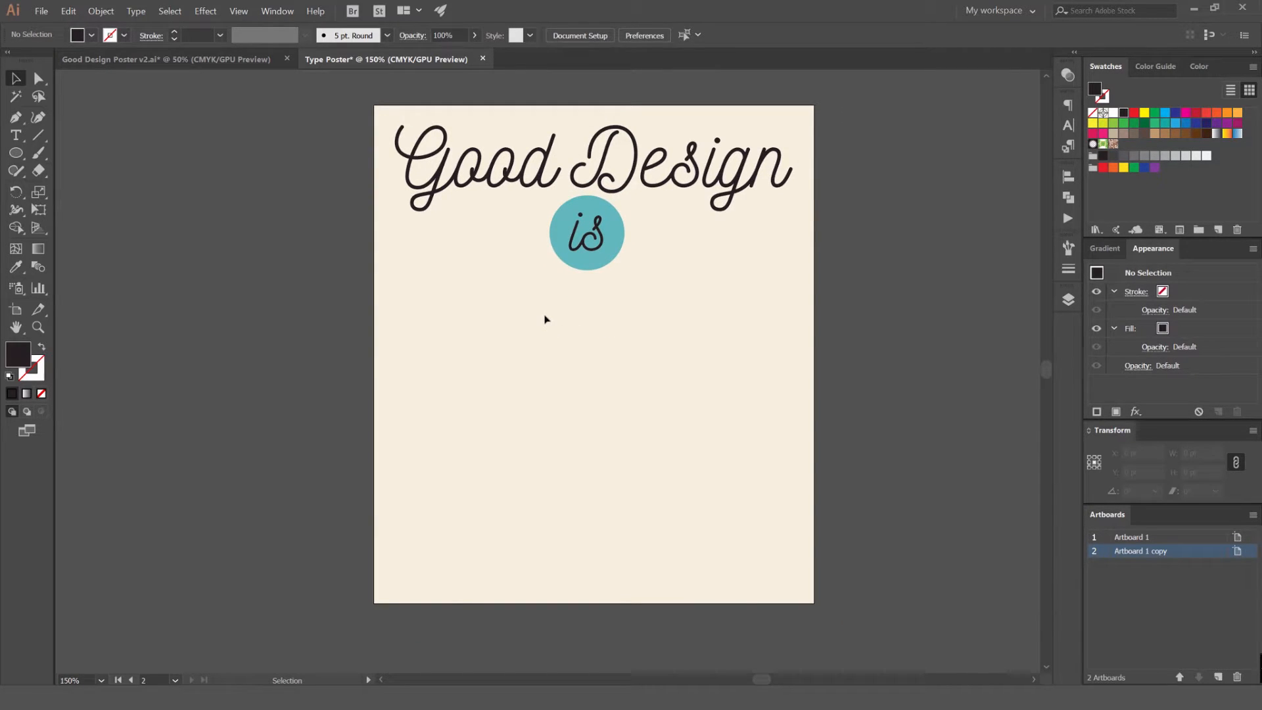
Add a placeholder text line below the badge in BERNIER Regular and enlarge it to about 126 pt
key(t)
click(495, 341)
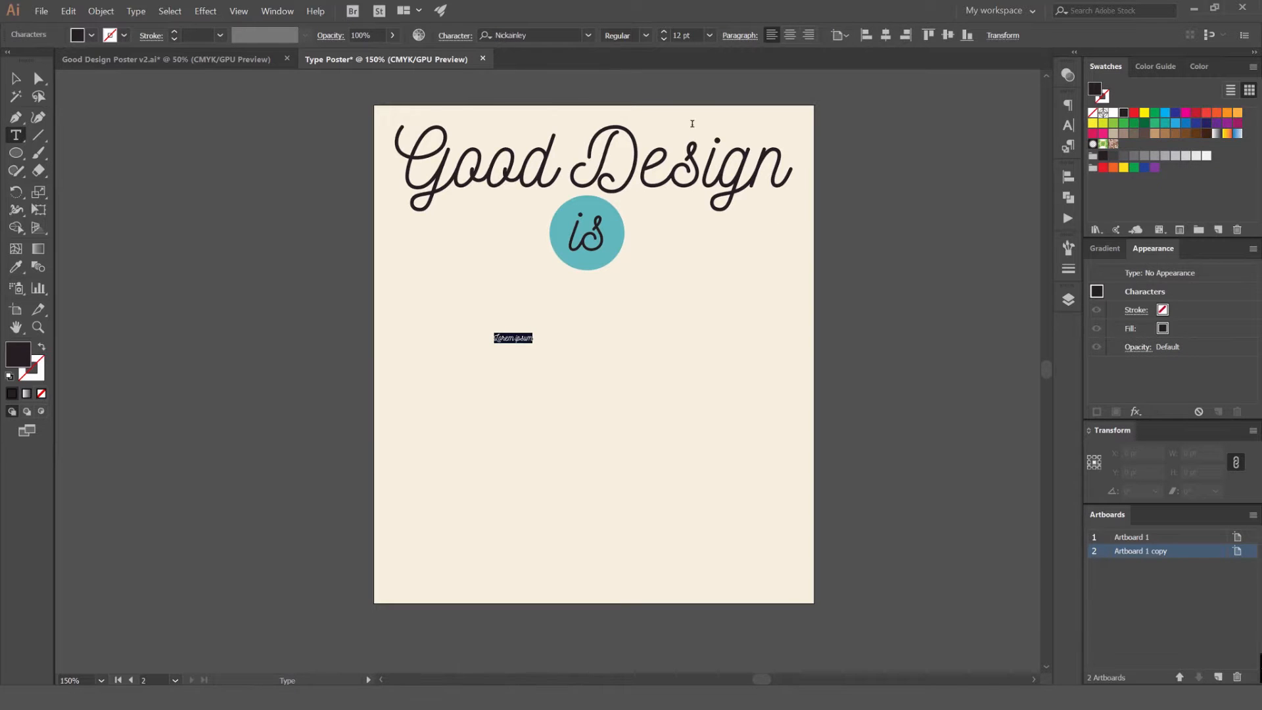
click(555, 34)
text(bernier)
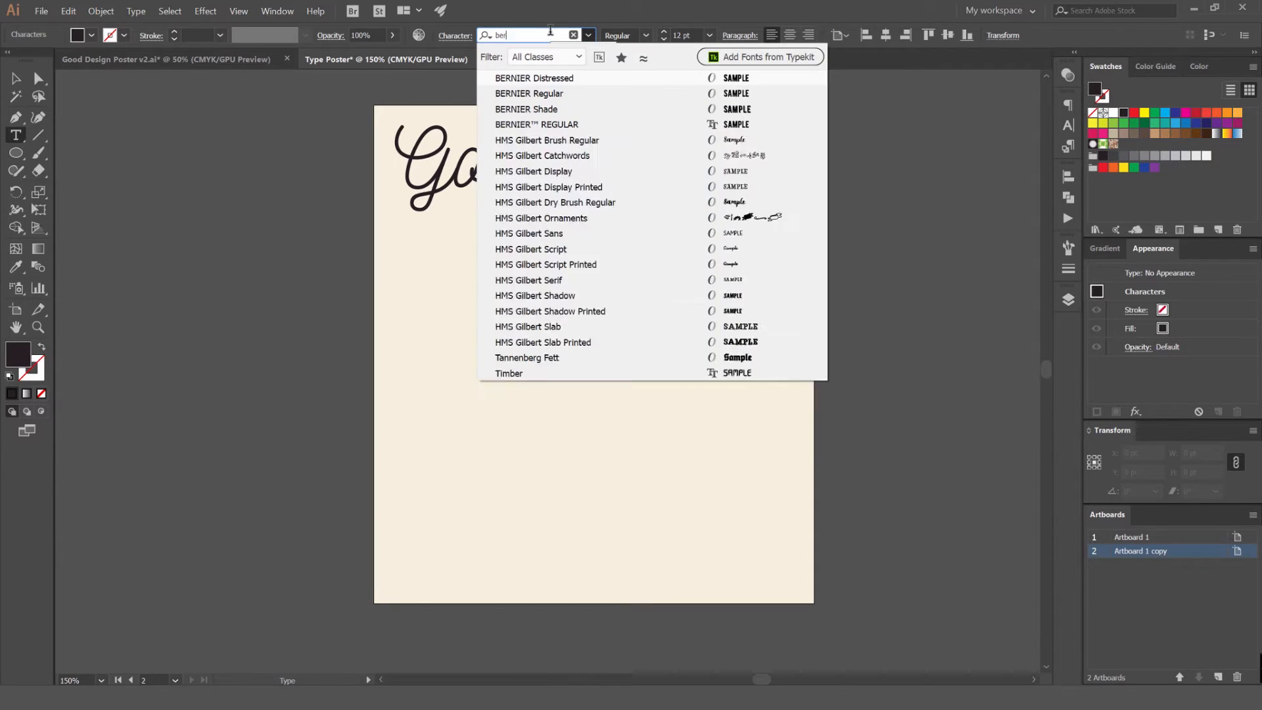
key(Down)
key(Down)
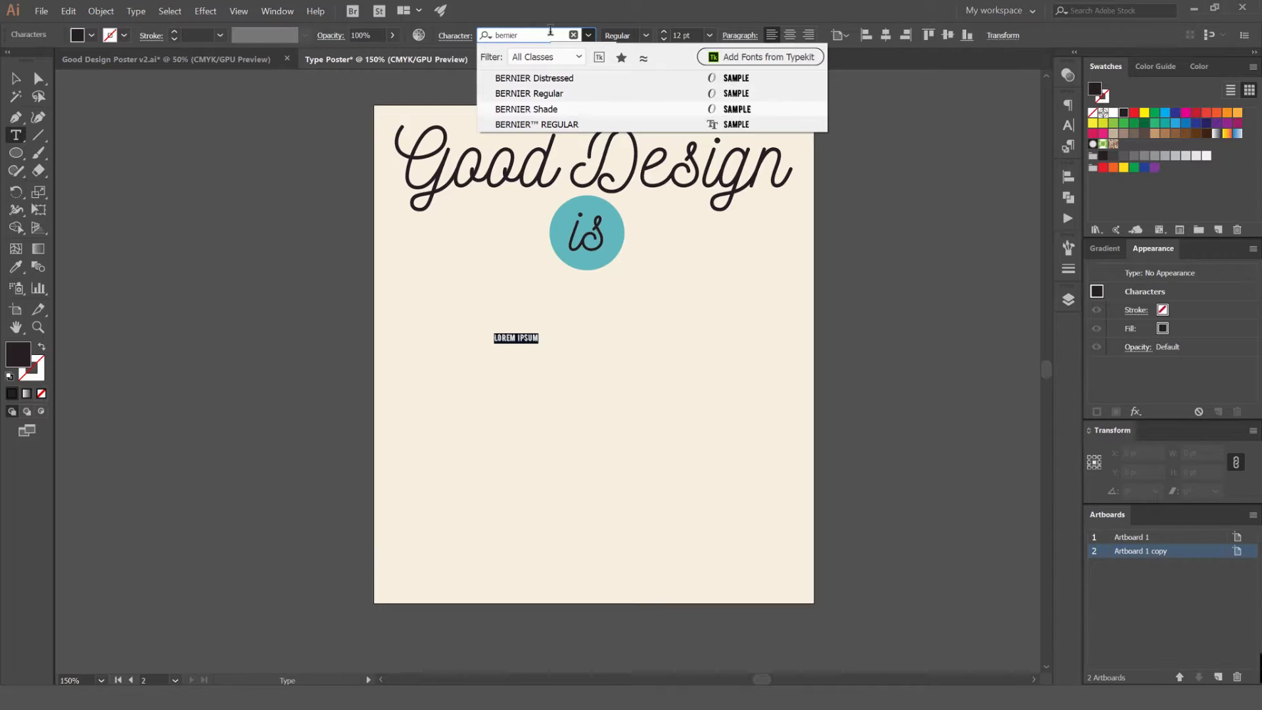
key(Up)
key(Return)
key(Escape)
drag(535, 331, 719, 270)
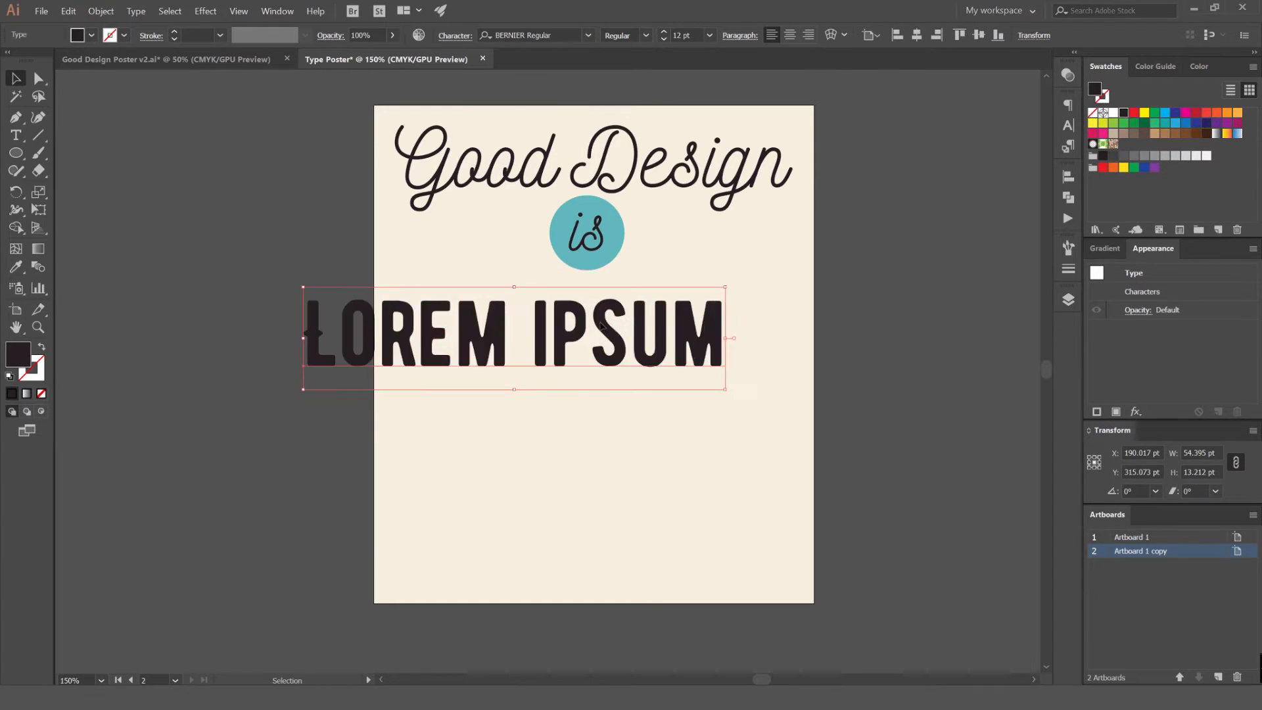
drag(601, 325, 672, 325)
Replace the placeholder text below the badge with "OBVIOUS"
double_click(659, 318)
key(ctrl+a)
text(OP)
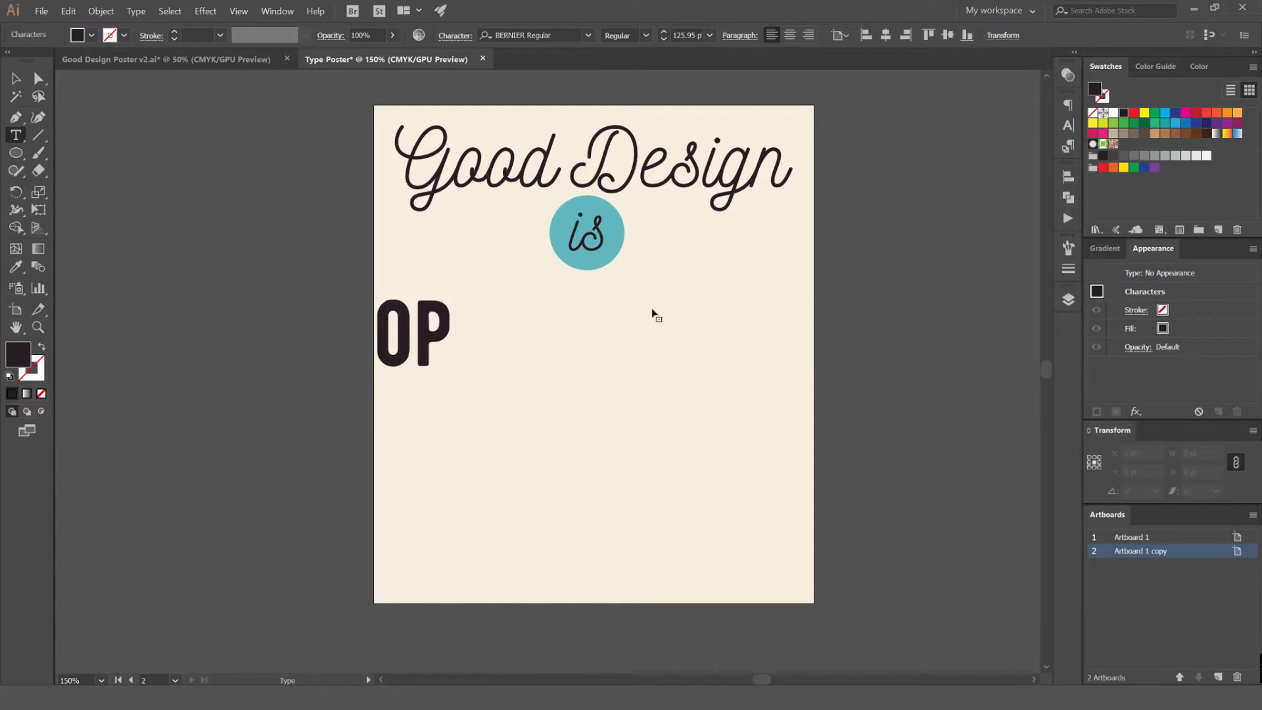
key(BackSpace)
text(BIOUS)
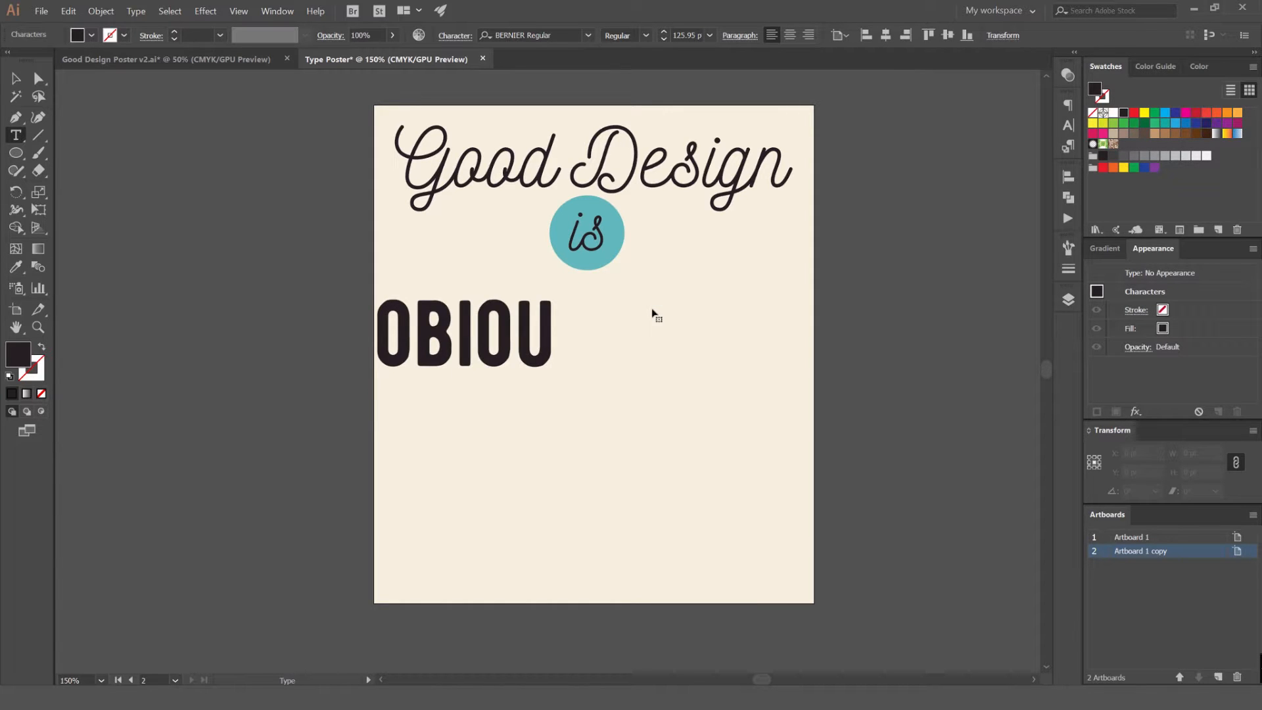
key(BackSpace)
key(BackSpace)
key(BackSpace)
key(BackSpace)
text(V)
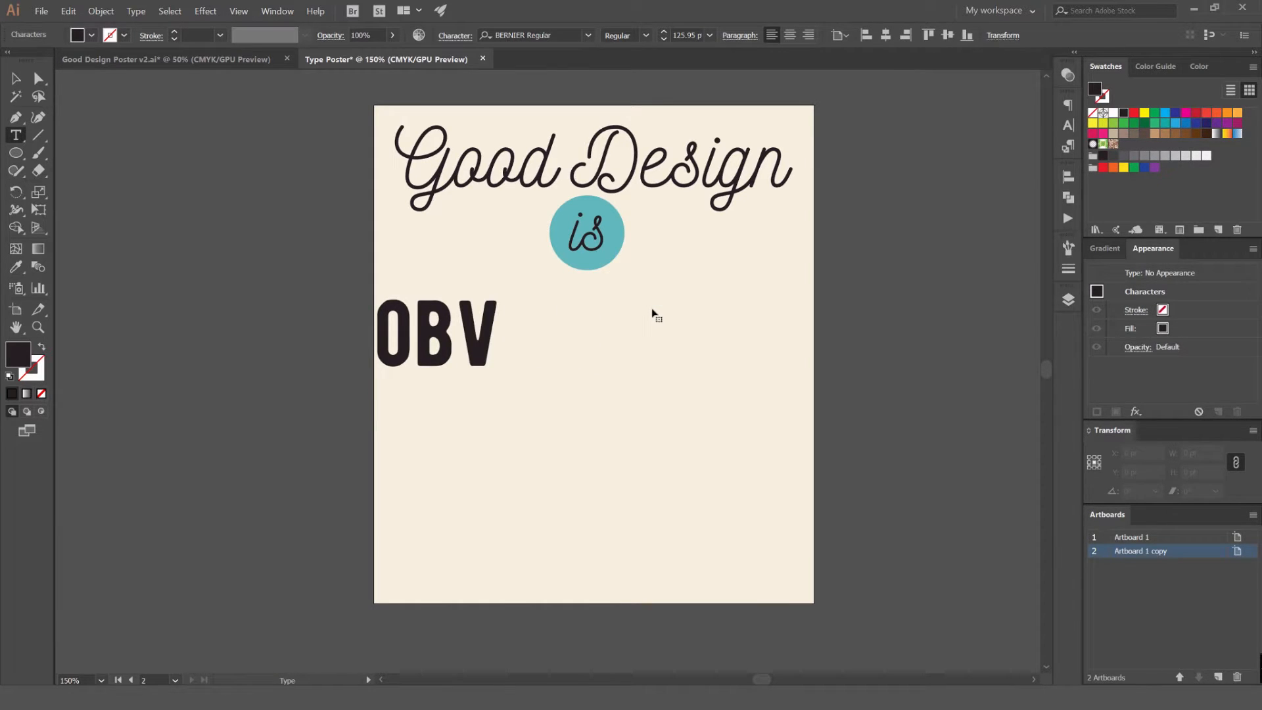
text(IOUS)
key(Escape)
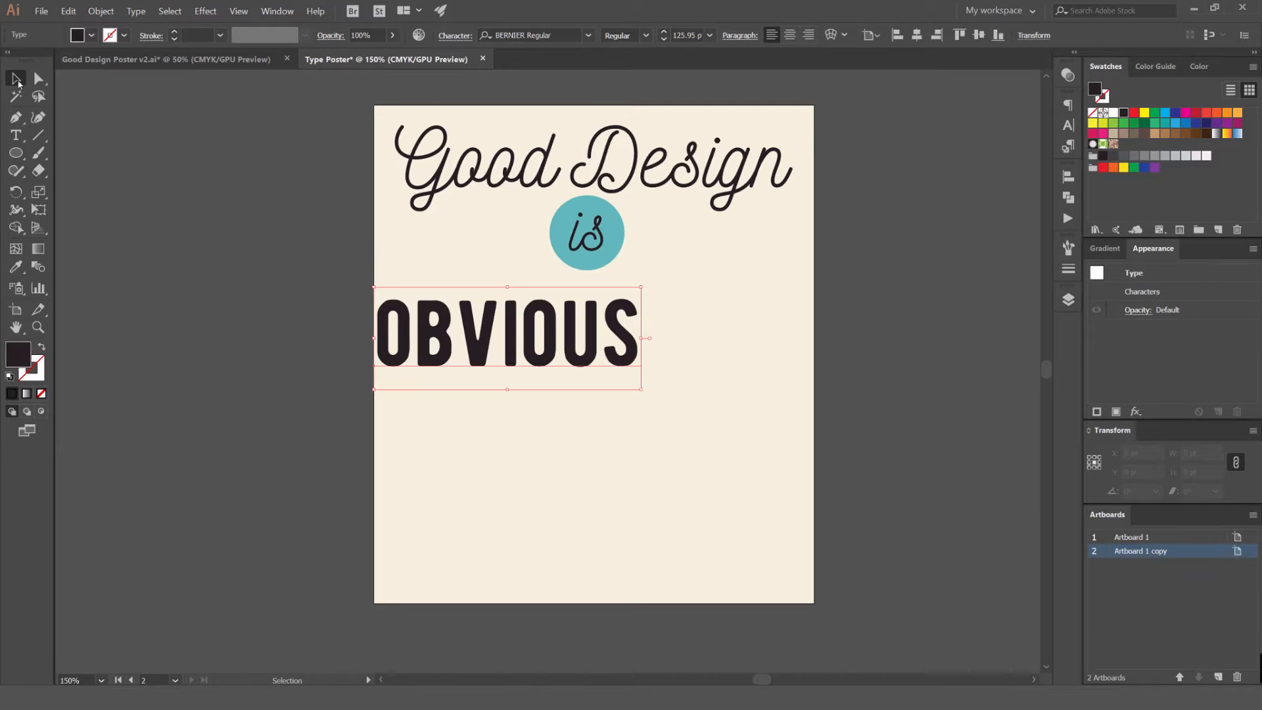
Enlarge "OBVIOUS" to about 202.5 pt with slightly tighter tracking and center it horizontally on the artboard
drag(641, 287, 723, 255)
mouse_move(654, 332)
mouse_down()
mouse_move(642, 336)
mouse_move(676, 320)
mouse_up()
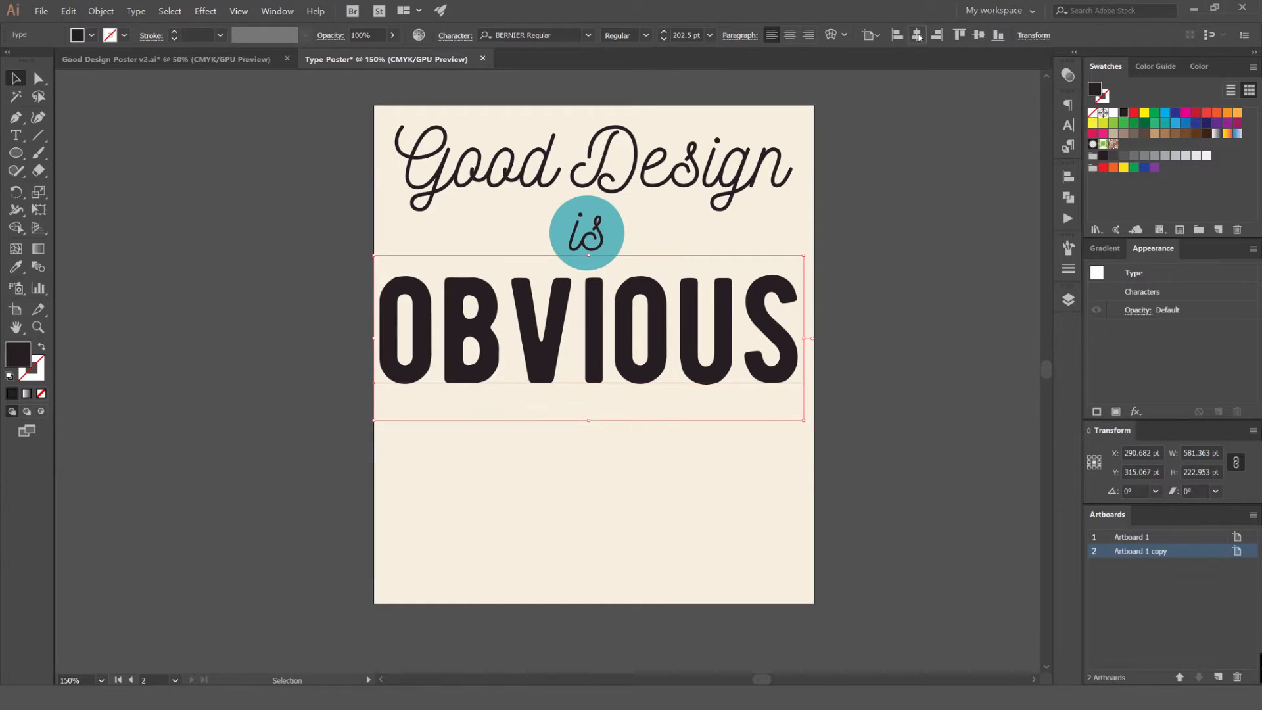
click(918, 36)
key(alt+Left)
click(913, 37)
Scale "OBVIOUS" to about 210 pt and shift it up toward the "is" badge
click(874, 250)
click(771, 316)
drag(799, 255, 804, 251)
key(shift+Up)
key(shift+Up)
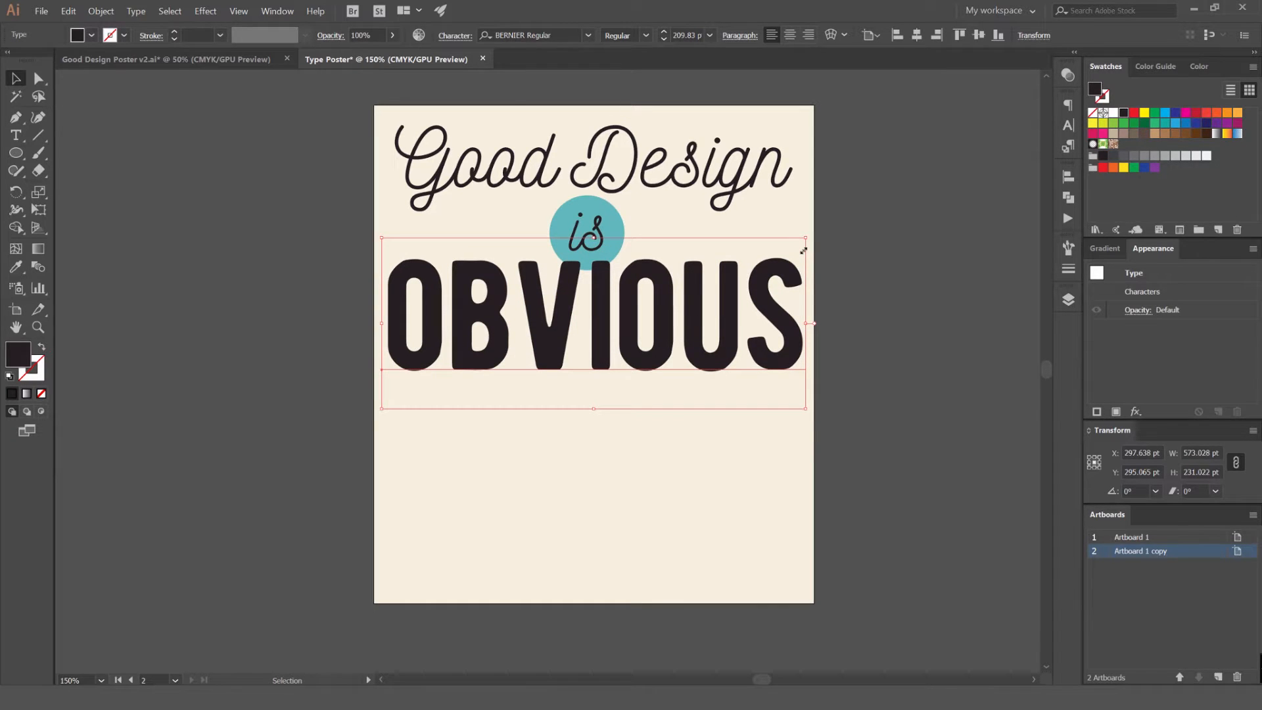
click(825, 229)
scroll(595, 205, up, 2)
drag(631, 215, 473, 268)
key(ctrl+z)
click(650, 262)
click(710, 170)
Nudge the circle and its "is" lettering together up and down to settle the badge between the headline and "OBVIOUS"
key(space)
drag(727, 242, 556, 370)
key(Up)
key(Up)
key(Up)
key(Up)
key(Up)
key(Up)
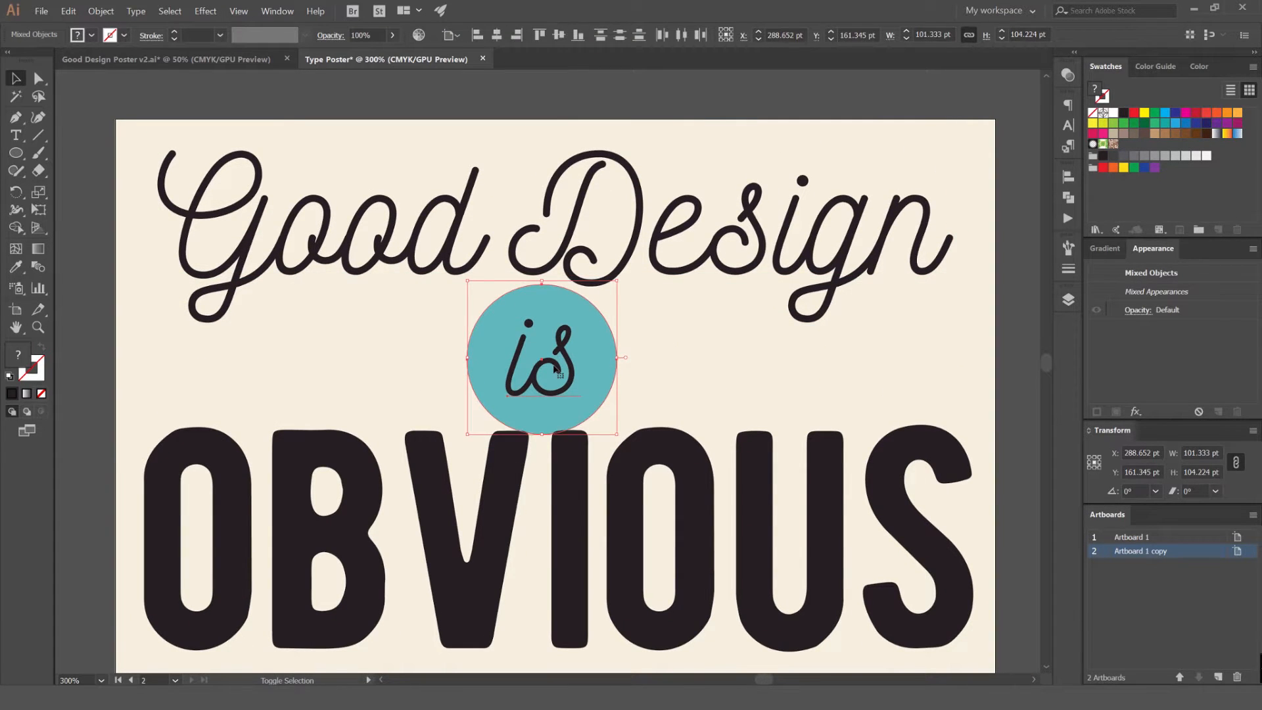
key(Up)
key(Up)
key(Up)
key(Up)
key(Up)
key(Up)
key(Up)
key(Up)
key(Up)
key(Up)
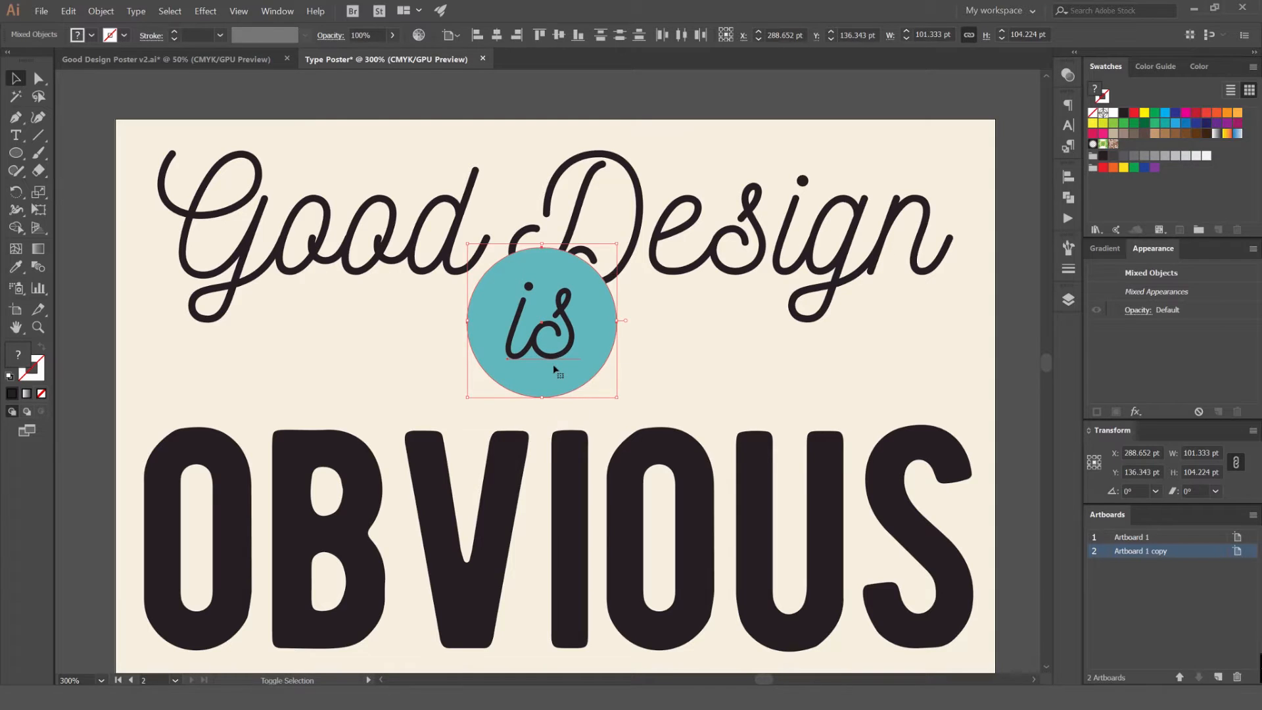
key(Down)
key(Down)
key(Down)
key(Down)
key(Down)
key(Up)
key(Up)
key(Up)
drag(555, 369, 556, 373)
click(682, 373)
Nudge "OBVIOUS" up by 1 pt to tighten its spacing with the badge above
drag(652, 446, 662, 322)
click(652, 357)
key(Up)
scroll(658, 341, down, 1)
scroll(574, 234, down, 1)
scroll(769, 293, up, 1)
scroll(858, 265, down, 1)
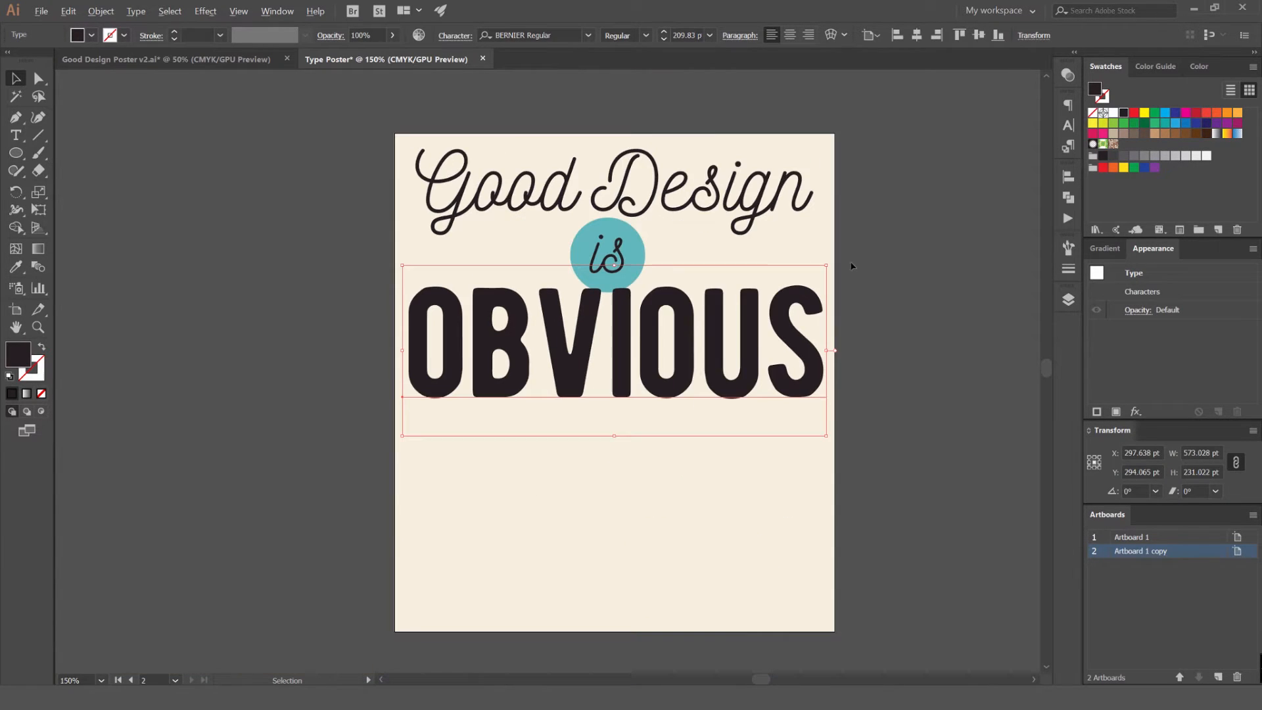
scroll(691, 232, up, 1)
drag(727, 274, 652, 177)
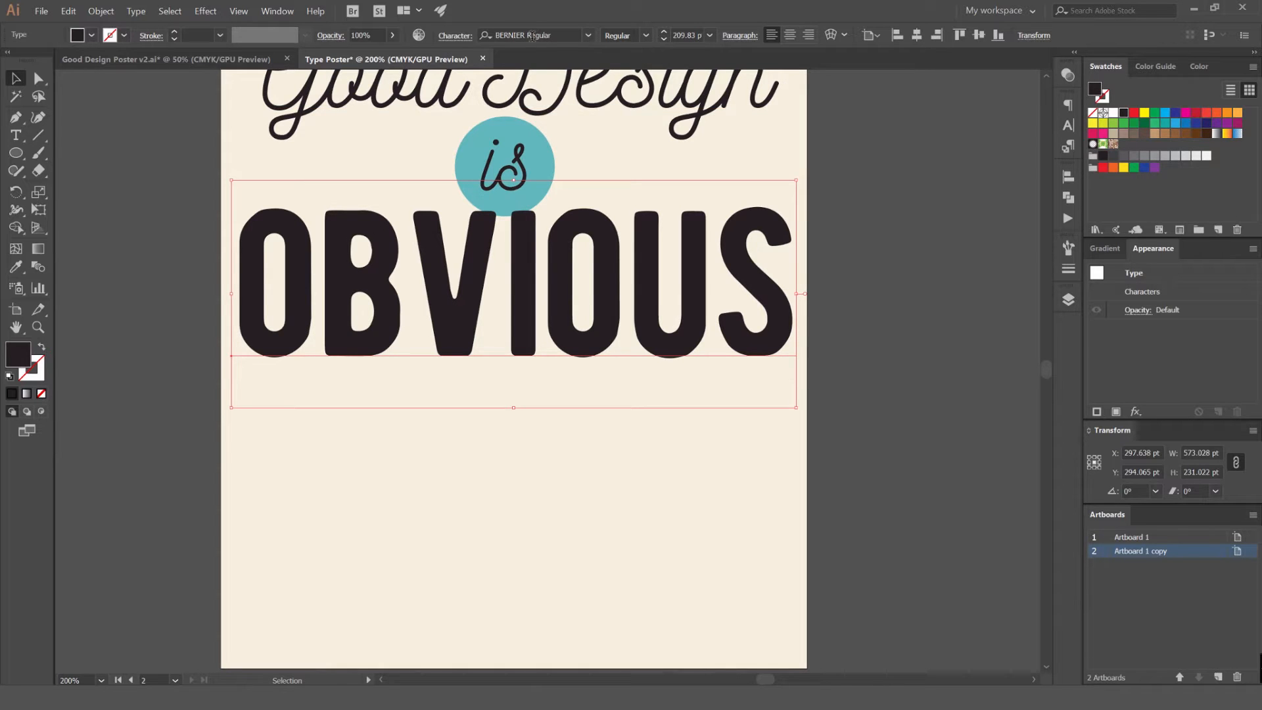
Switch "OBVIOUS" to the BERNIER Shade font and tighten its tracking so it fits within the artboard width
click(591, 36)
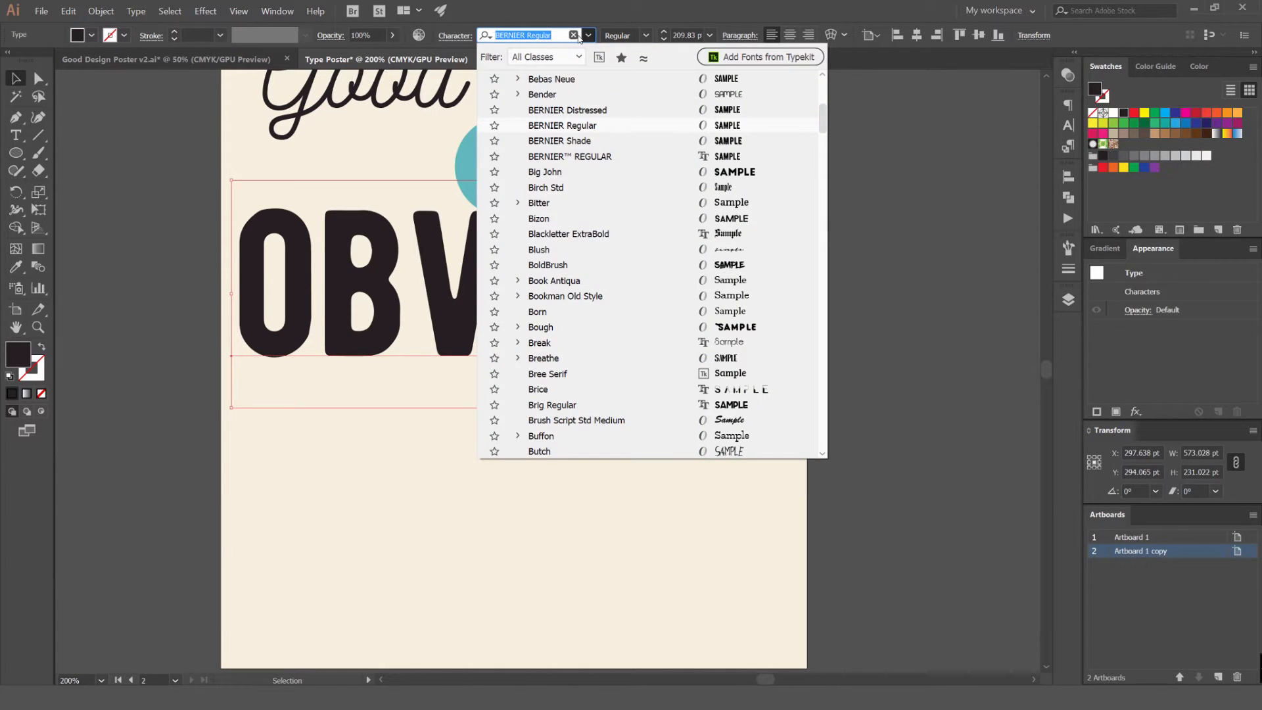
click(600, 141)
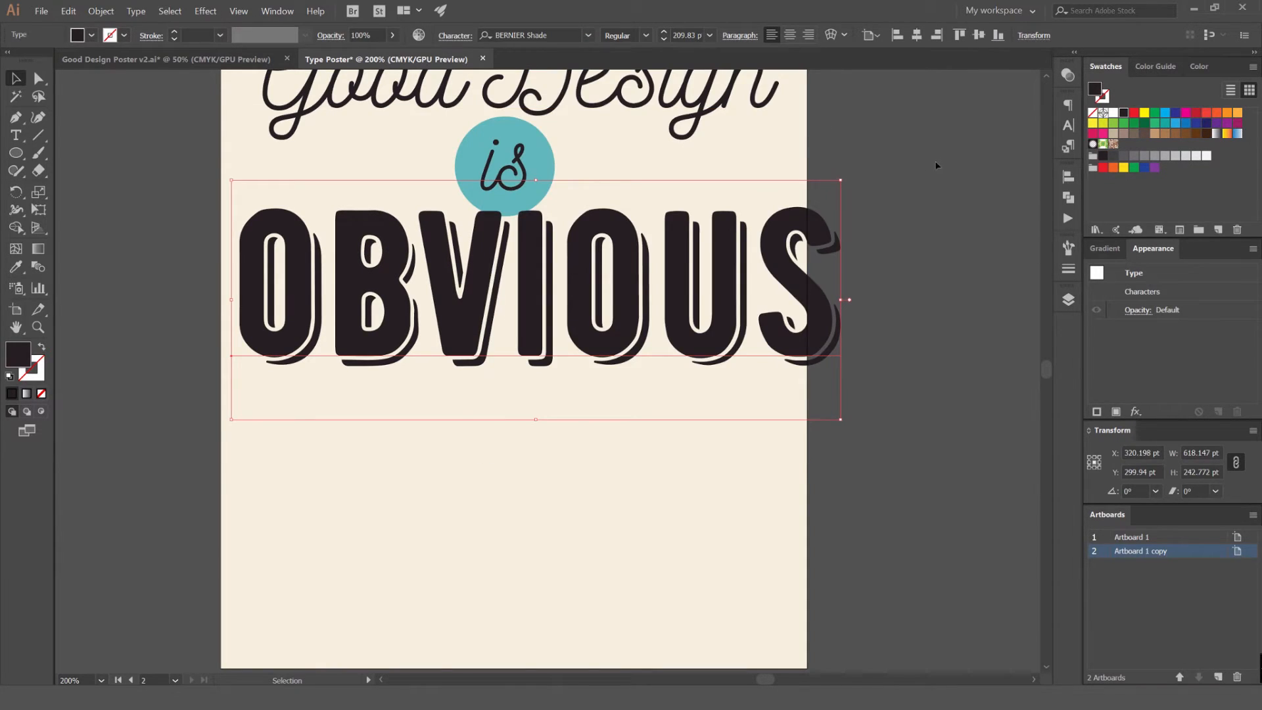
key(alt+Left)
key(alt+Left)
key(alt+Left)
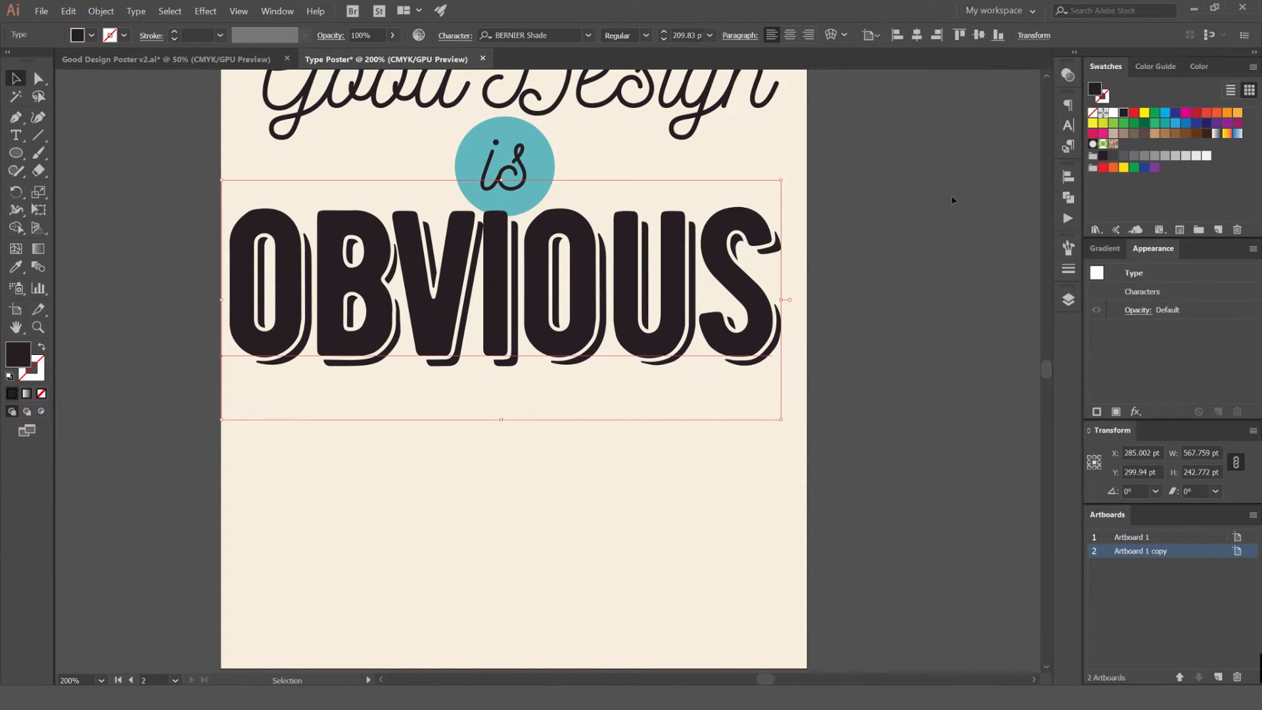
Reduce "OBVIOUS" to about 194 pt with slightly looser tracking and center it horizontally on the artboard
key(alt+Right)
key(ctrl+shift+comma)
key(ctrl+shift+comma)
key(ctrl+shift+comma)
key(ctrl+shift+comma)
key(ctrl+shift+comma)
key(ctrl+shift+comma)
key(ctrl+shift+comma)
key(ctrl+shift+comma)
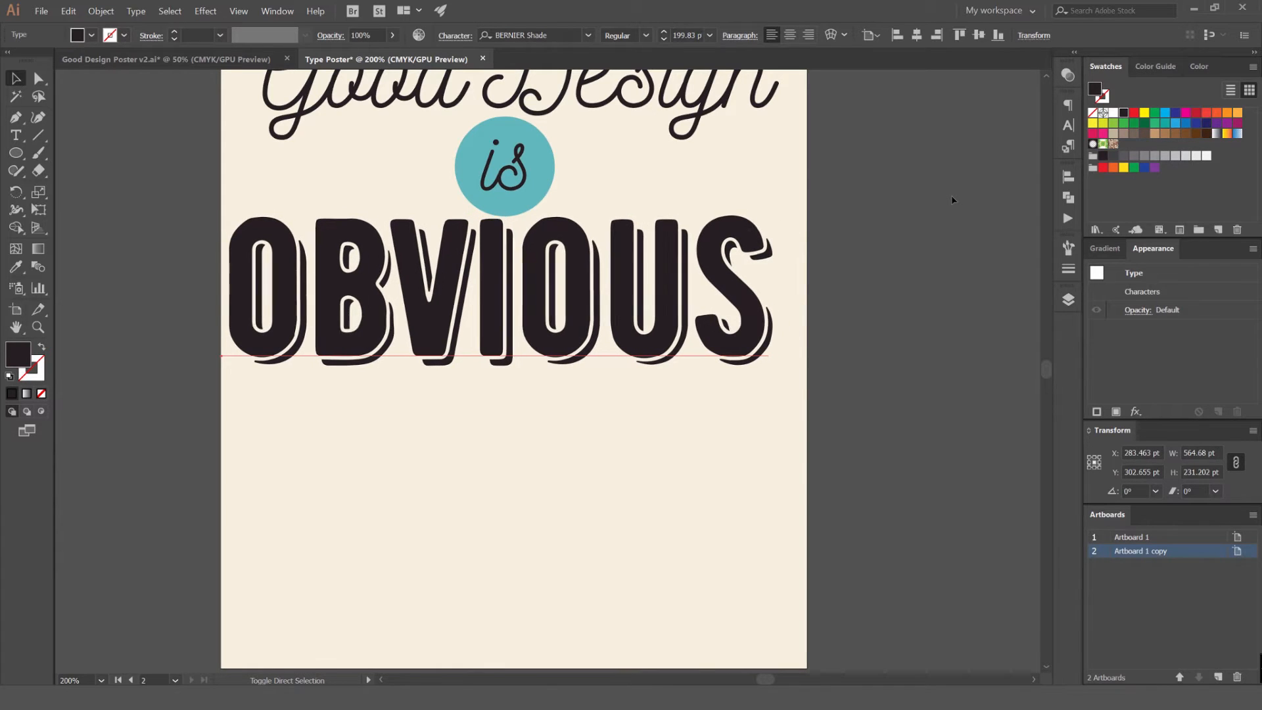
key(alt+Right)
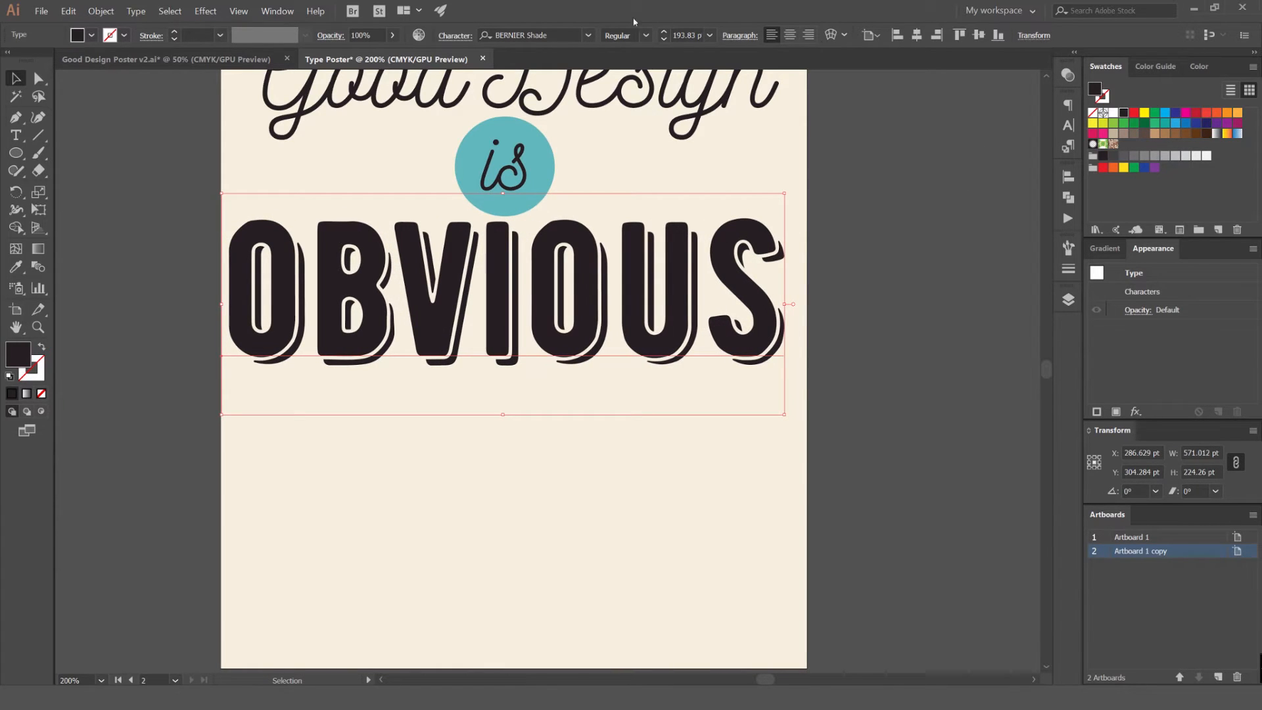
click(917, 38)
click(890, 248)
Compare the recreated lettering with the finished reference poster on the first artboard
key(ctrl+1)
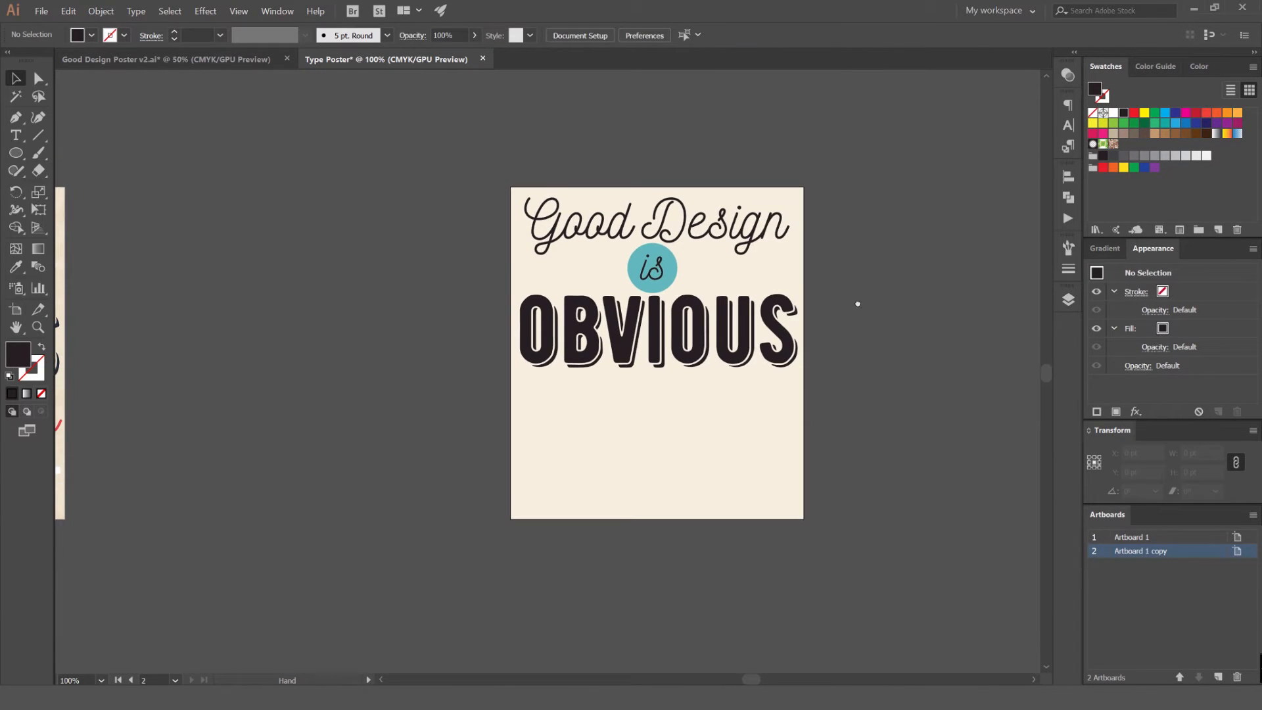
scroll(747, 380, up, 1)
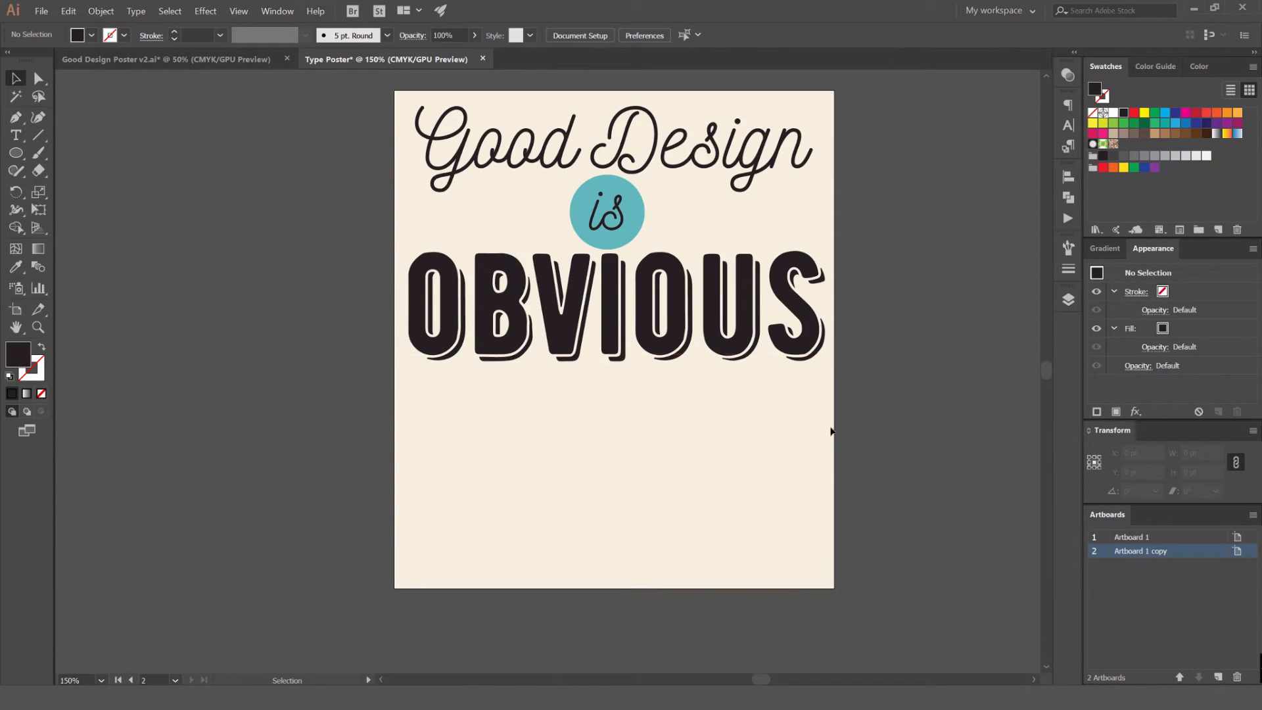
drag(831, 432, 722, 426)
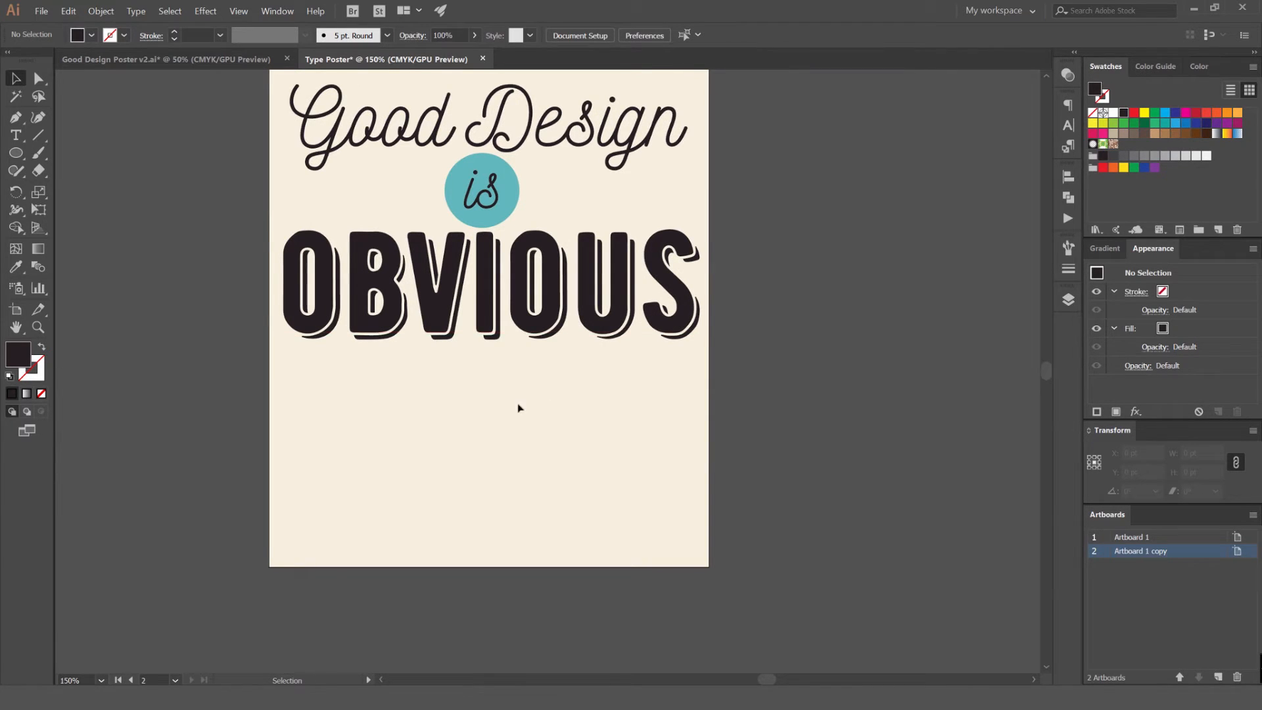
drag(518, 405, 600, 421)
scroll(808, 246, down, 2)
drag(524, 324, 608, 270)
scroll(450, 256, up, 2)
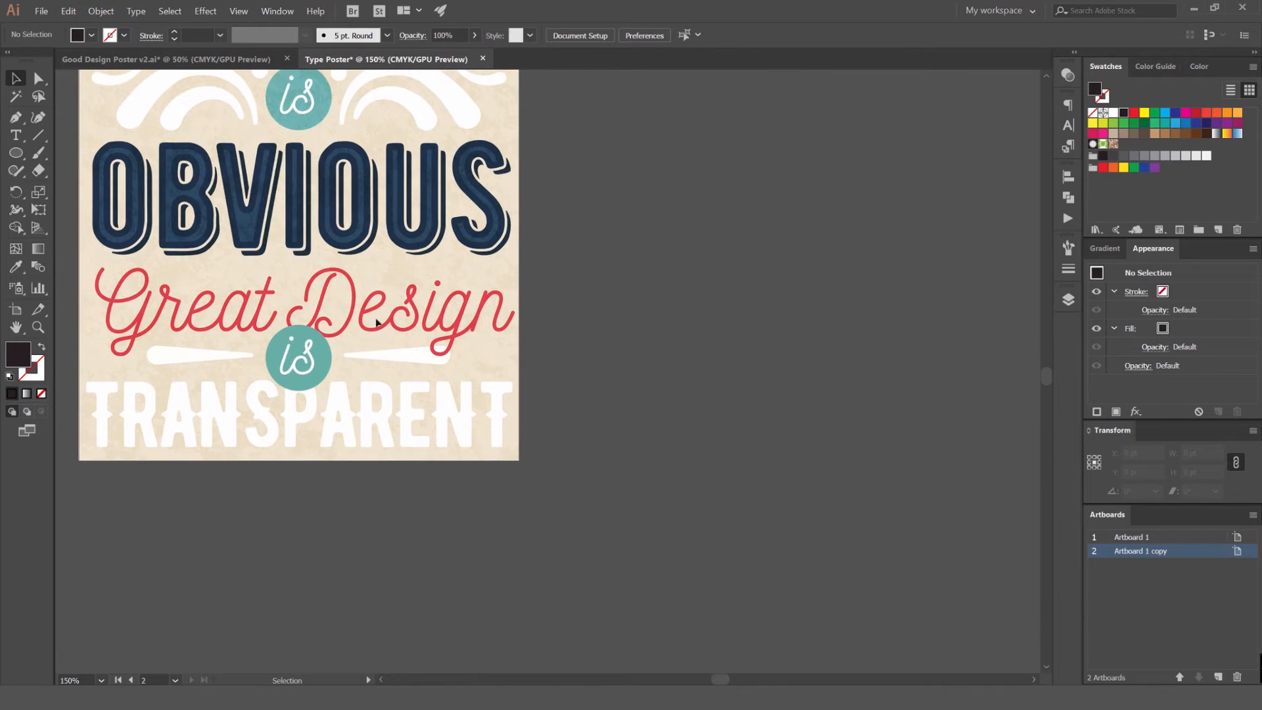
scroll(339, 314, down, 1)
drag(531, 268, 430, 302)
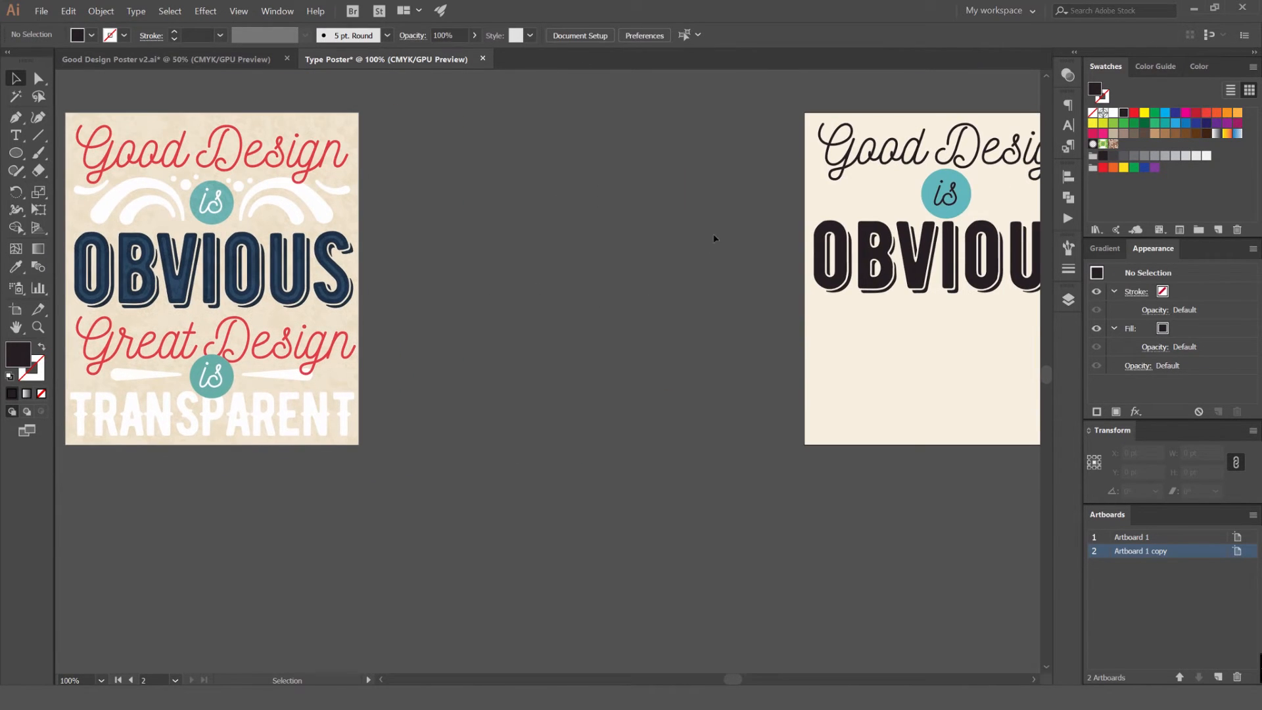
drag(715, 226, 451, 262)
scroll(769, 245, up, 1)
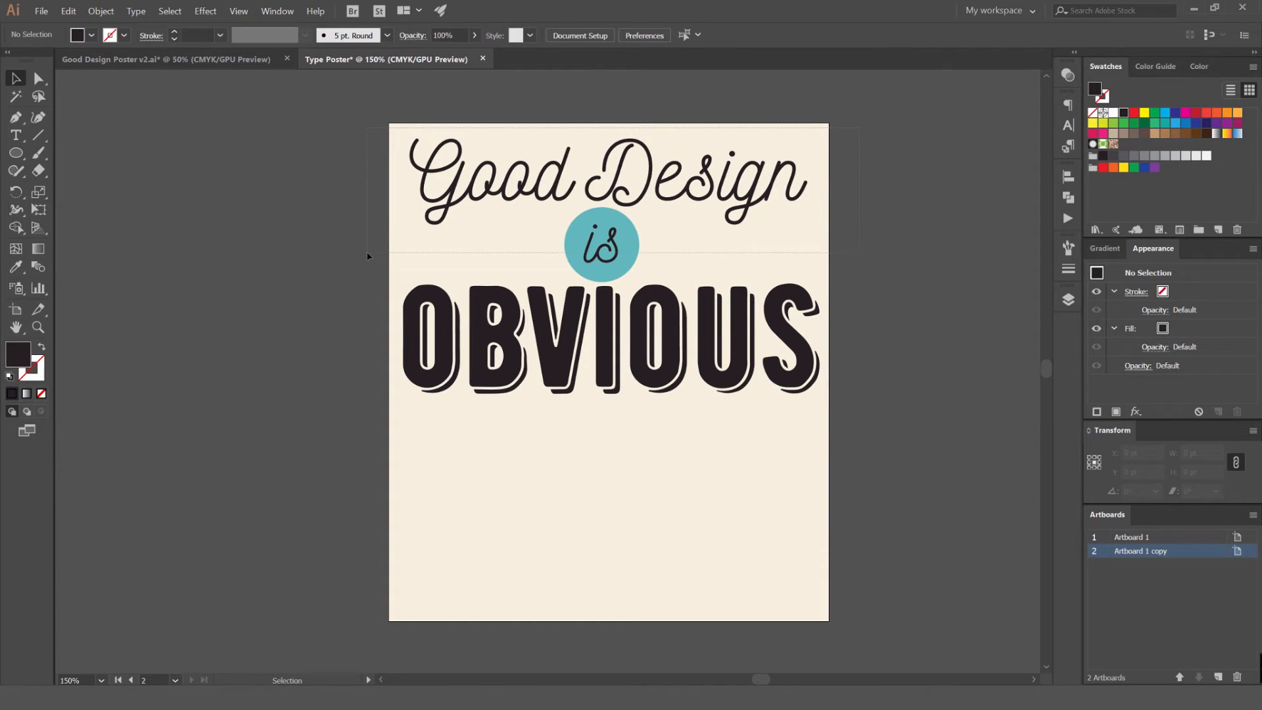
drag(366, 255, 592, 160)
scroll(591, 161, up, 1)
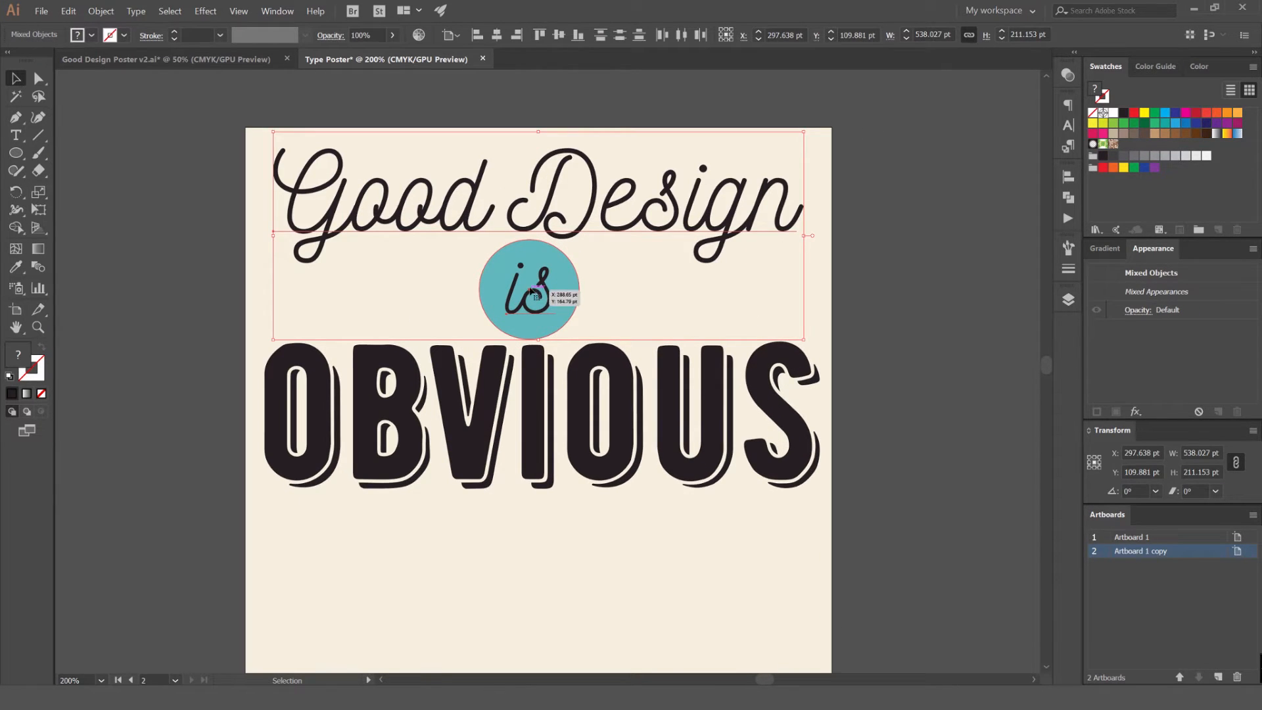
drag(678, 284, 643, 278)
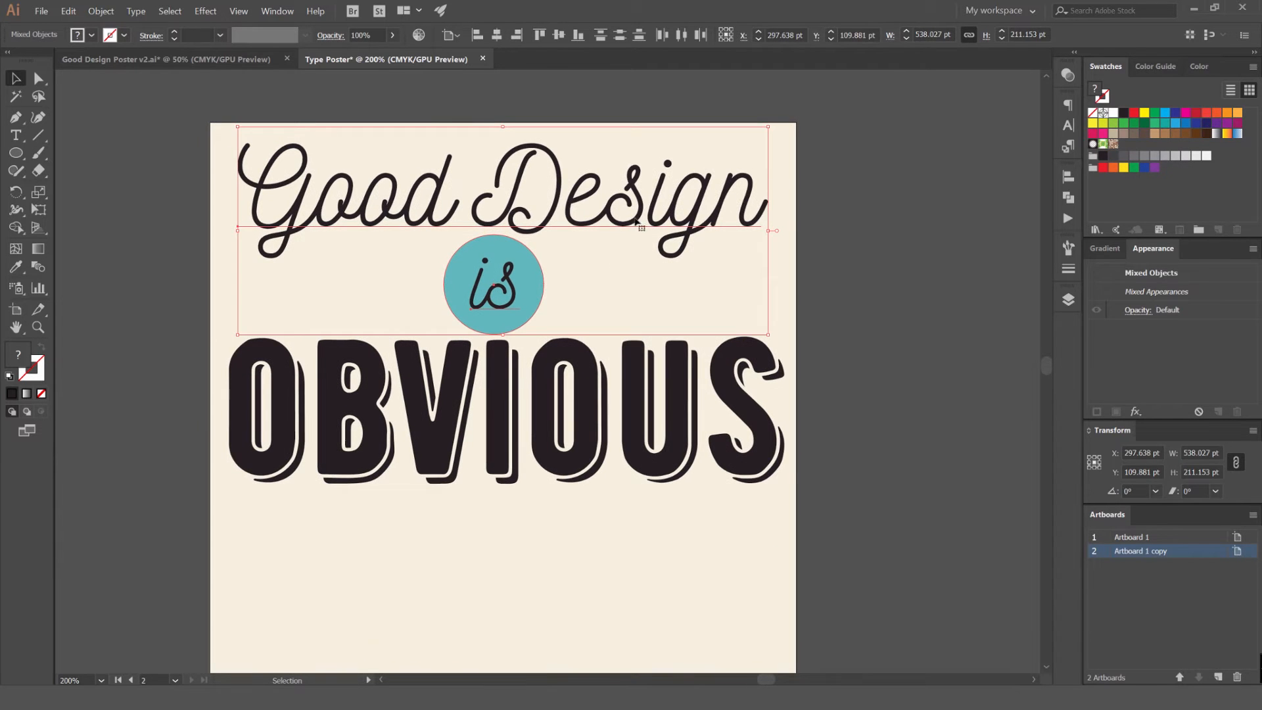
key(ctrl+a)
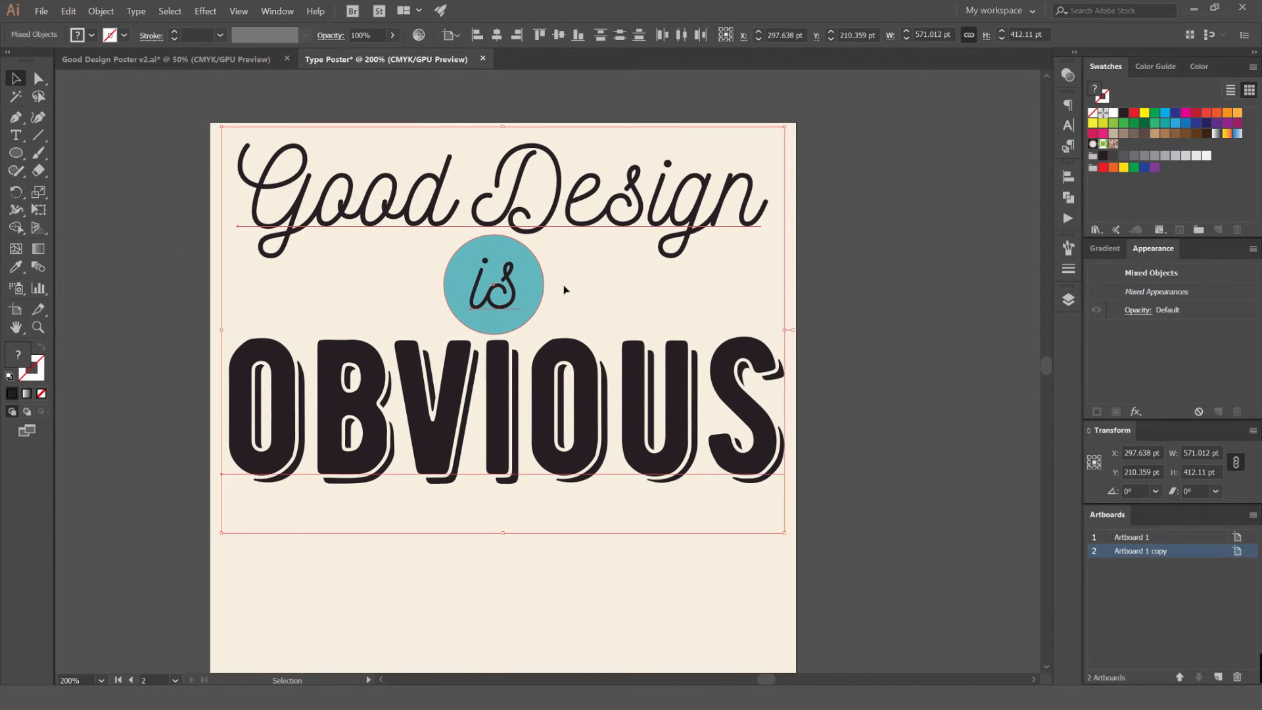
scroll(566, 285, down, 1)
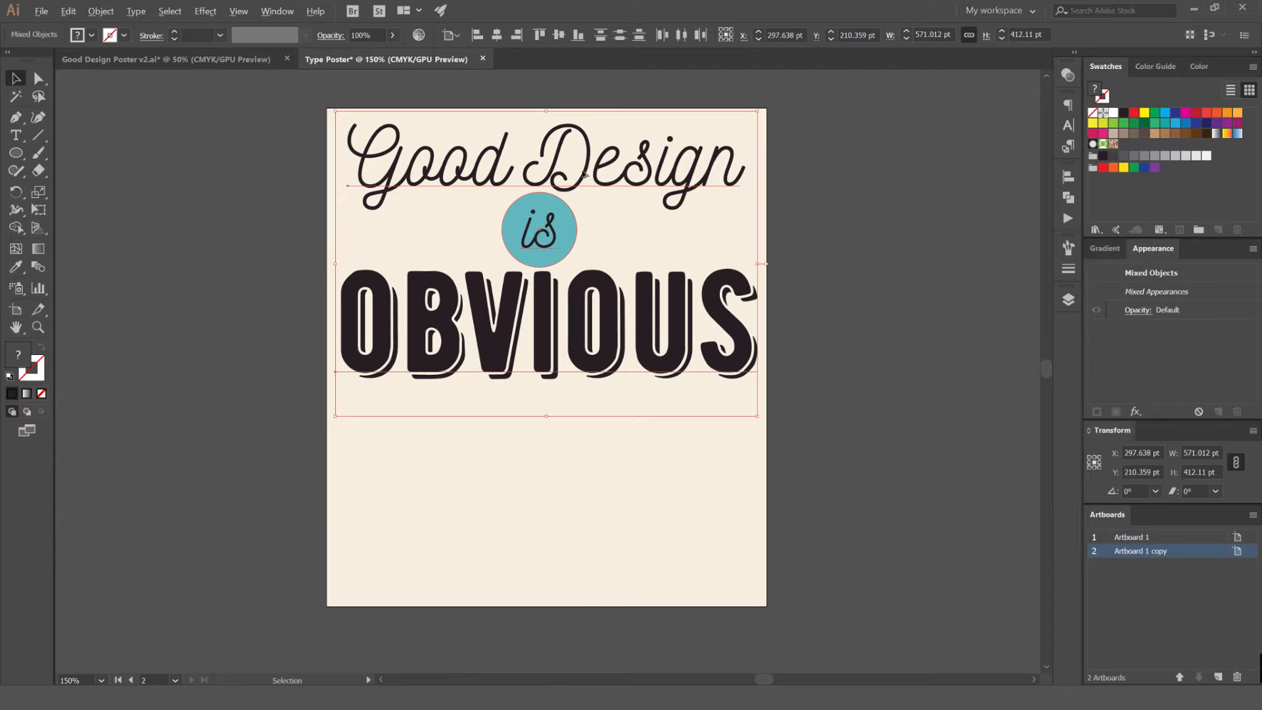
drag(590, 168, 593, 291)
key(ctrl+z)
click(818, 303)
Paste a copy of "OBVIOUS" in place, directly in front of the original
click(748, 281)
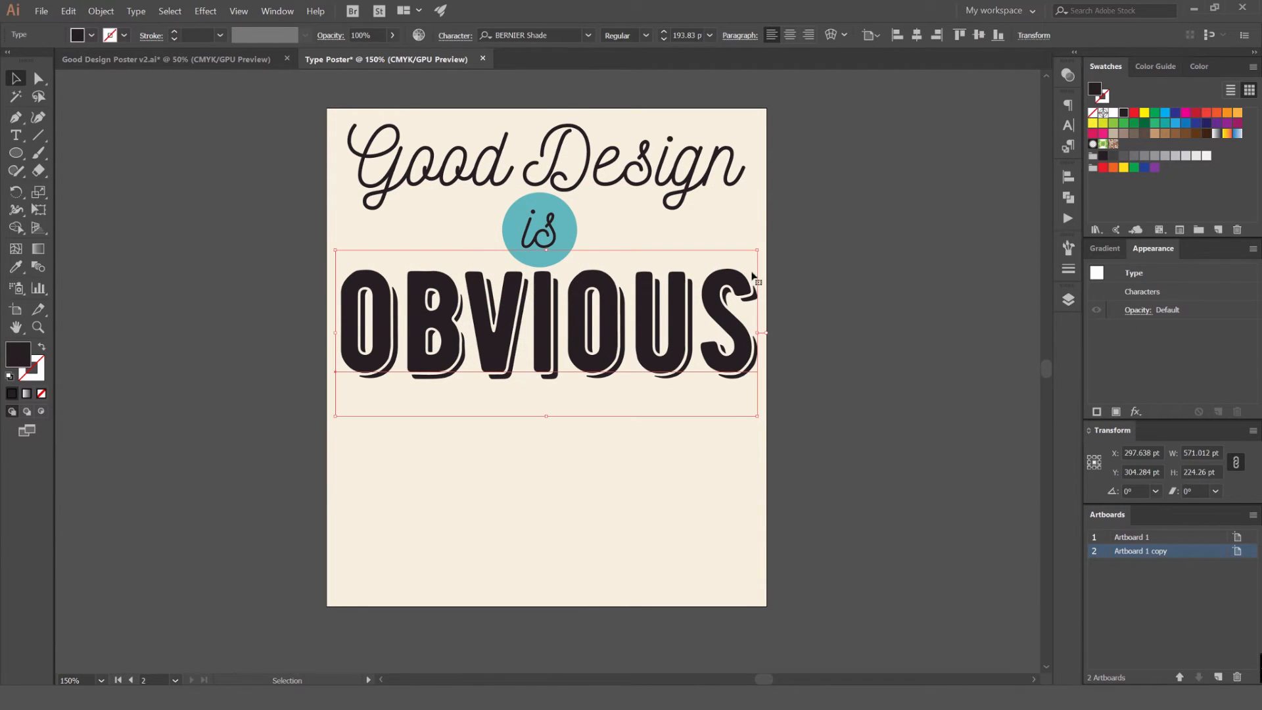
key(ctrl+c)
key(ctrl+f)
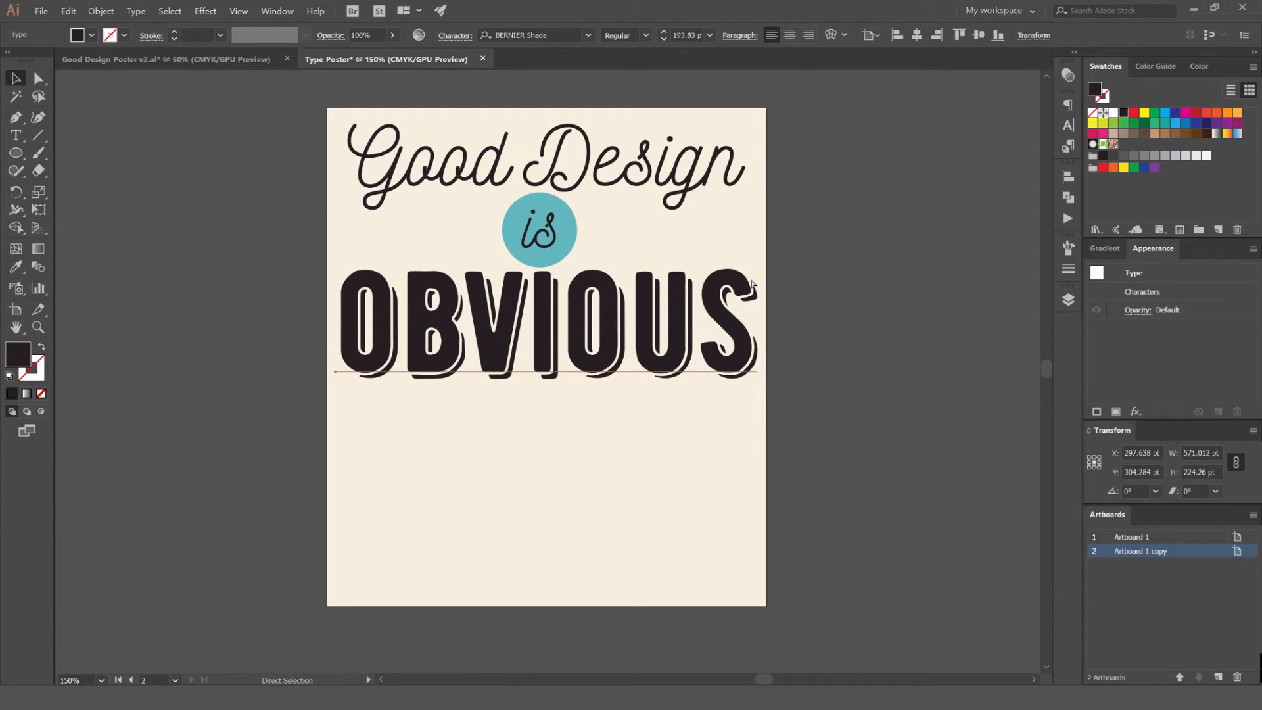
click(842, 273)
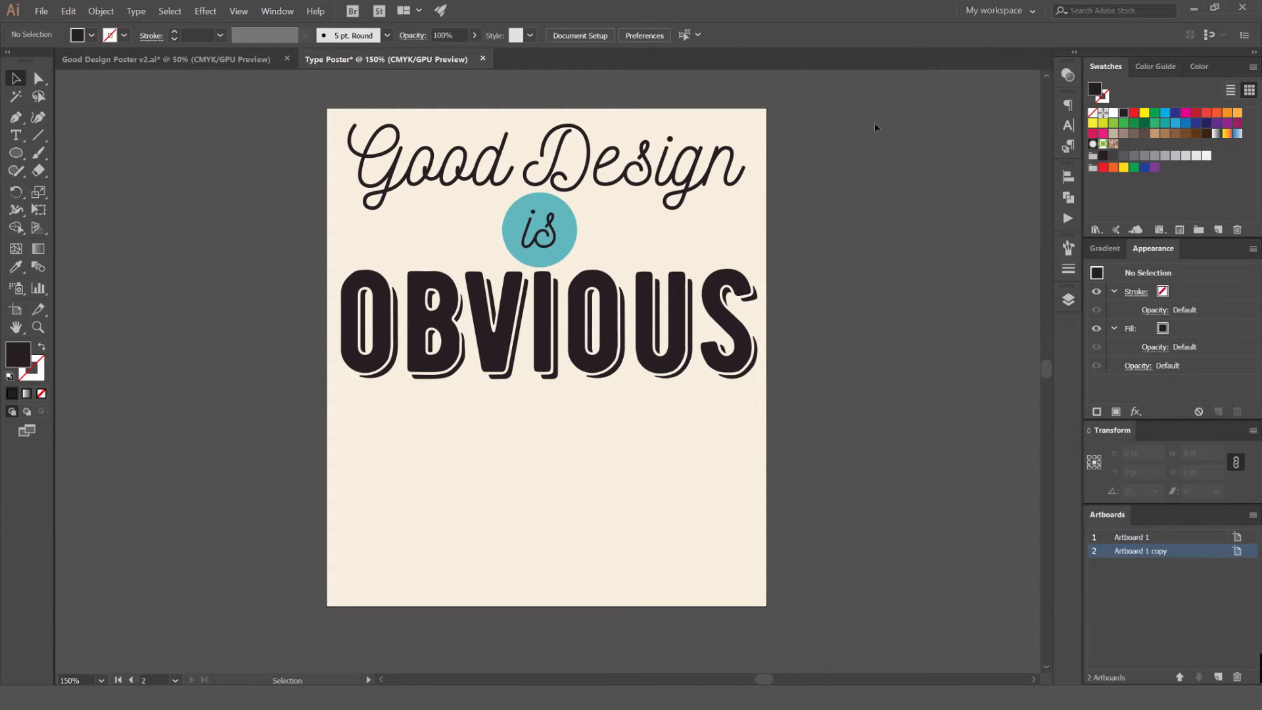
Duplicate the "Good Design" headline and "is" badge below "OBVIOUS", and change the copied headline to "Great Design"
drag(568, 237, 606, 507)
click(888, 463)
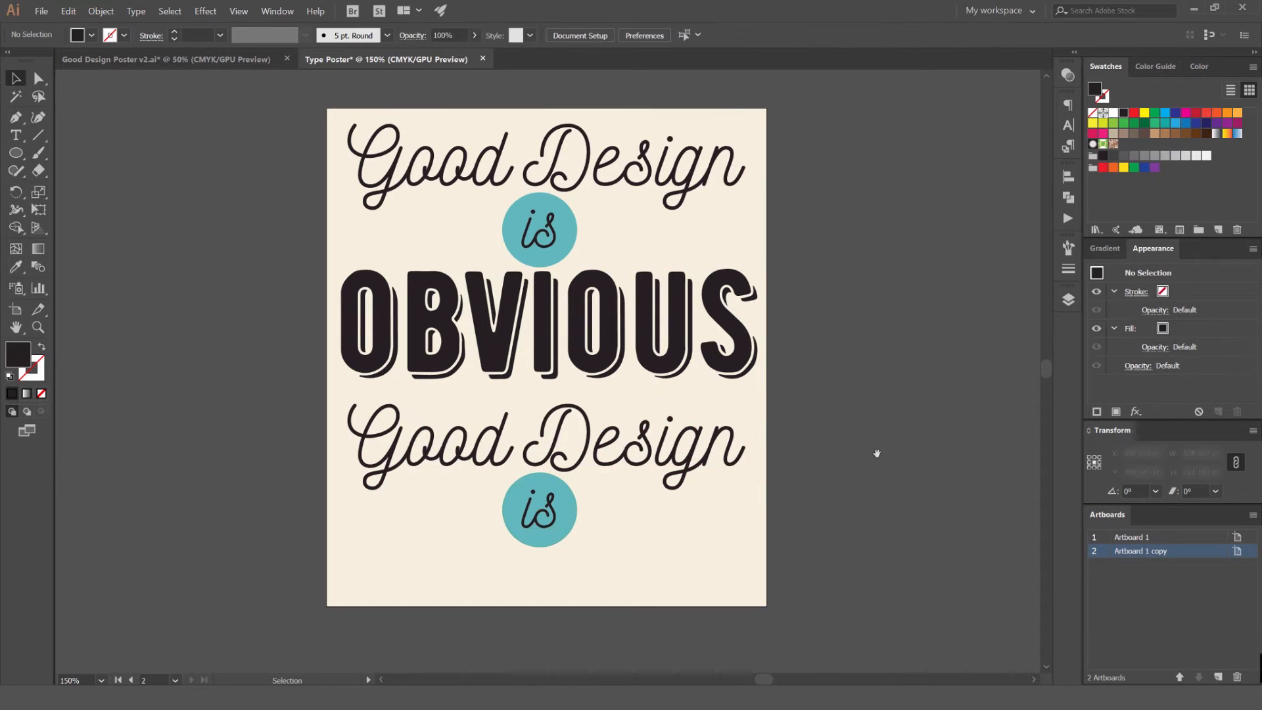
drag(871, 460, 886, 350)
drag(845, 301, 946, 324)
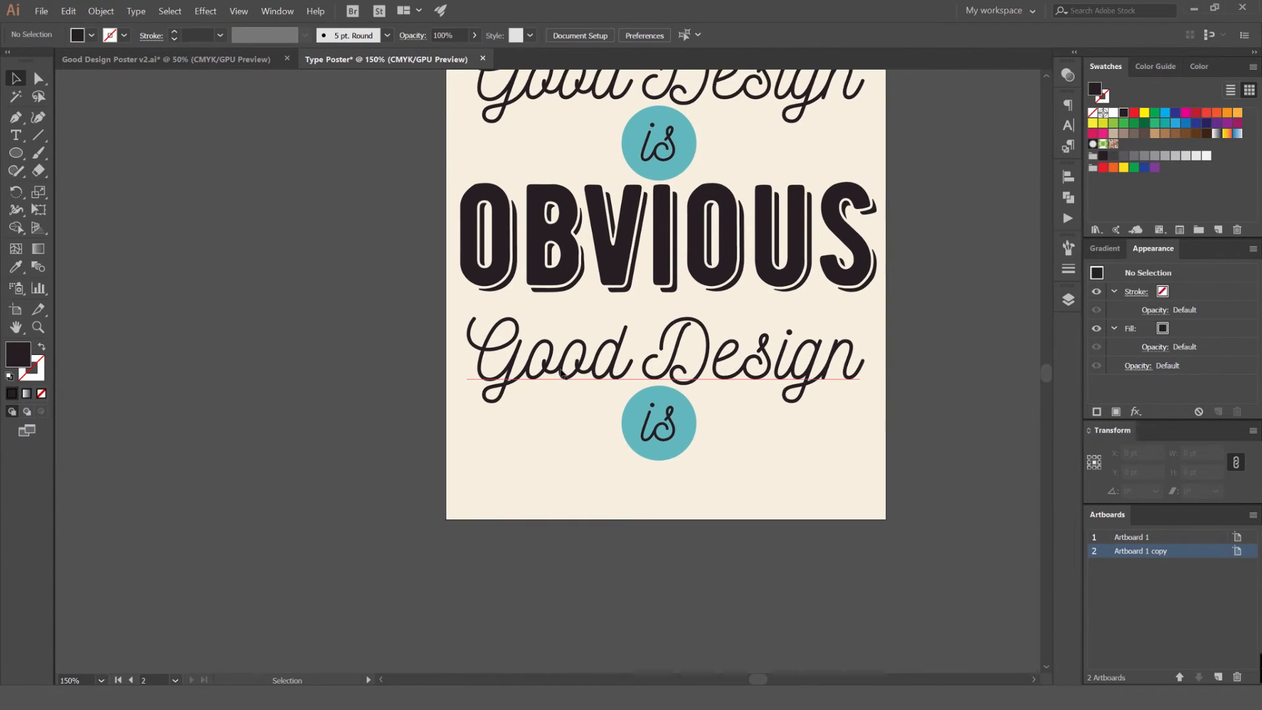
scroll(557, 367, up, 1)
key(t)
drag(649, 359, 515, 355)
text(reat)
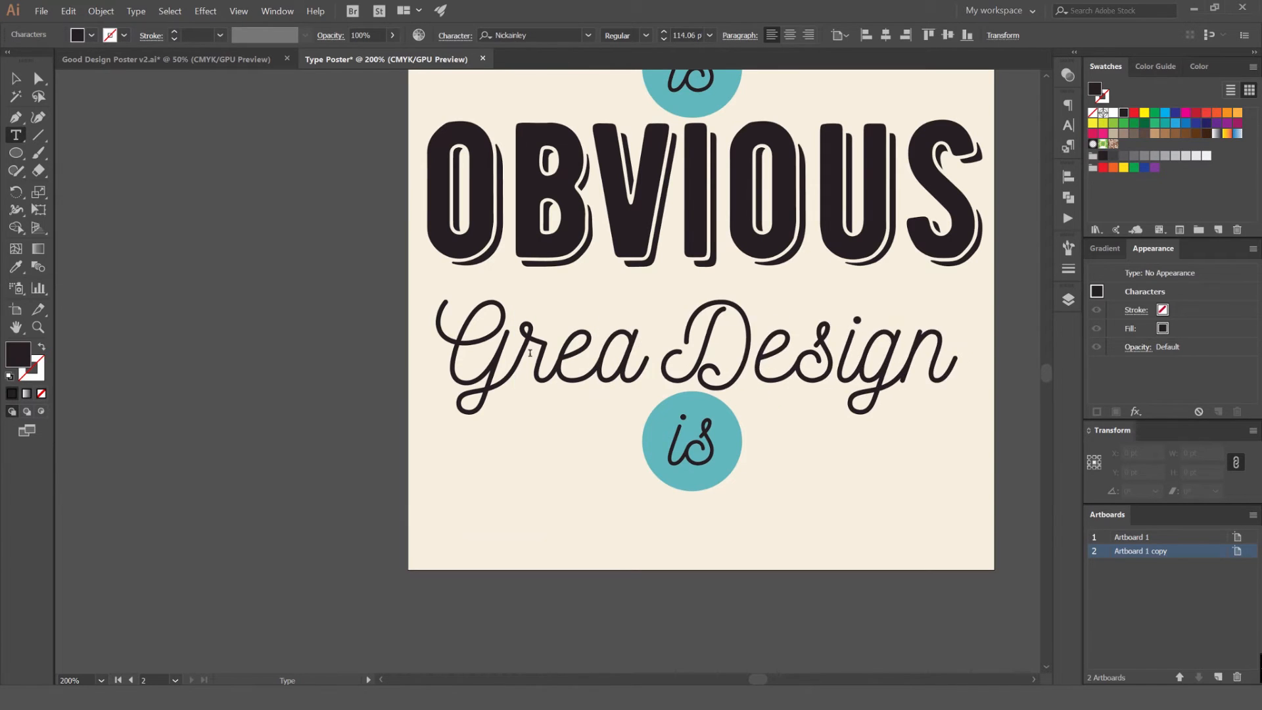
click(16, 79)
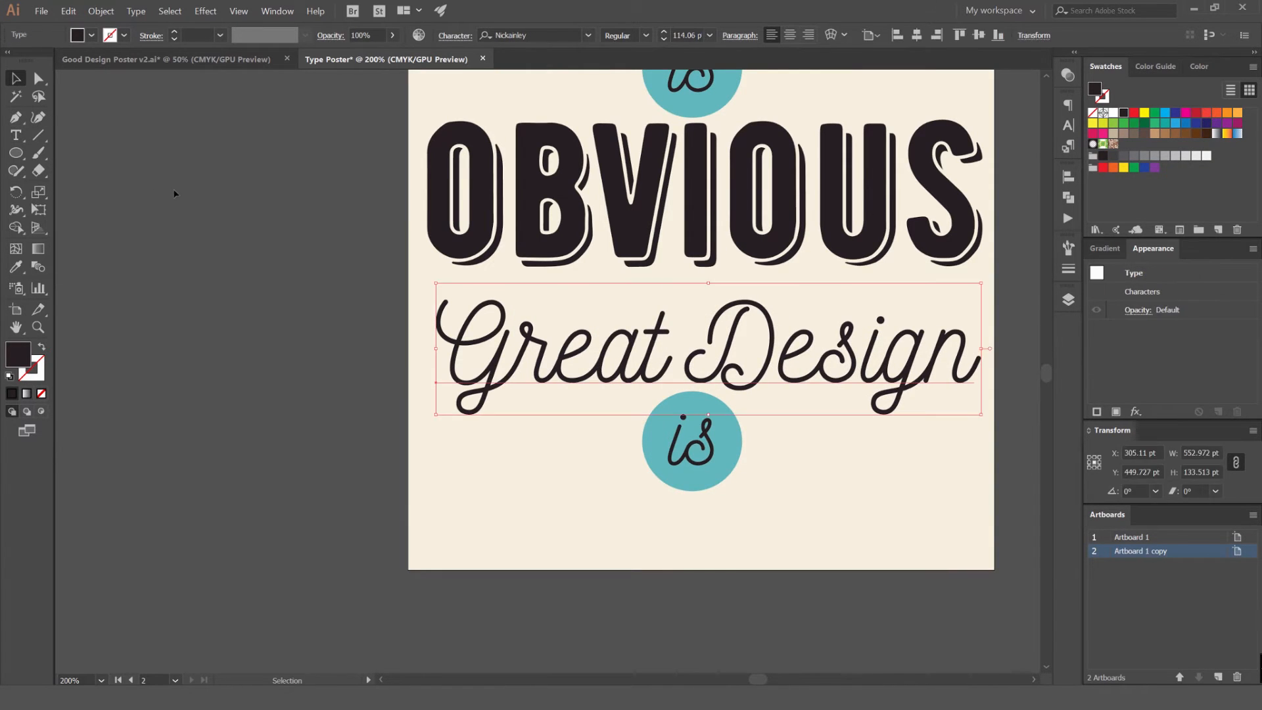
click(175, 193)
Nudge the "Great Design" line and its "is" badge up together by about 13 pt, closer to "OBVIOUS"
drag(368, 282, 221, 201)
drag(968, 293, 400, 443)
key(shift+Up)
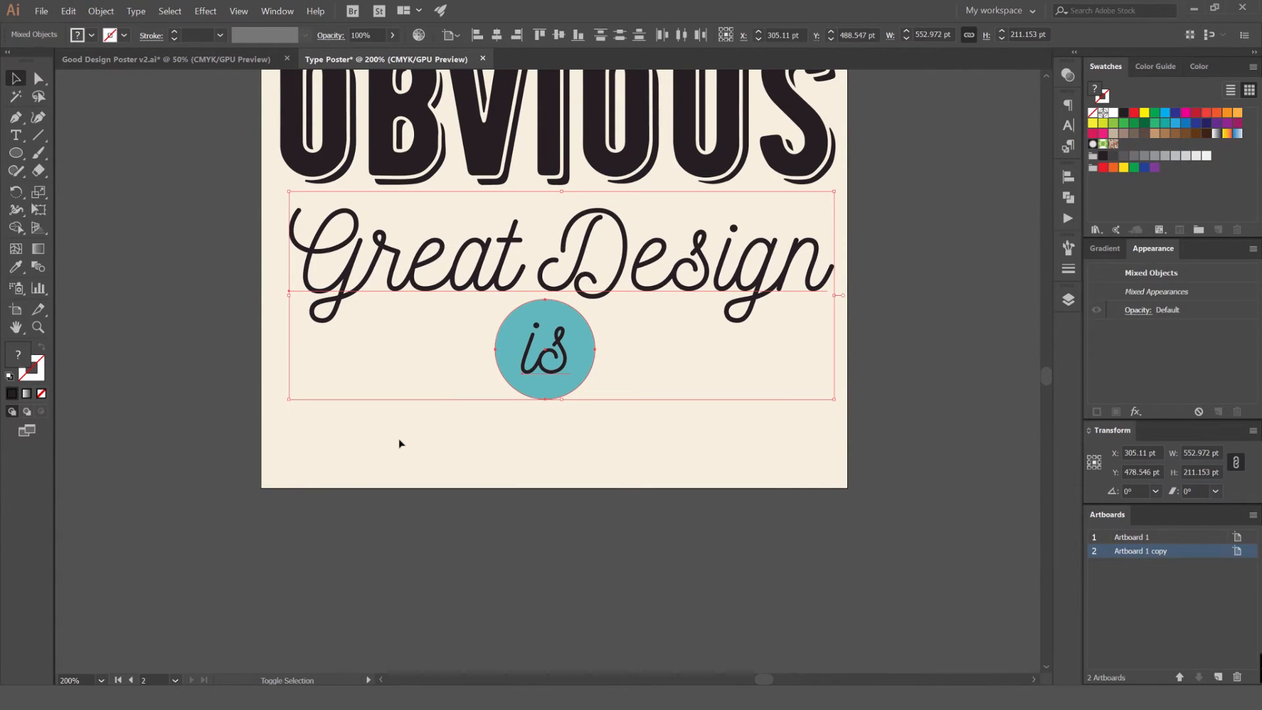
key(Up)
key(Up)
key(Up)
key(Up)
key(Up)
click(566, 483)
Add a new point text object with the "LOREM IPSUM" placeholder near the artboard's lower edge
scroll(620, 445, down, 2)
scroll(645, 424, up, 1)
drag(663, 342, 664, 294)
scroll(657, 338, down, 1)
scroll(583, 281, up, 1)
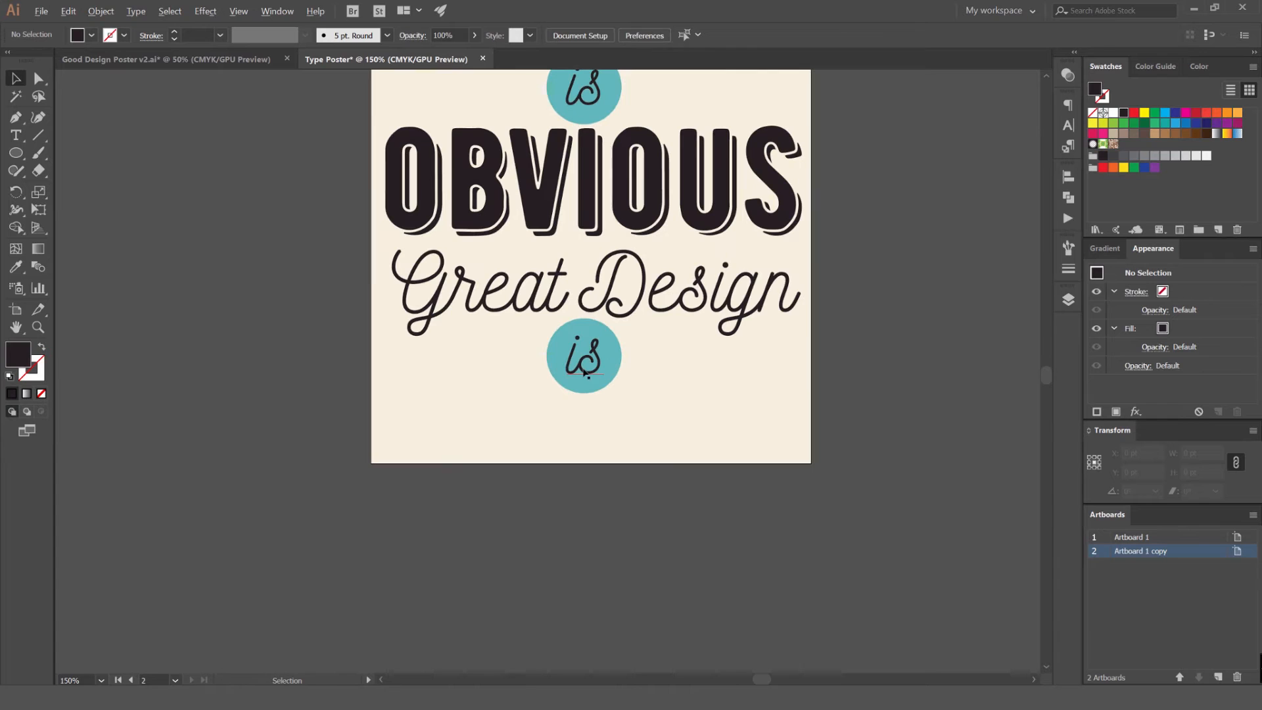
key(t)
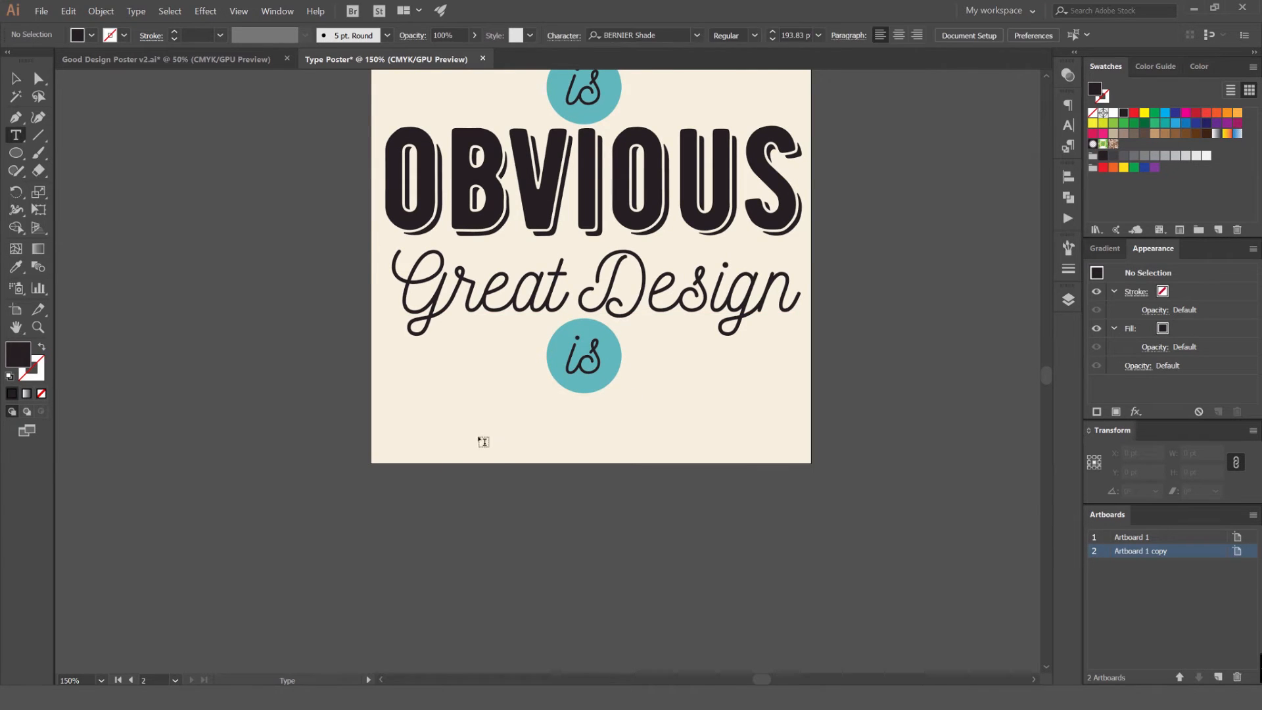
click(479, 437)
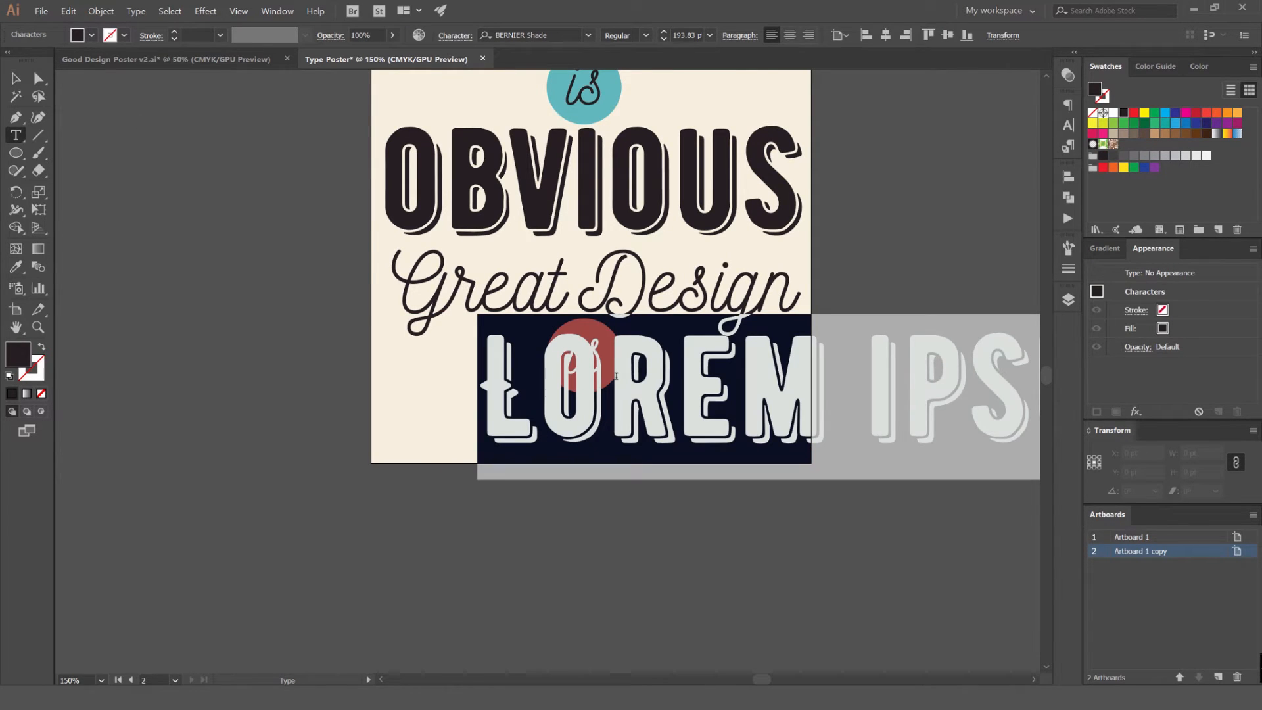
key(Escape)
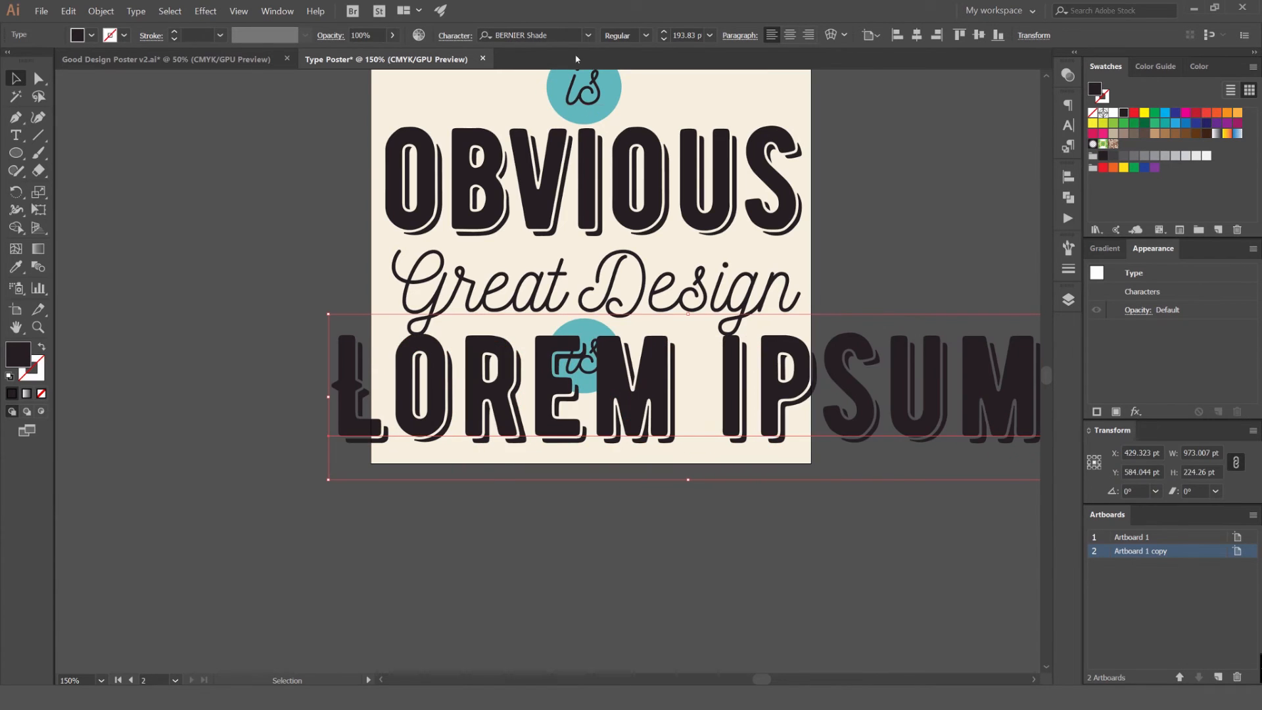
Try the BERNIER Distressed font on the placeholder text
click(585, 35)
text(BERNIER r)
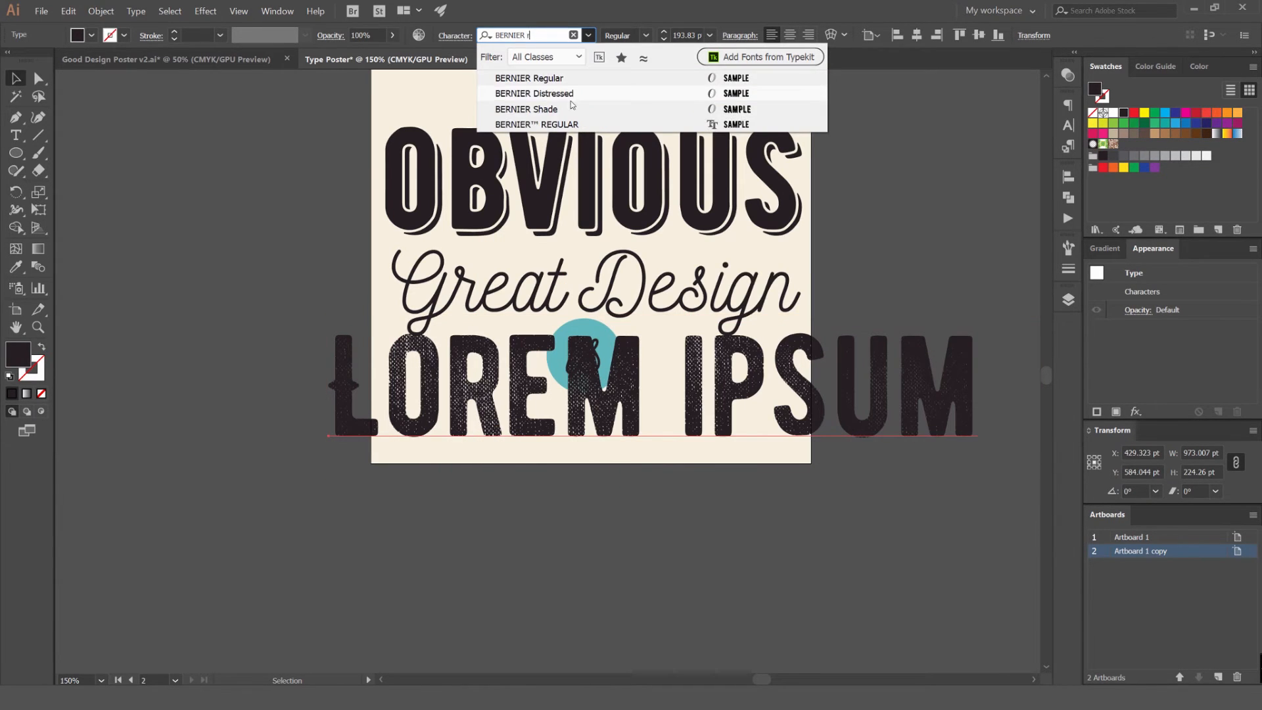
click(570, 98)
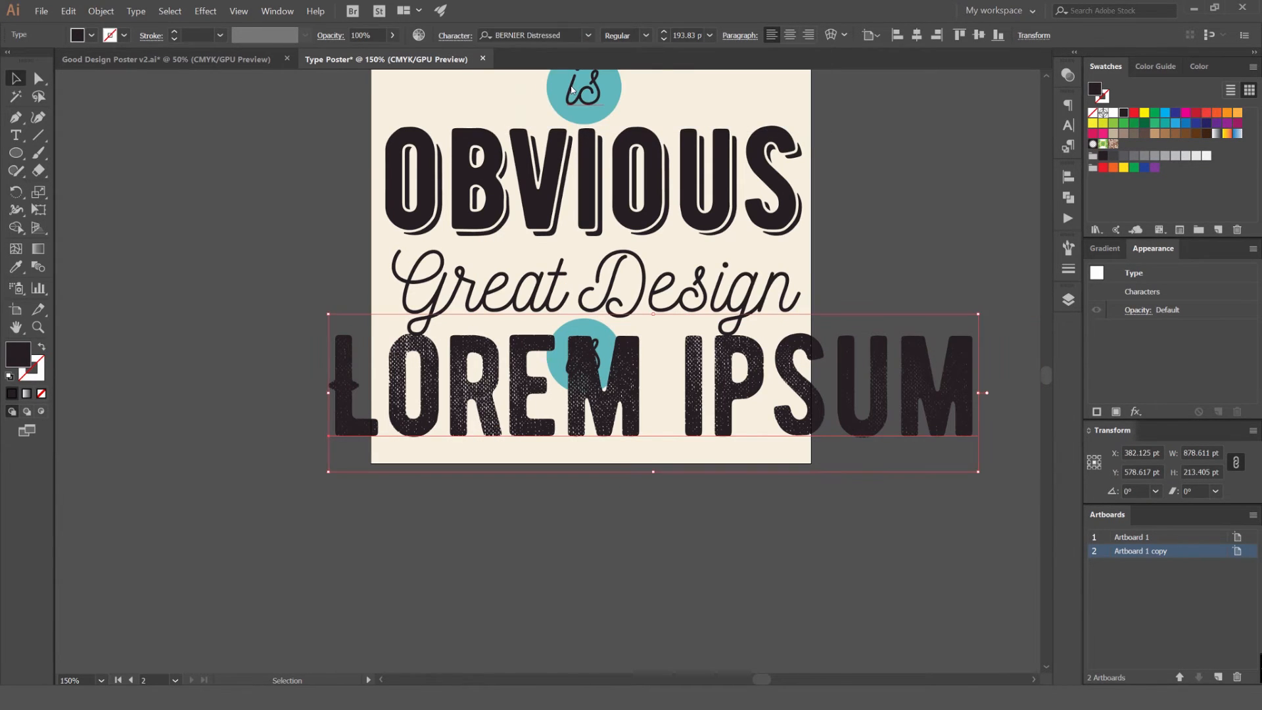
Set the placeholder text's font to BERNIER Regular and move it about 220 pt down, below the artboard
click(589, 35)
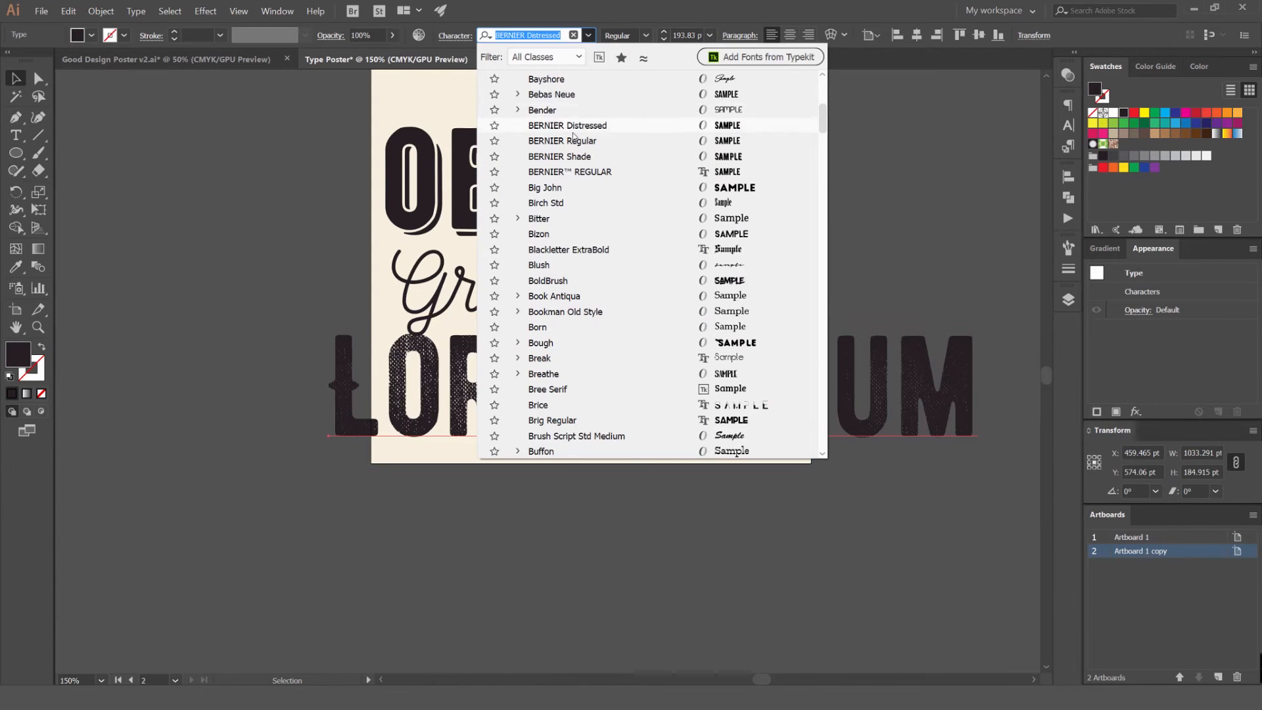
click(569, 140)
drag(581, 464, 616, 350)
drag(617, 299, 620, 462)
Examine the decorative spurs on the placeholder text's first letter up close
scroll(321, 451, up, 2)
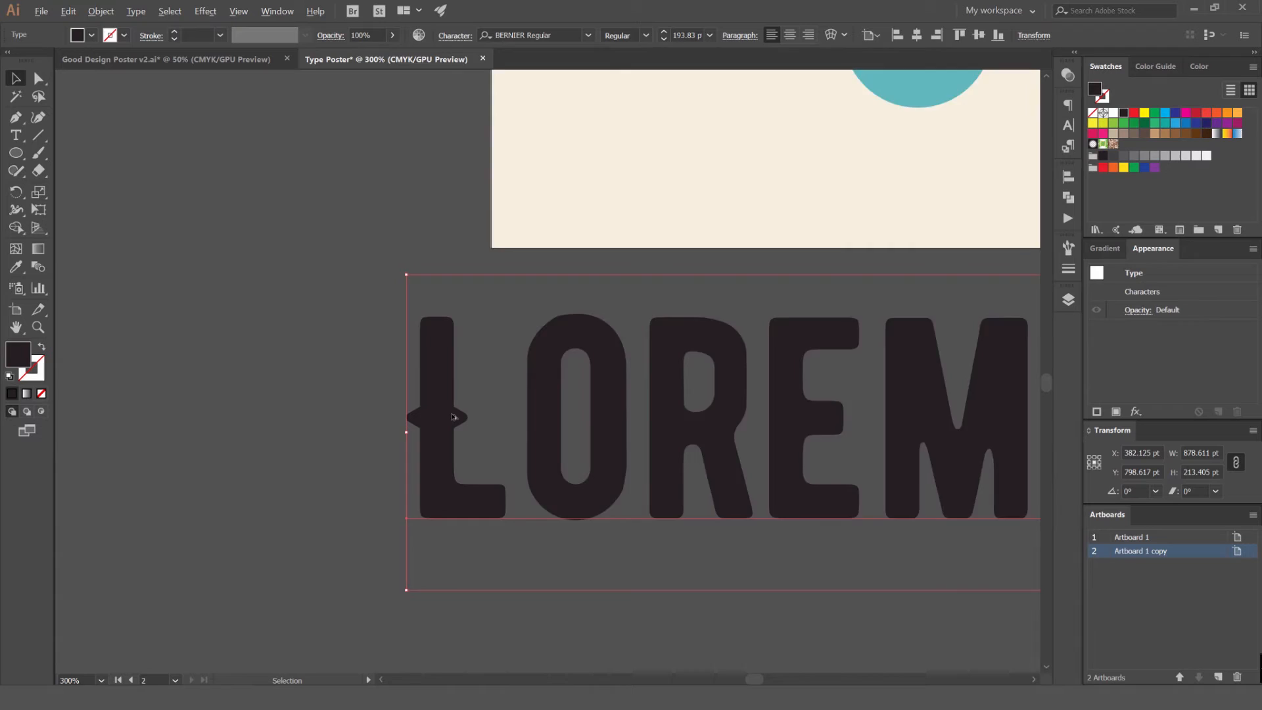
scroll(453, 415, up, 2)
scroll(473, 422, down, 2)
drag(503, 418, 386, 385)
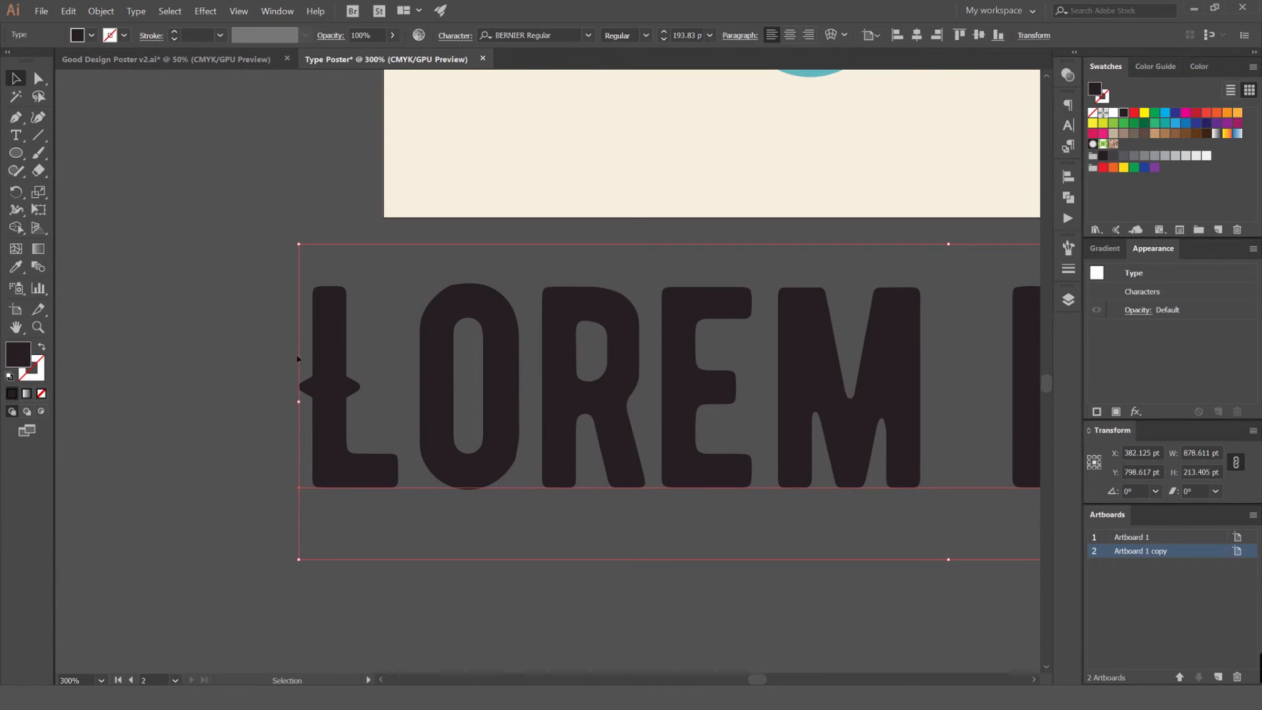
drag(516, 296, 457, 302)
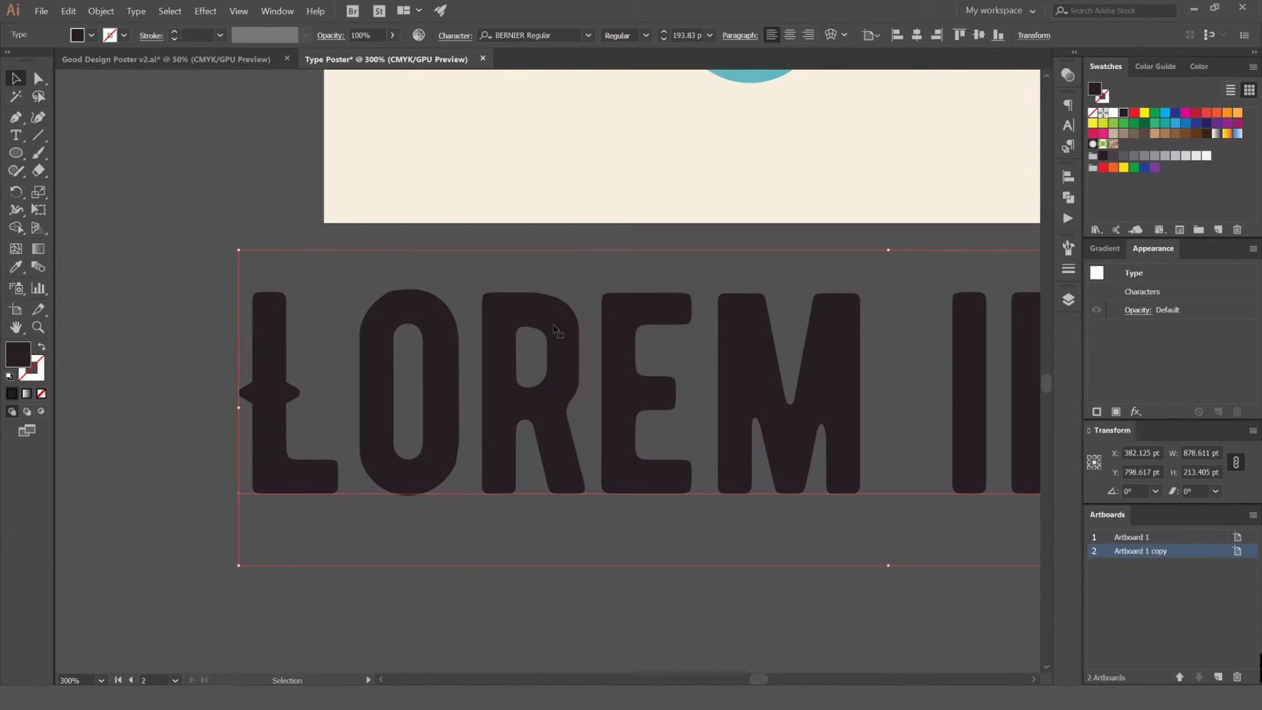
scroll(283, 391, up, 3)
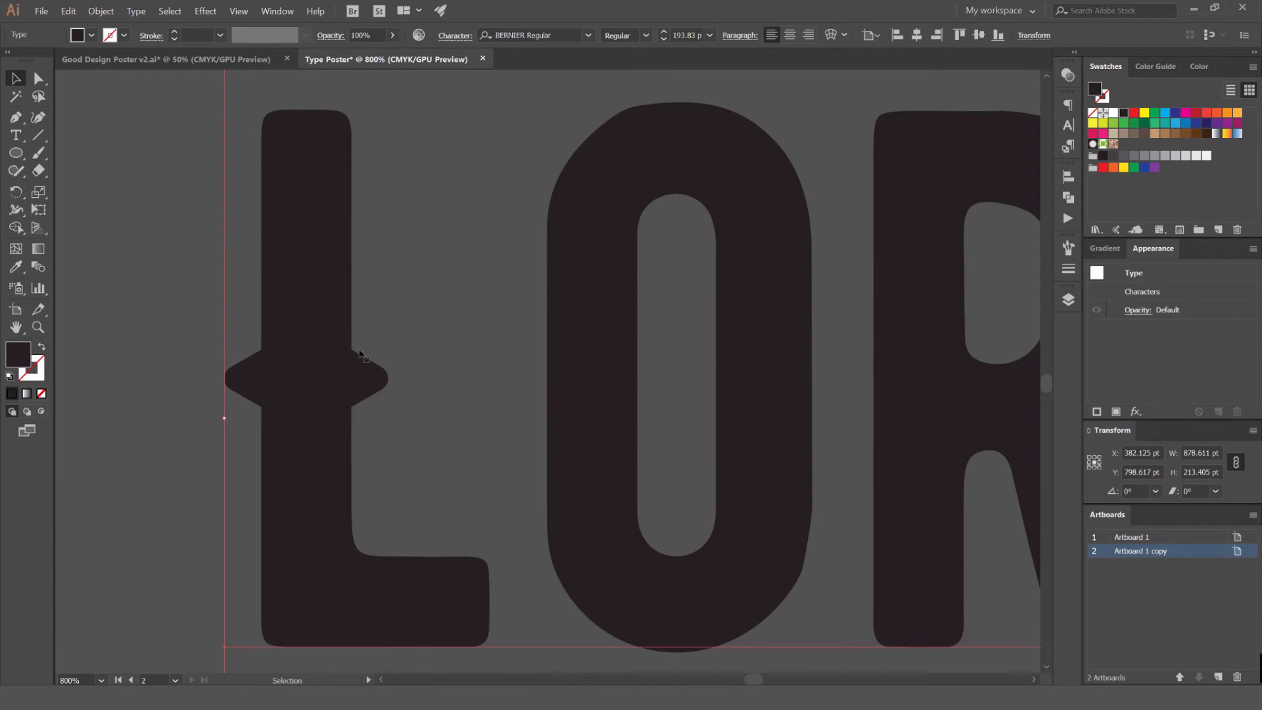
scroll(385, 375, down, 5)
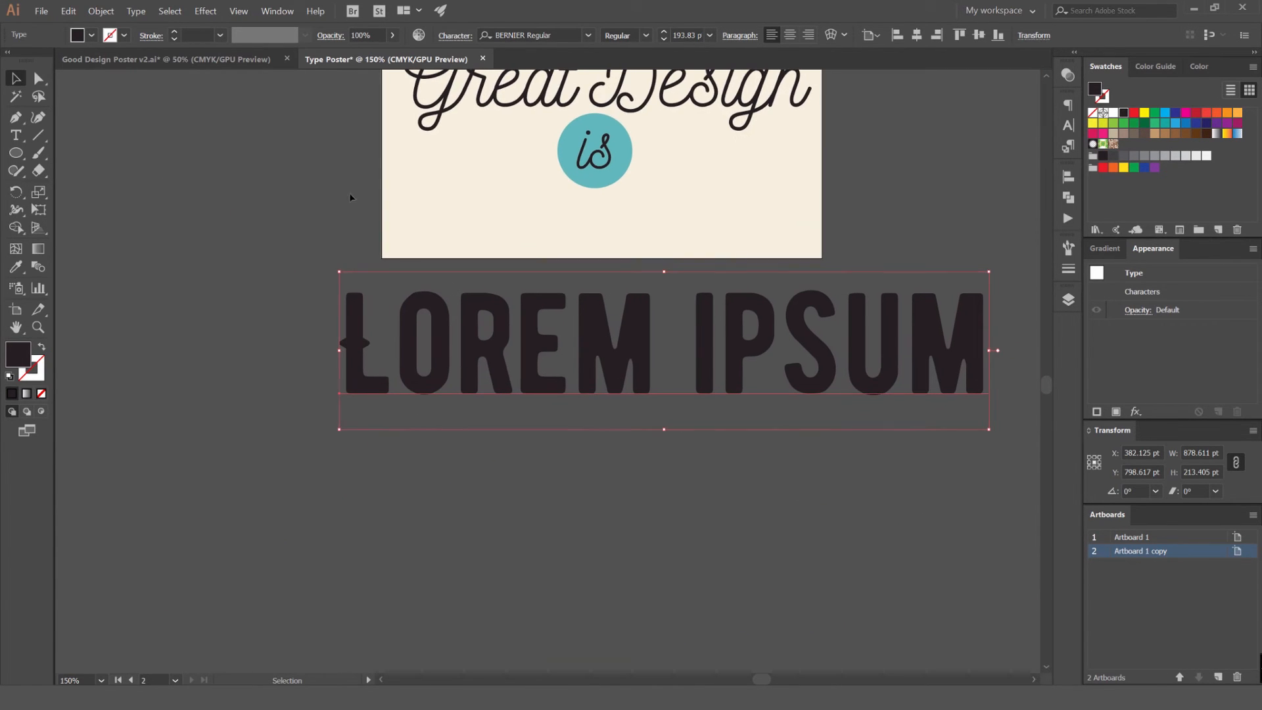
Convert the placeholder text to lowercase
click(136, 11)
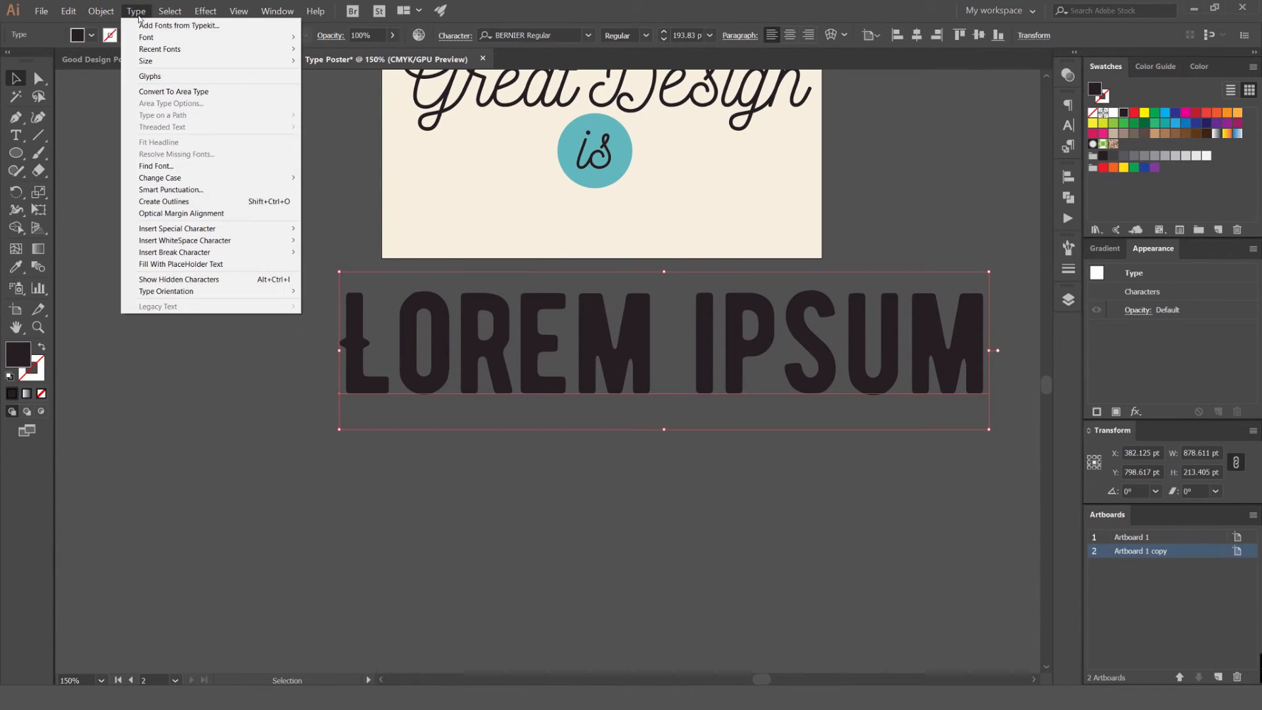
mouse_move(169, 184)
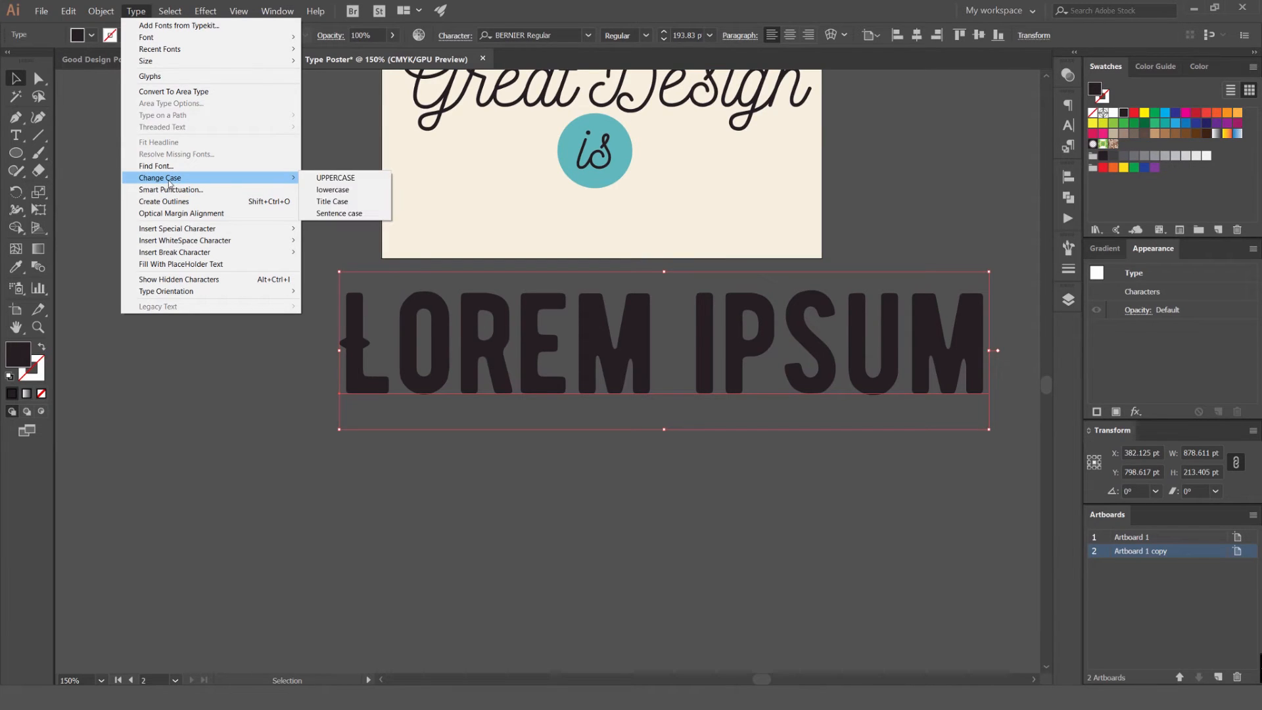
click(341, 182)
click(442, 245)
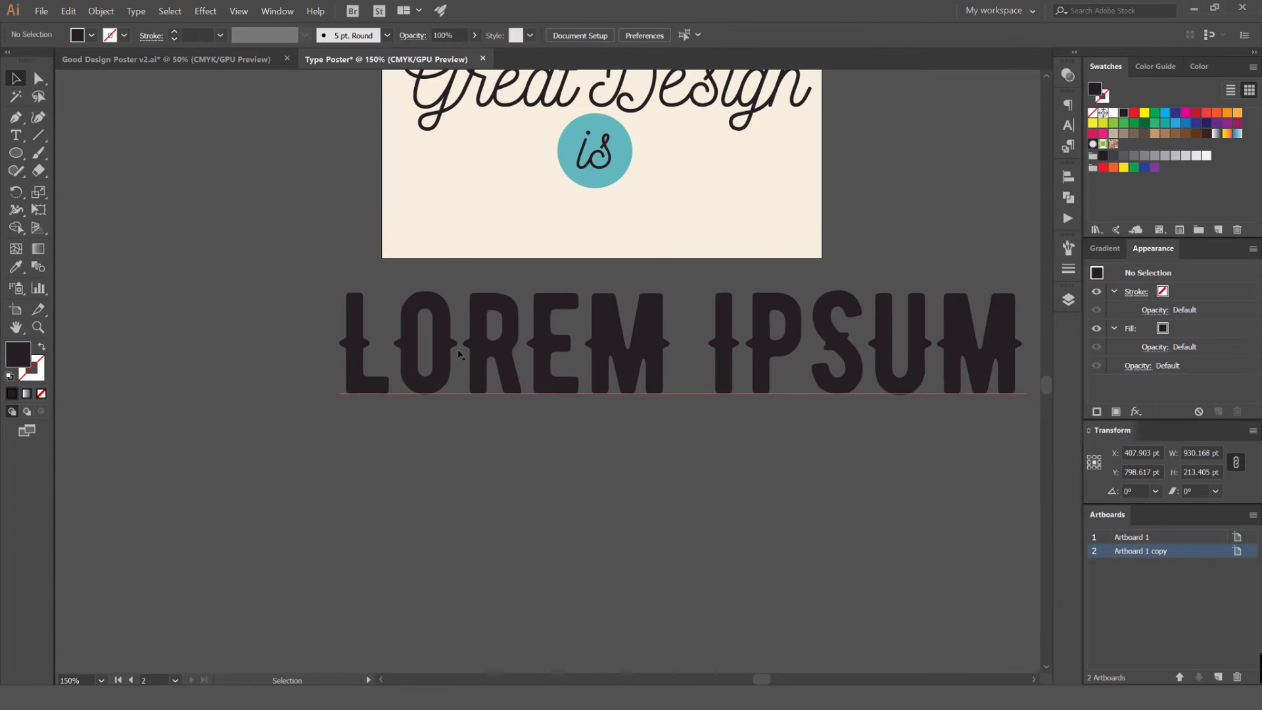
Move the placeholder text about 110 pt up and 48 pt to the left, over the artboard's lower edge
scroll(645, 329, down, 2)
drag(647, 338, 631, 300)
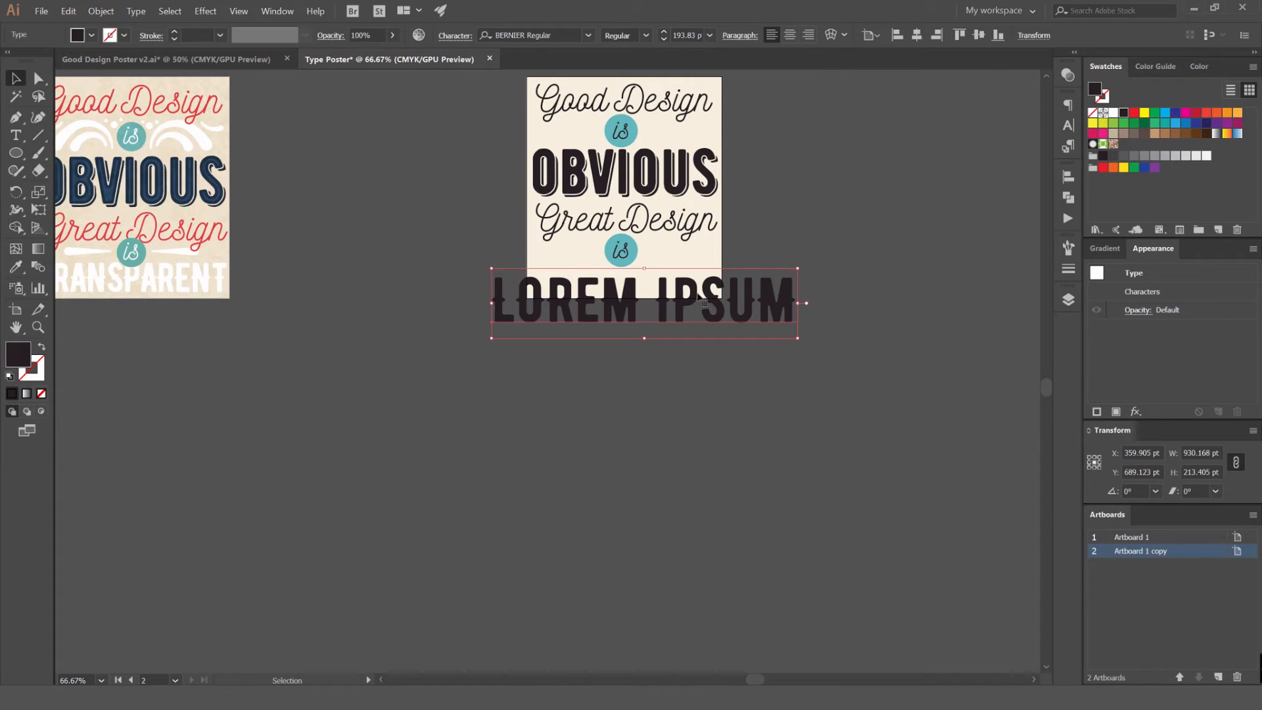
scroll(642, 300, up, 5)
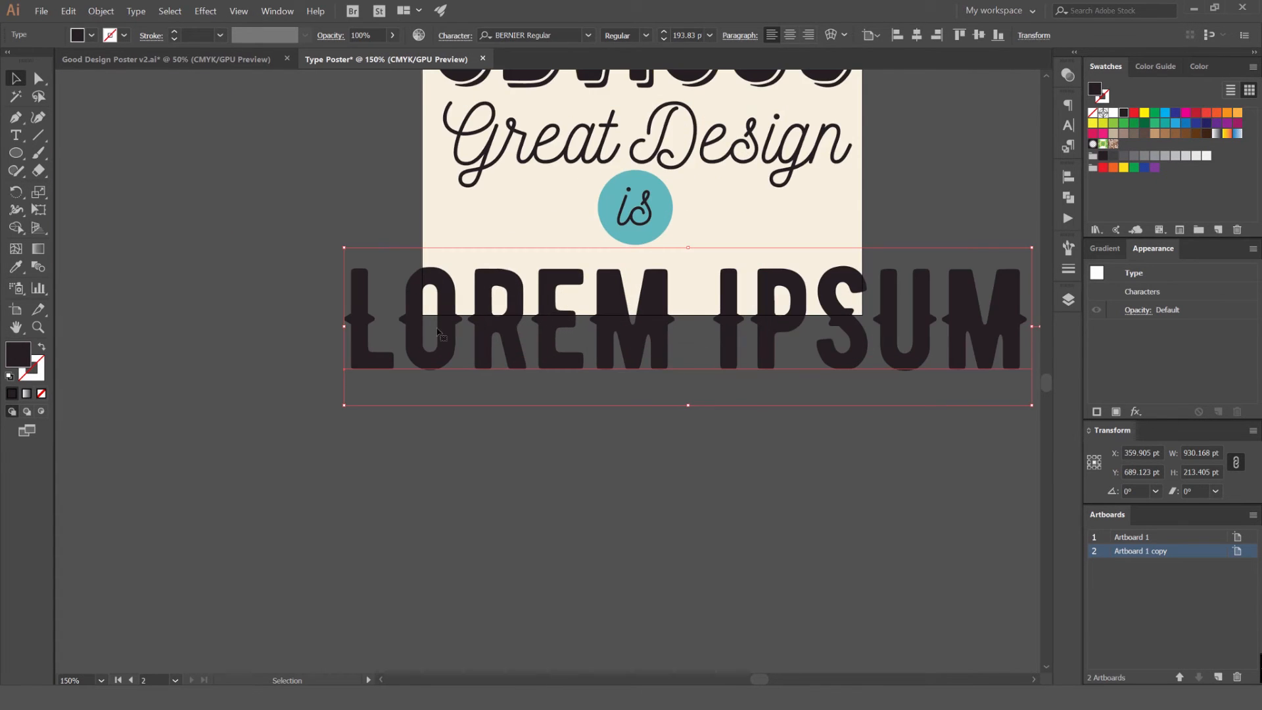
scroll(500, 306, up, 3)
scroll(489, 284, down, 5)
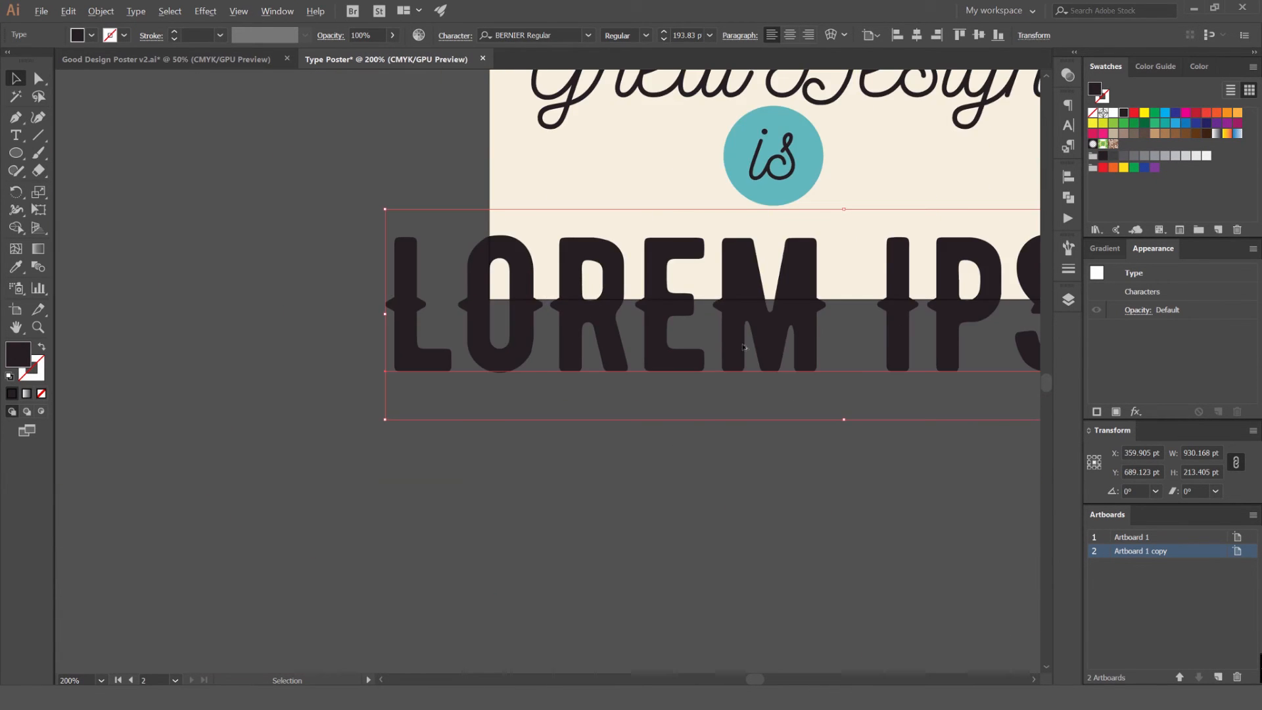
Replace the placeholder wording with TRANSPARENT
double_click(530, 326)
key(ctrl+a)
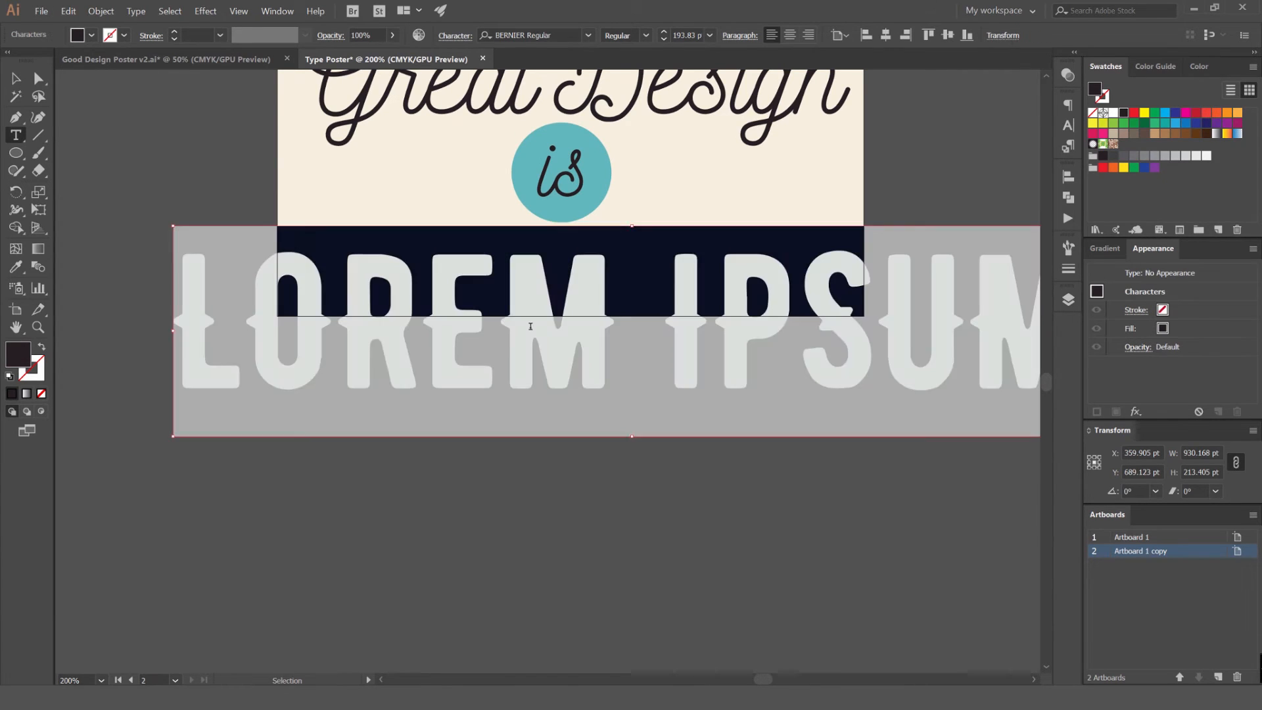
text(TRANSPARENT)
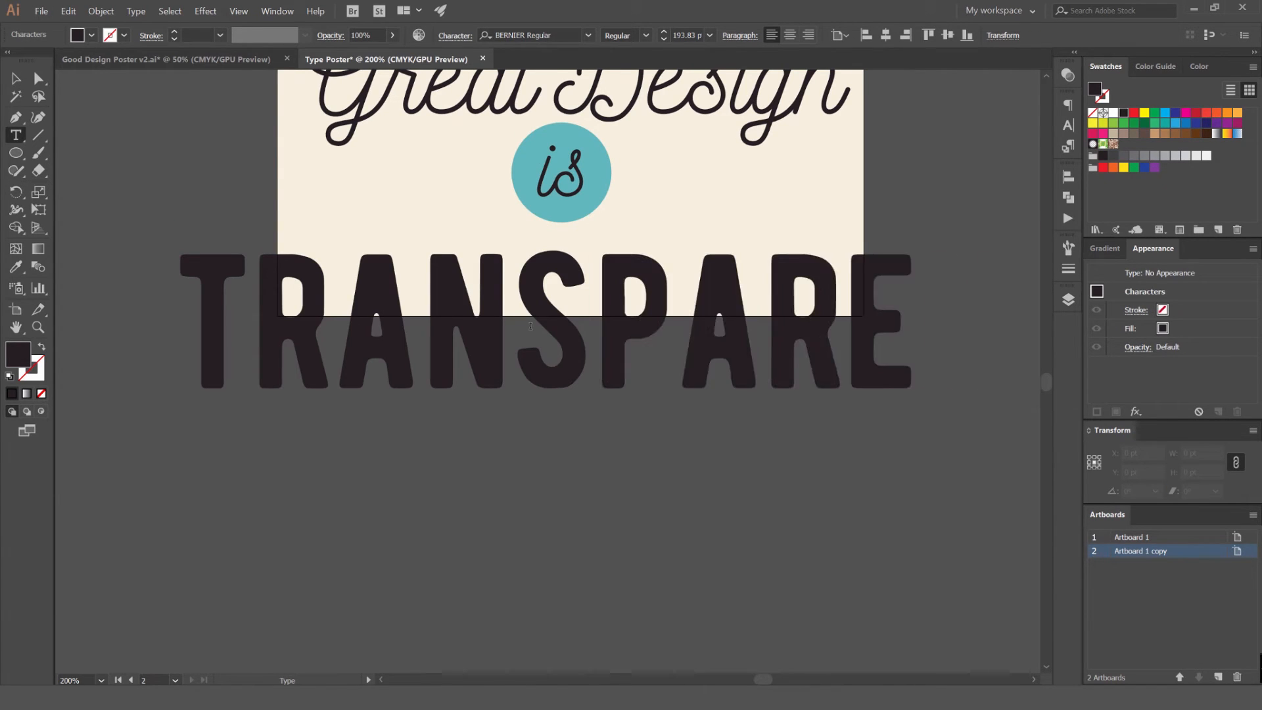
key(Escape)
Scale the TRANSPARENT text down to about 489 pt wide and move it under the lower teal badge
key(ctrl+minus)
drag(883, 224, 717, 232)
drag(600, 308, 553, 248)
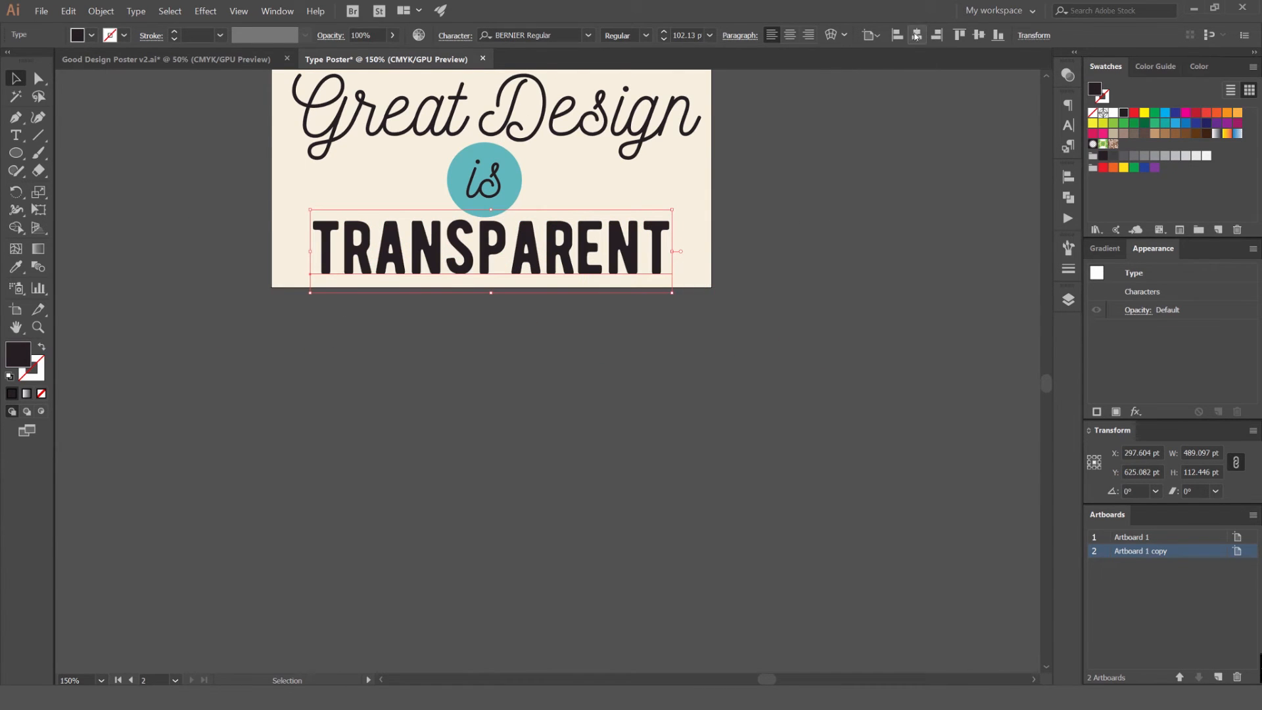
Enlarge the TRANSPARENT text to a font size of 126.13 pt and center it horizontally on the artboard
key(ctrl+plus)
key(ctrl+shift+period)
key(ctrl+shift+period)
key(ctrl+shift+period)
key(ctrl+shift+period)
key(ctrl+shift+period)
key(ctrl+shift+period)
key(ctrl+shift+period)
key(ctrl+shift+period)
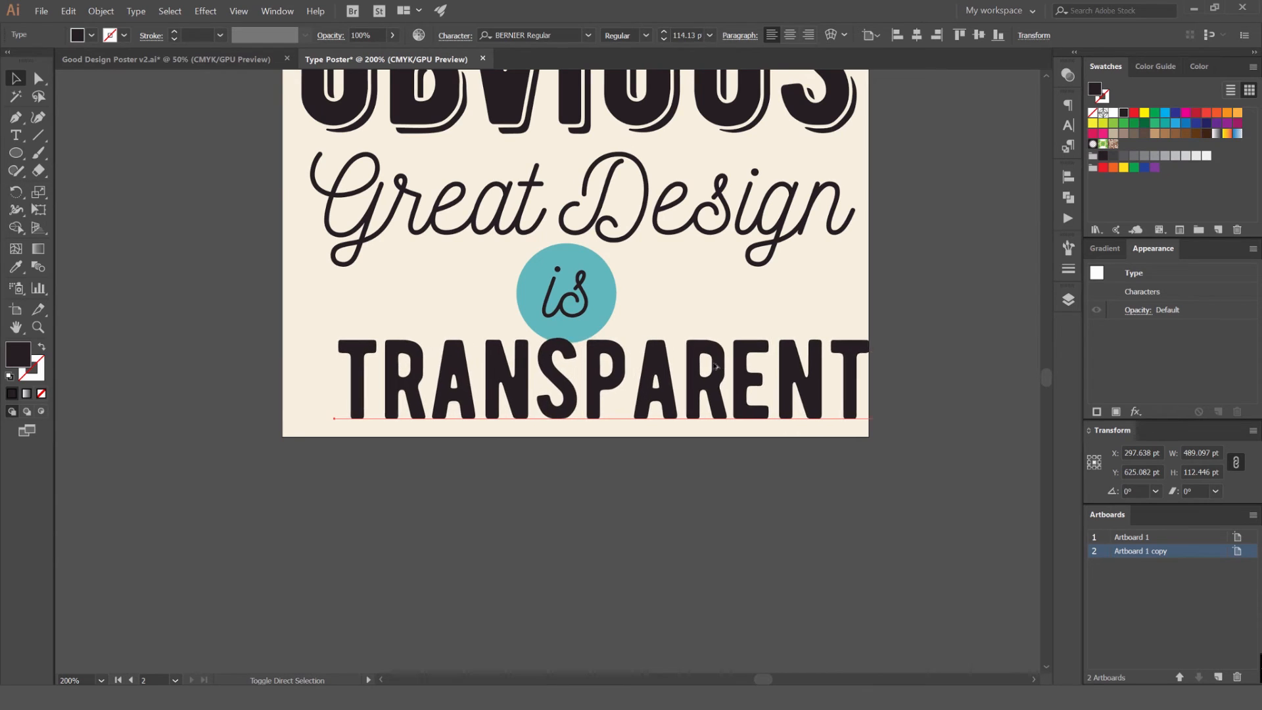
key(ctrl+shift+period)
key(ctrl+shift+period)
key(ctrl+shift+period)
key(ctrl+shift+period)
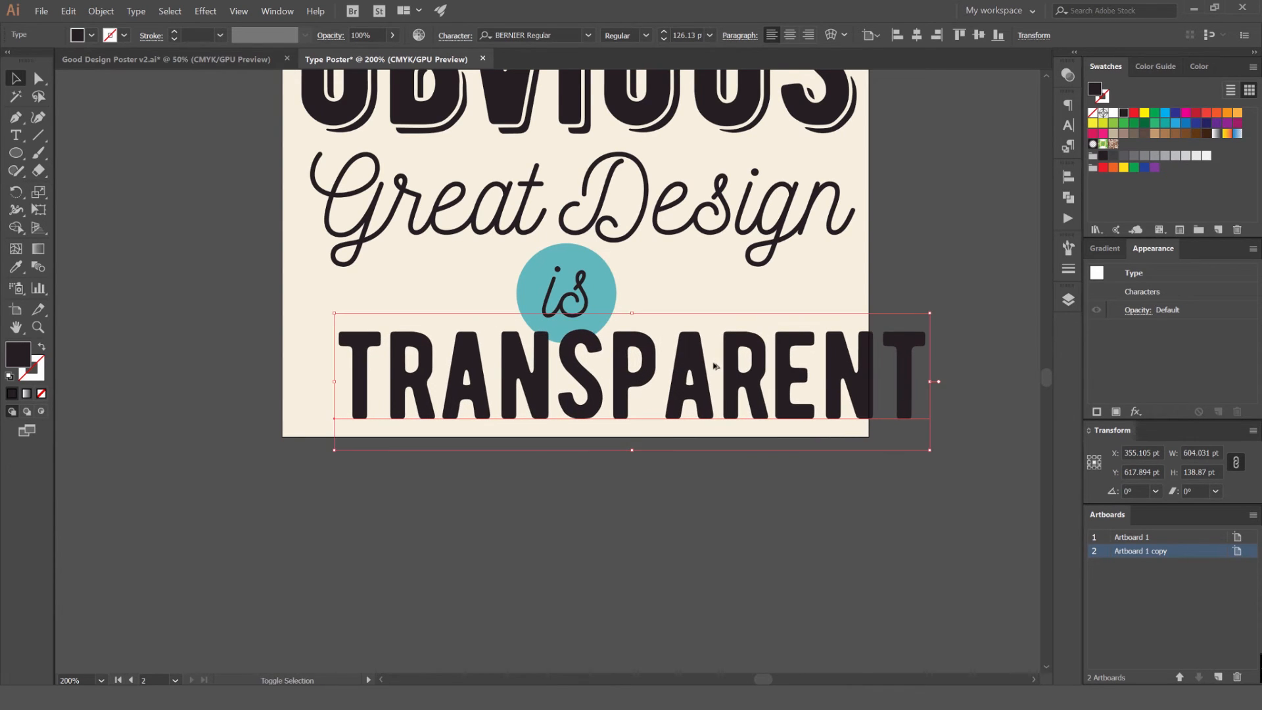
key(shift+Left)
key(shift+Left)
key(shift+Left)
key(shift+Left)
key(shift+Left)
click(917, 36)
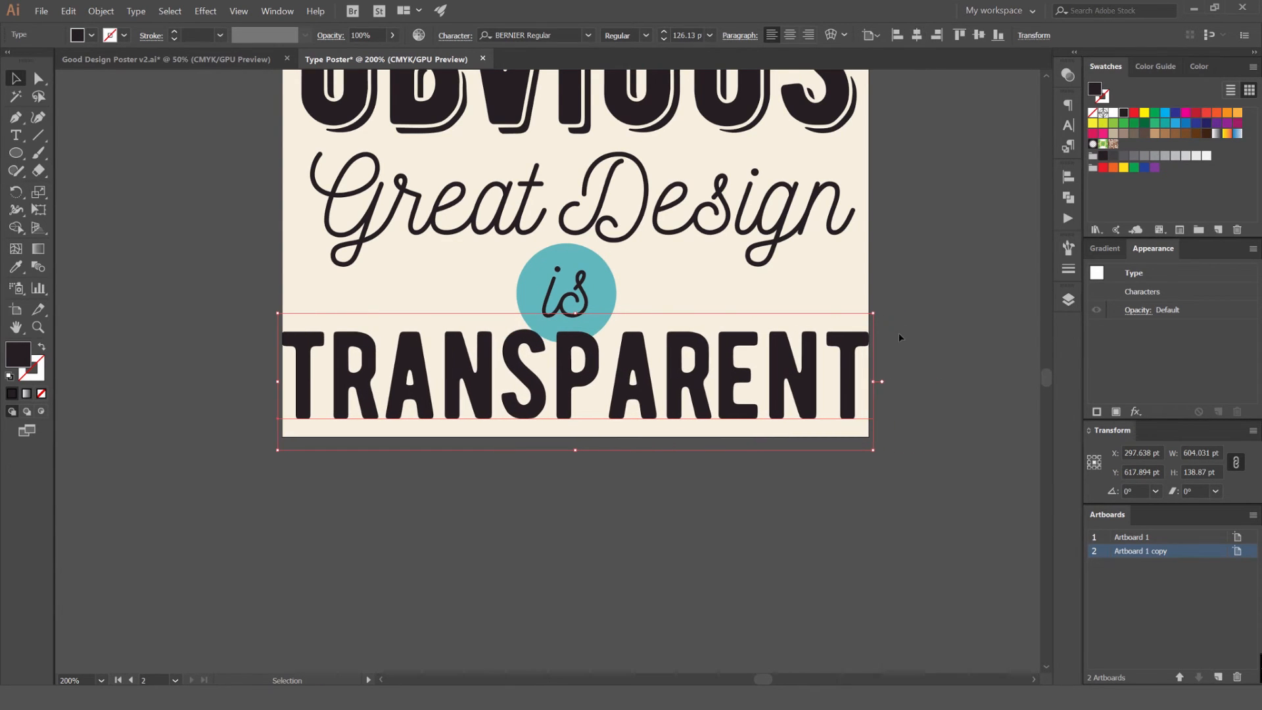
Tighten the TRANSPARENT text's tracking until it is about 576 pt wide and recenter it horizontally on the artboard
key(alt+Left)
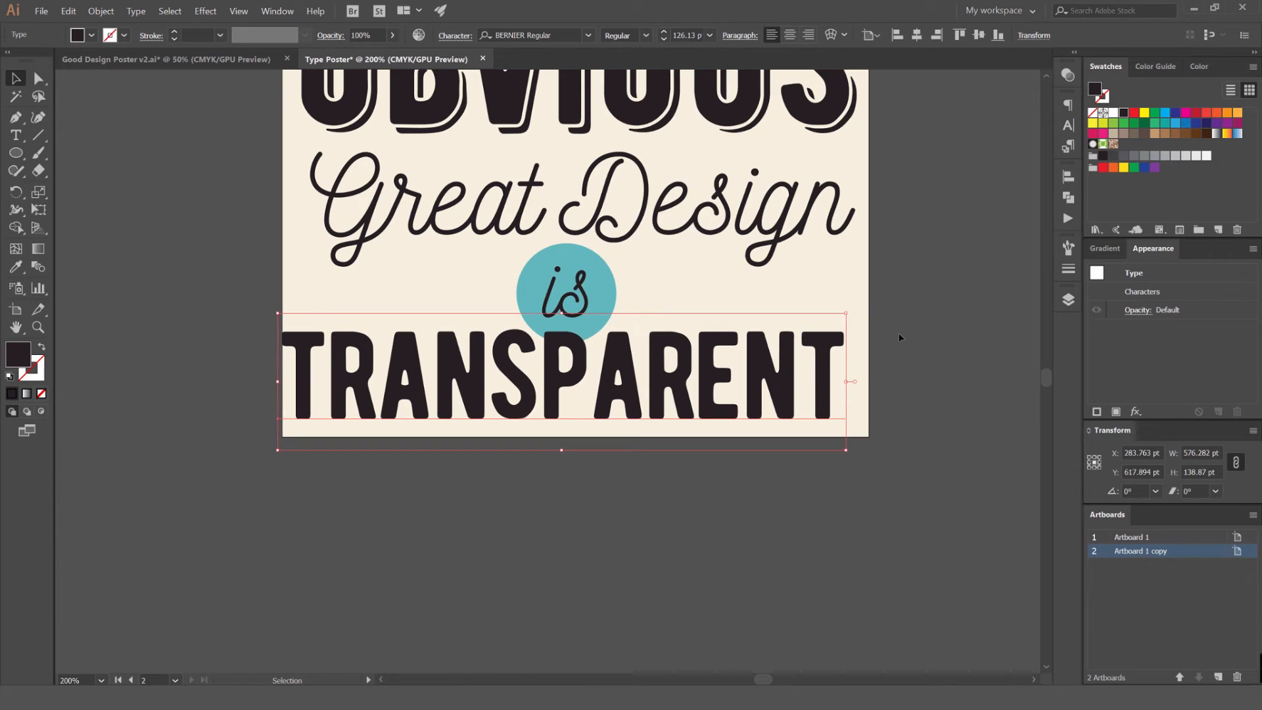
click(917, 39)
click(941, 274)
scroll(929, 280, down, 1)
scroll(919, 275, down, 1)
drag(888, 282, 812, 332)
scroll(814, 326, up, 4)
click(689, 418)
drag(640, 418, 831, 374)
click(708, 289)
scroll(712, 281, down, 3)
scroll(714, 257, up, 2)
drag(732, 225, 597, 296)
key(ctrl+z)
Compare the lettering layout on the second artboard with the finished colored poster on the first artboard
scroll(832, 314, down, 3)
drag(826, 317, 714, 372)
click(865, 366)
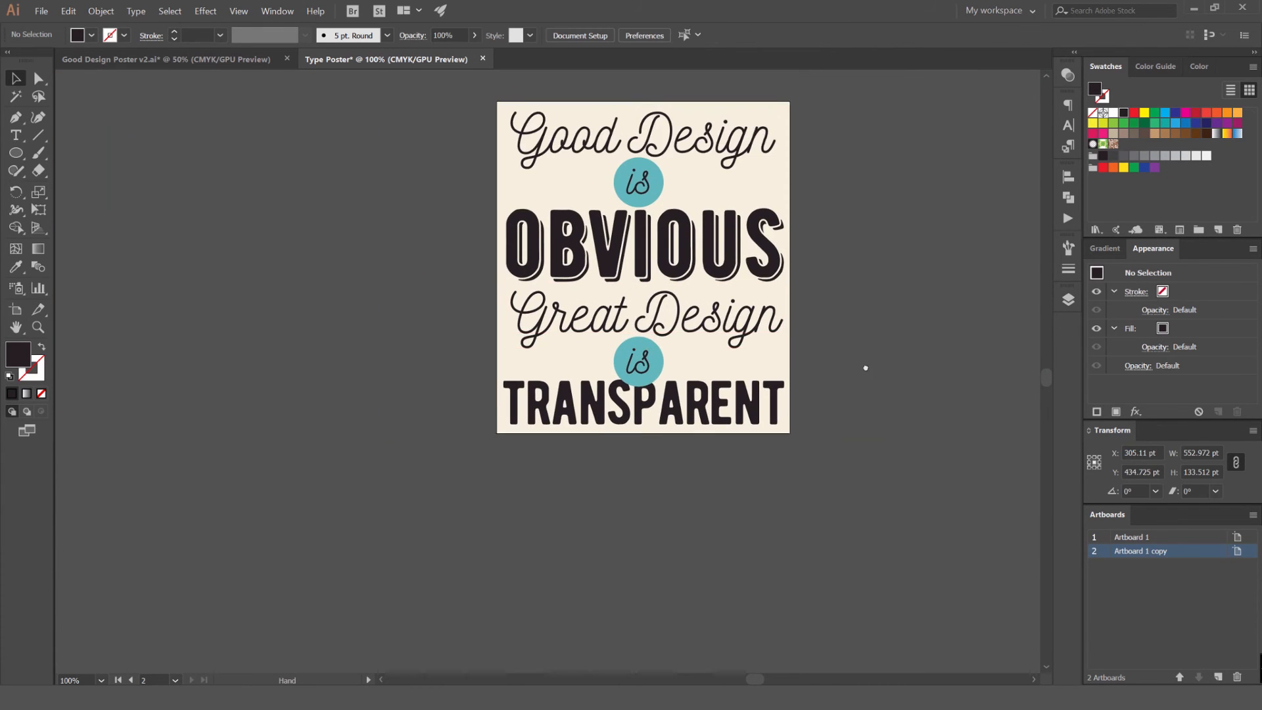
drag(910, 302, 846, 375)
scroll(846, 375, down, 1)
scroll(887, 281, up, 3)
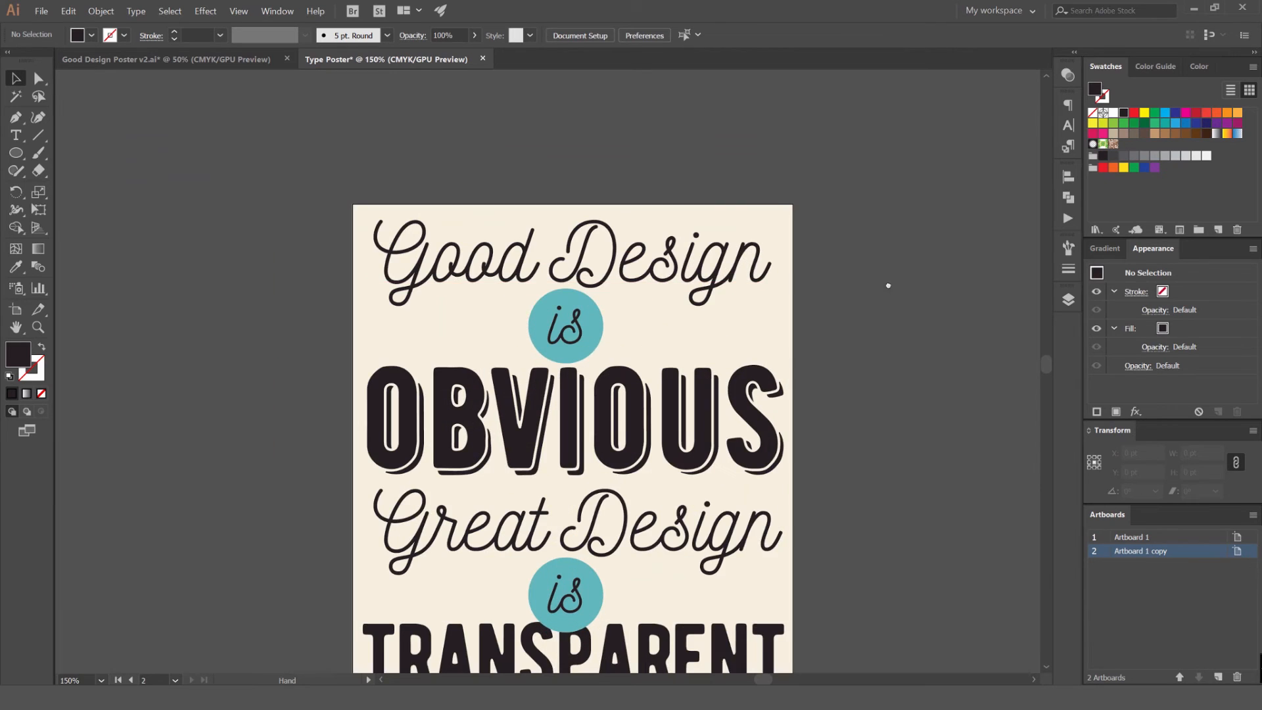
drag(629, 437, 610, 362)
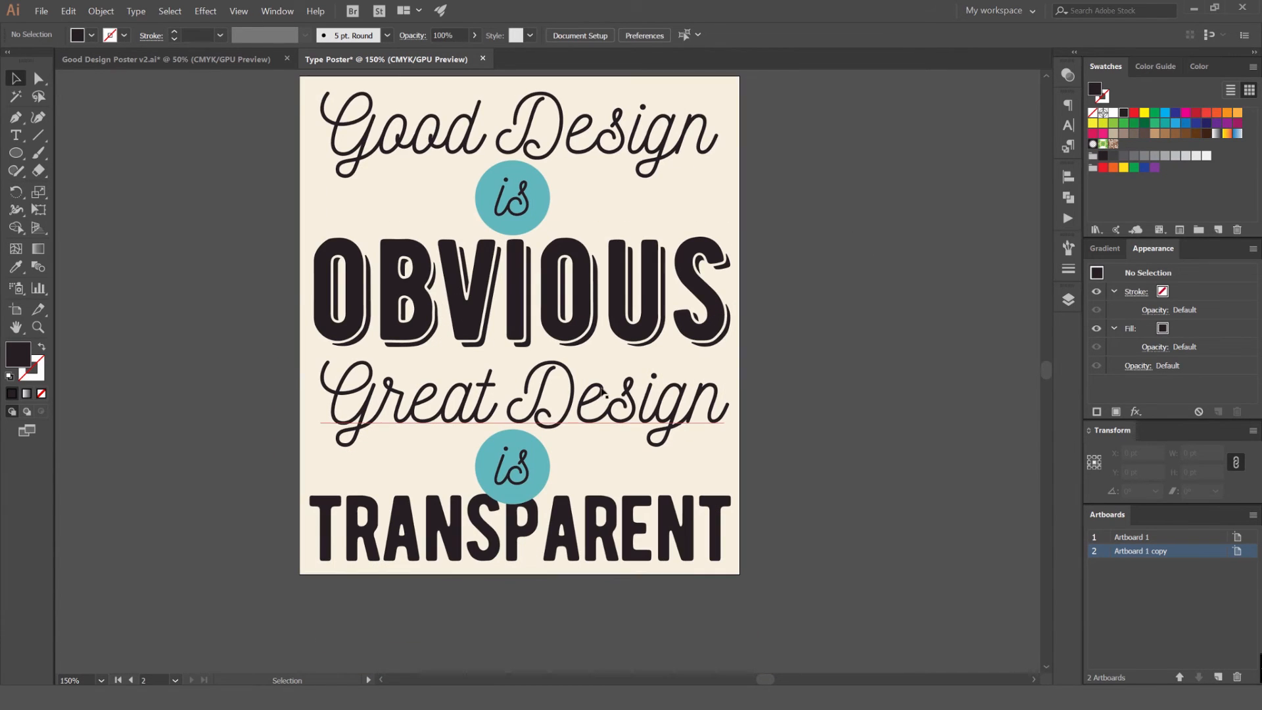
scroll(823, 309, down, 1)
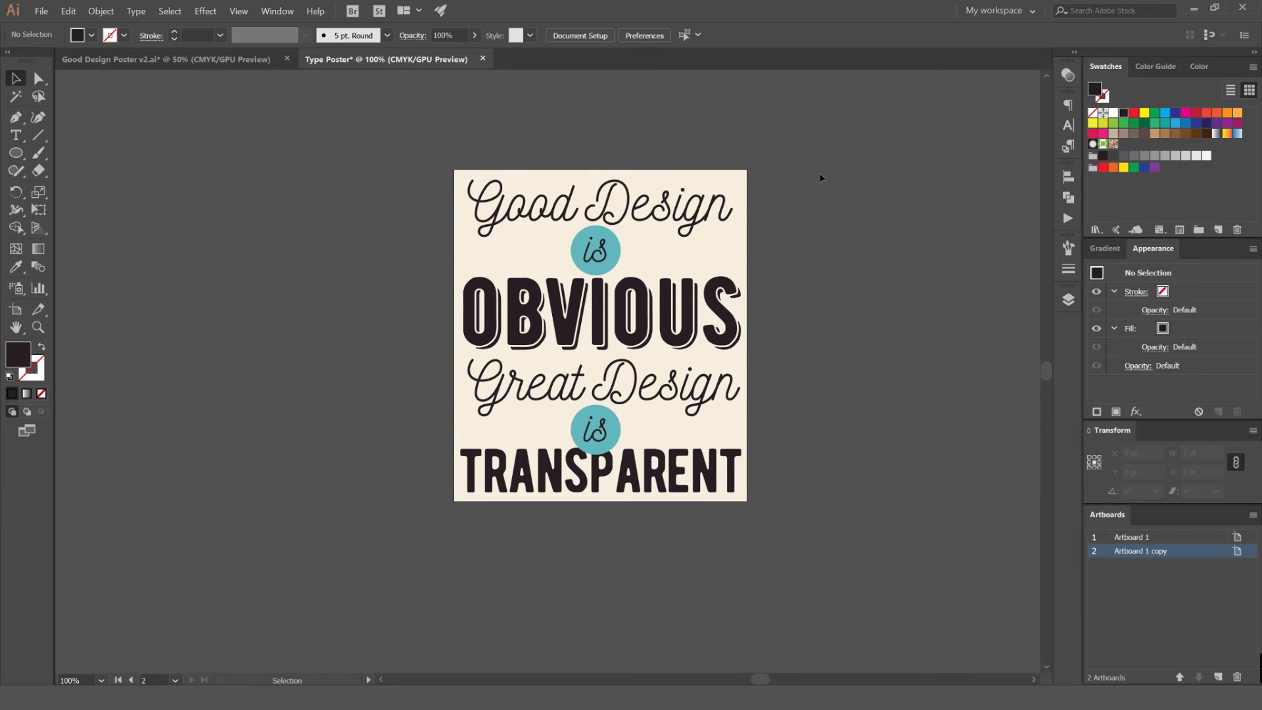
scroll(586, 230, up, 1)
drag(844, 178, 825, 160)
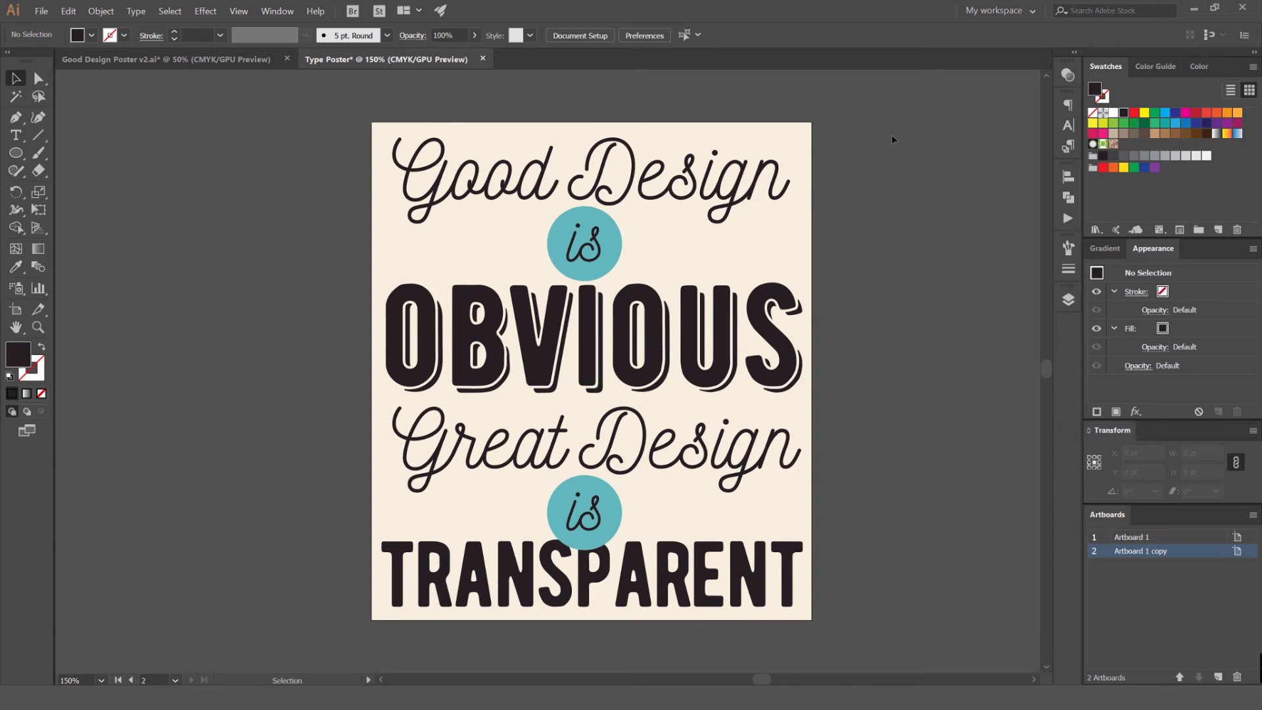
scroll(703, 179, down, 2)
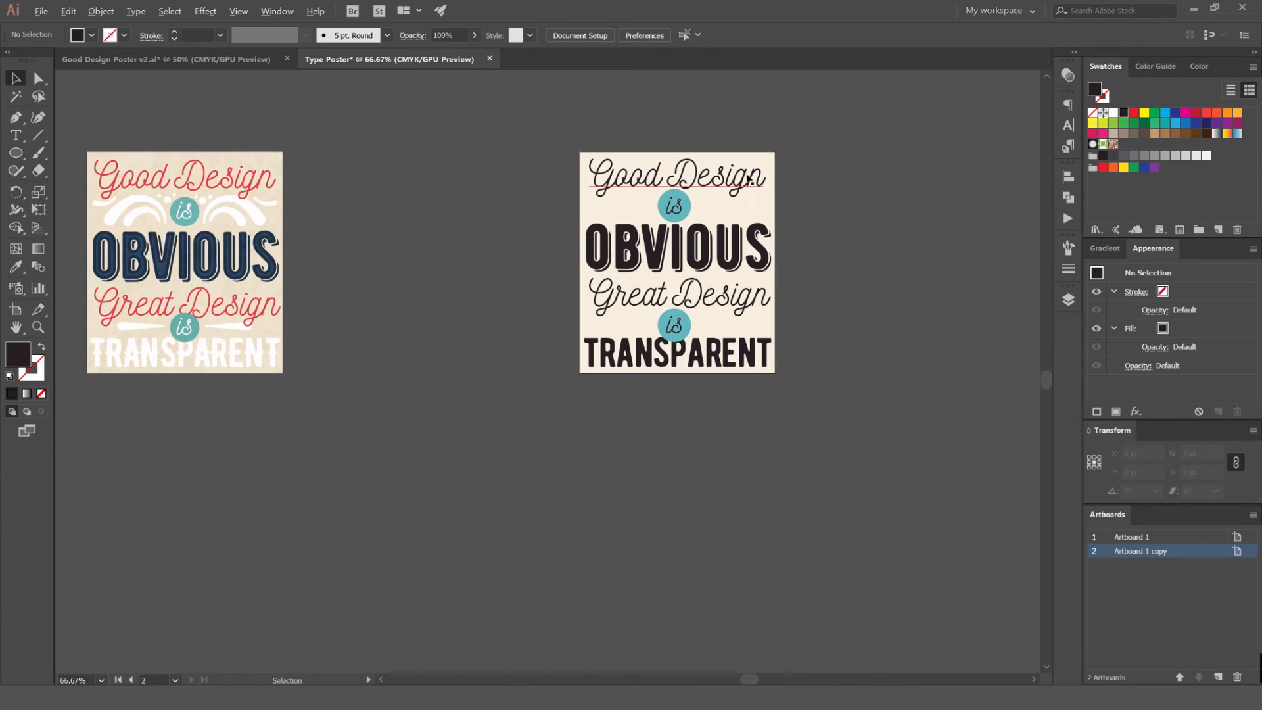
scroll(521, 161, left, 3)
scroll(428, 213, up, 1)
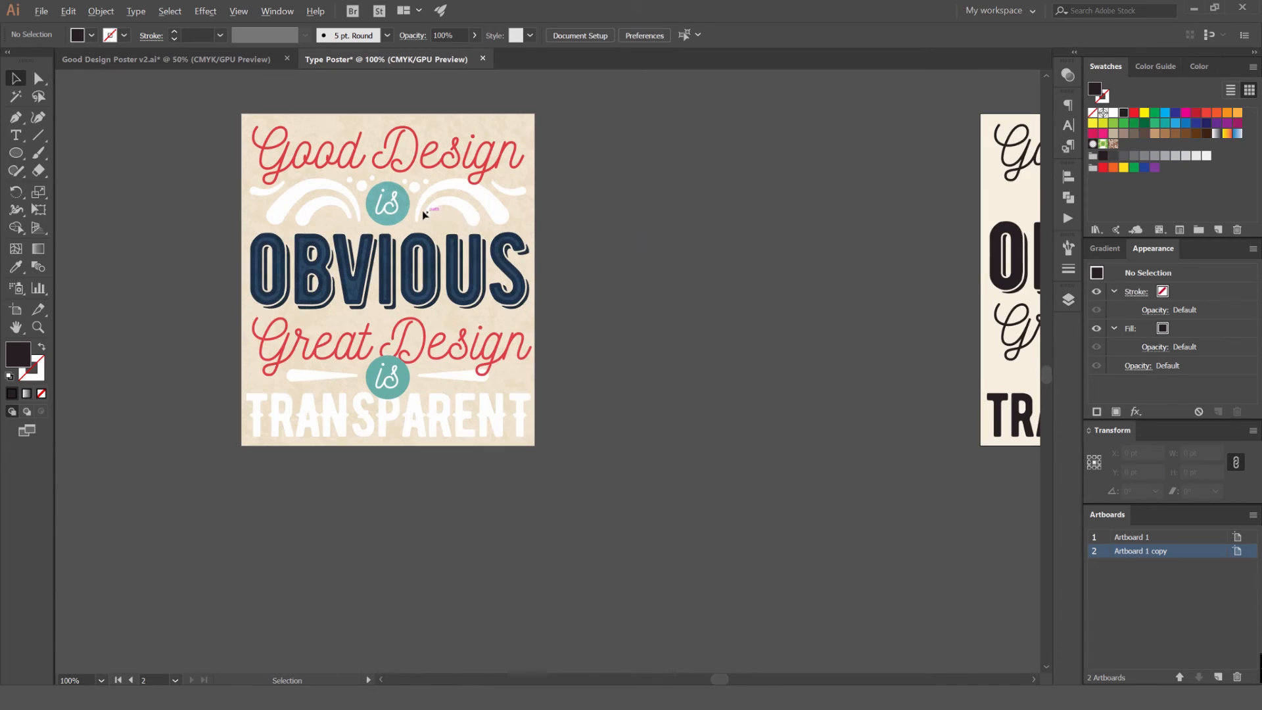
drag(690, 222, 609, 235)
drag(658, 202, 453, 194)
drag(984, 180, 833, 177)
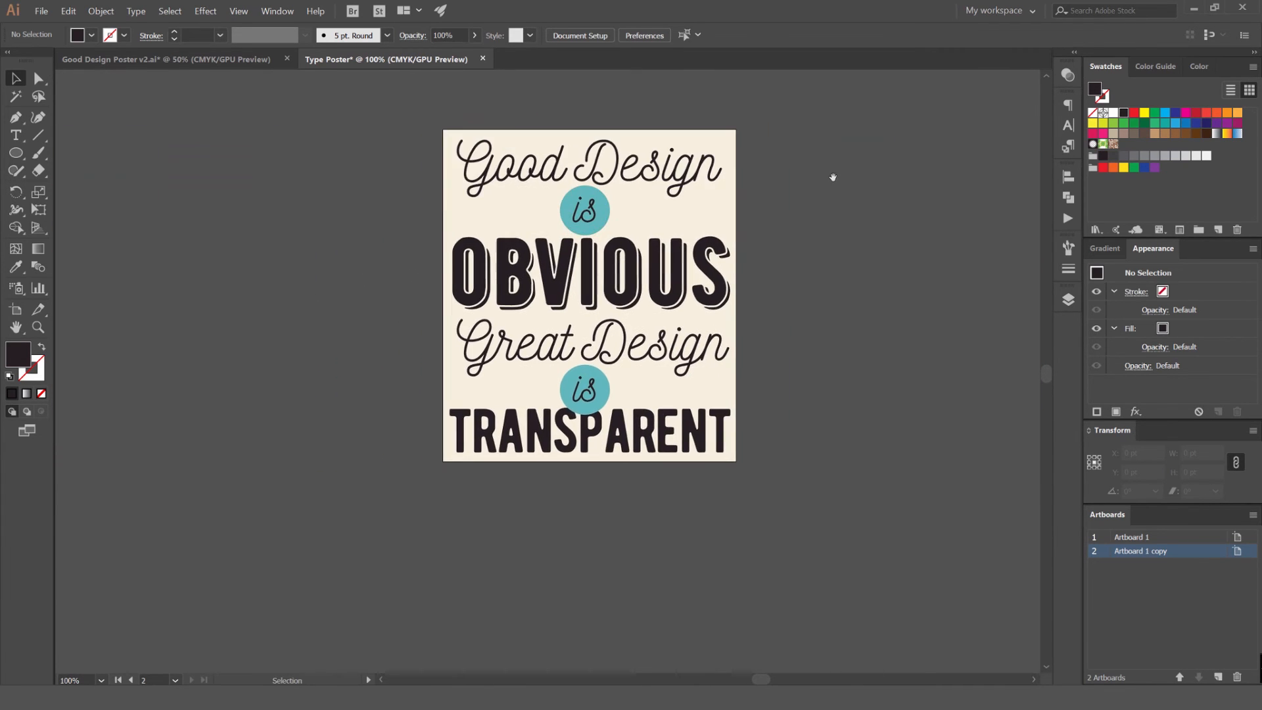
scroll(633, 245, up, 1)
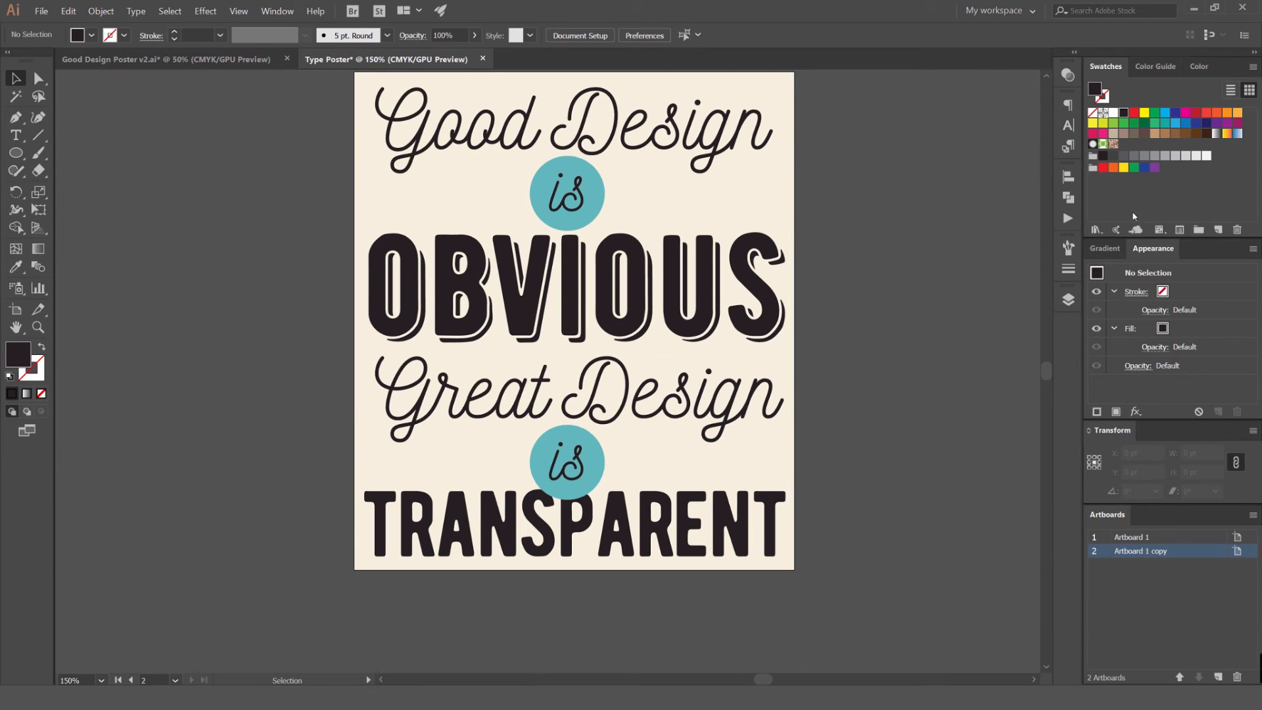
Sample the badge's teal and pick the dark red from its High Contrast 1 color harmony as the fill
key(i)
click(578, 198)
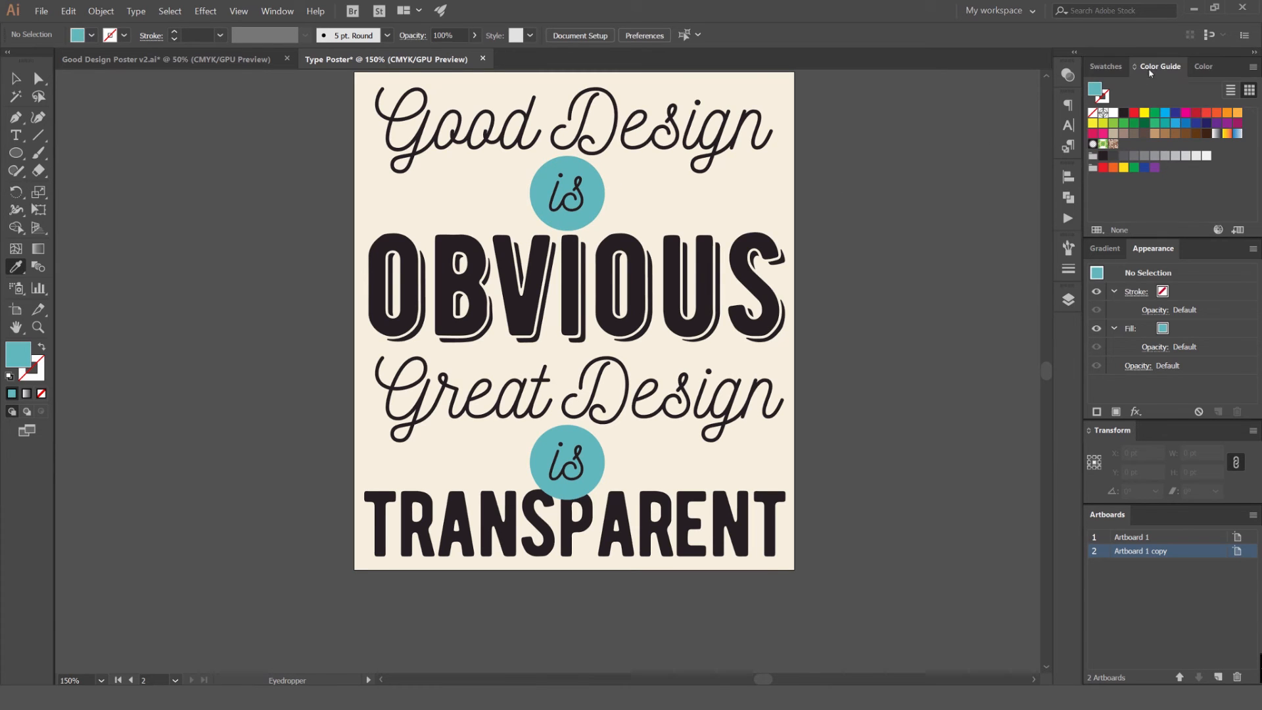
click(1160, 65)
click(1251, 90)
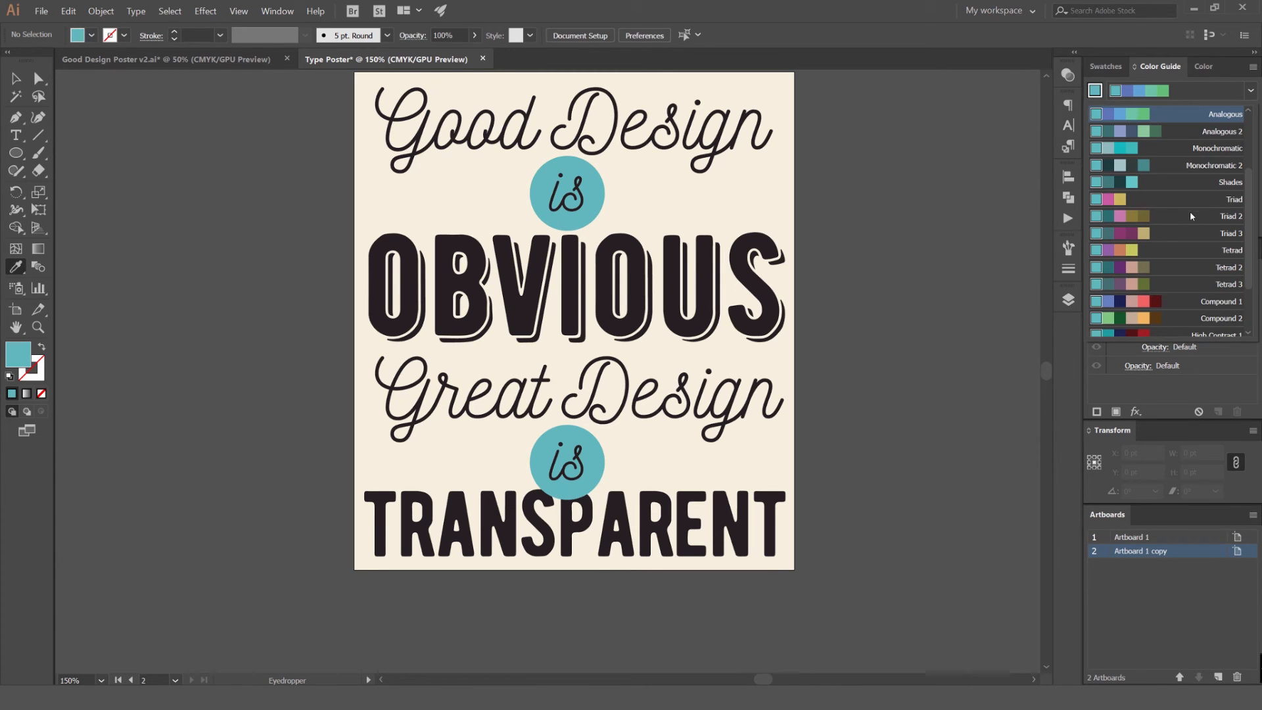
scroll(1190, 213, up, 2)
scroll(1187, 177, down, 3)
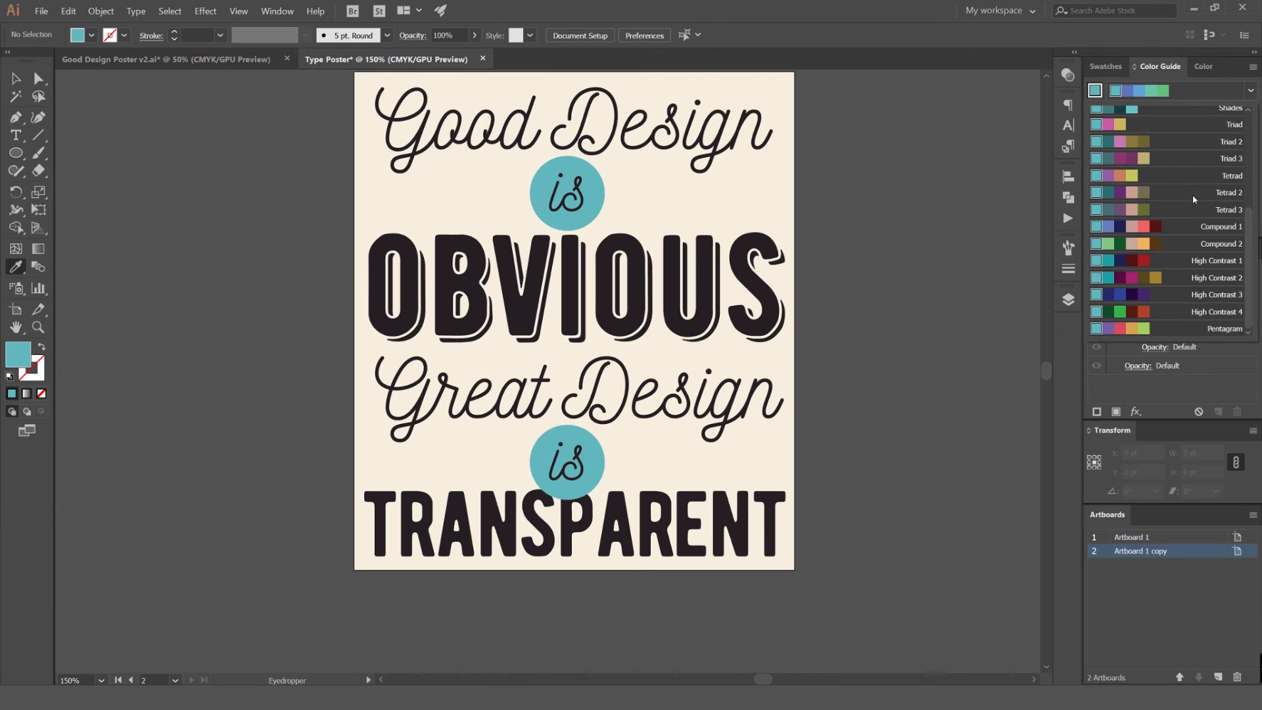
click(1170, 261)
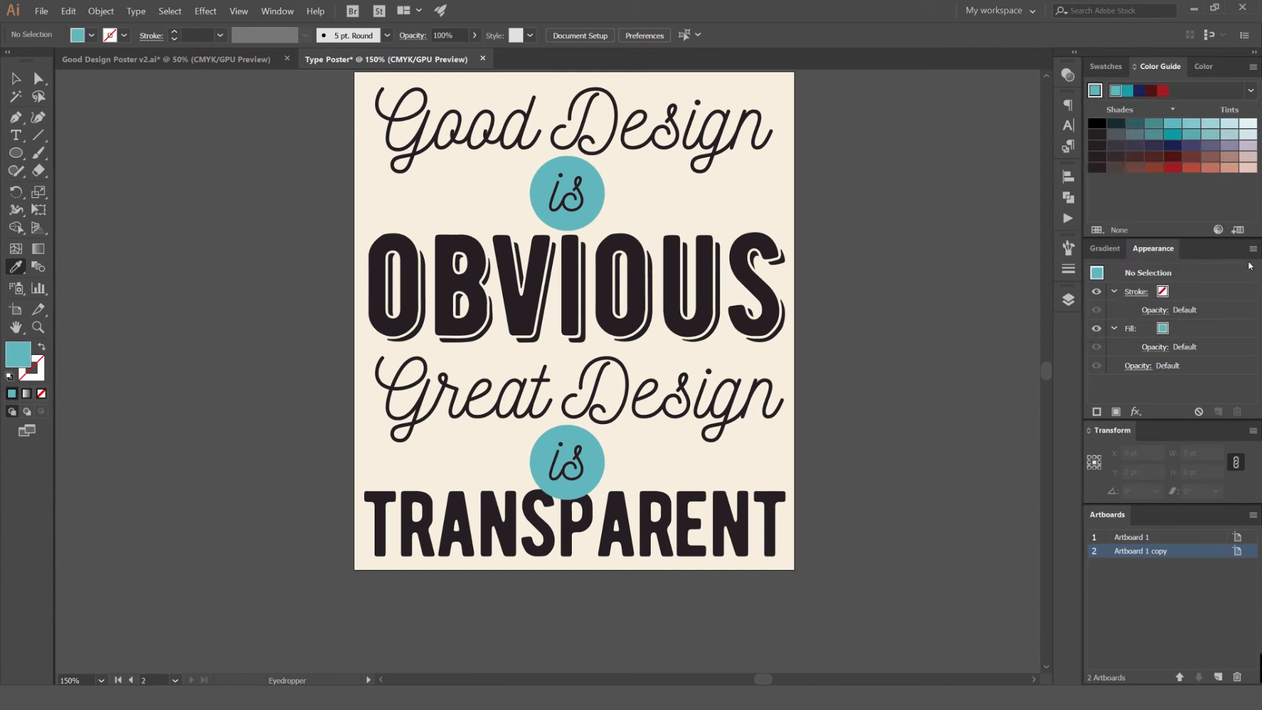
click(1173, 168)
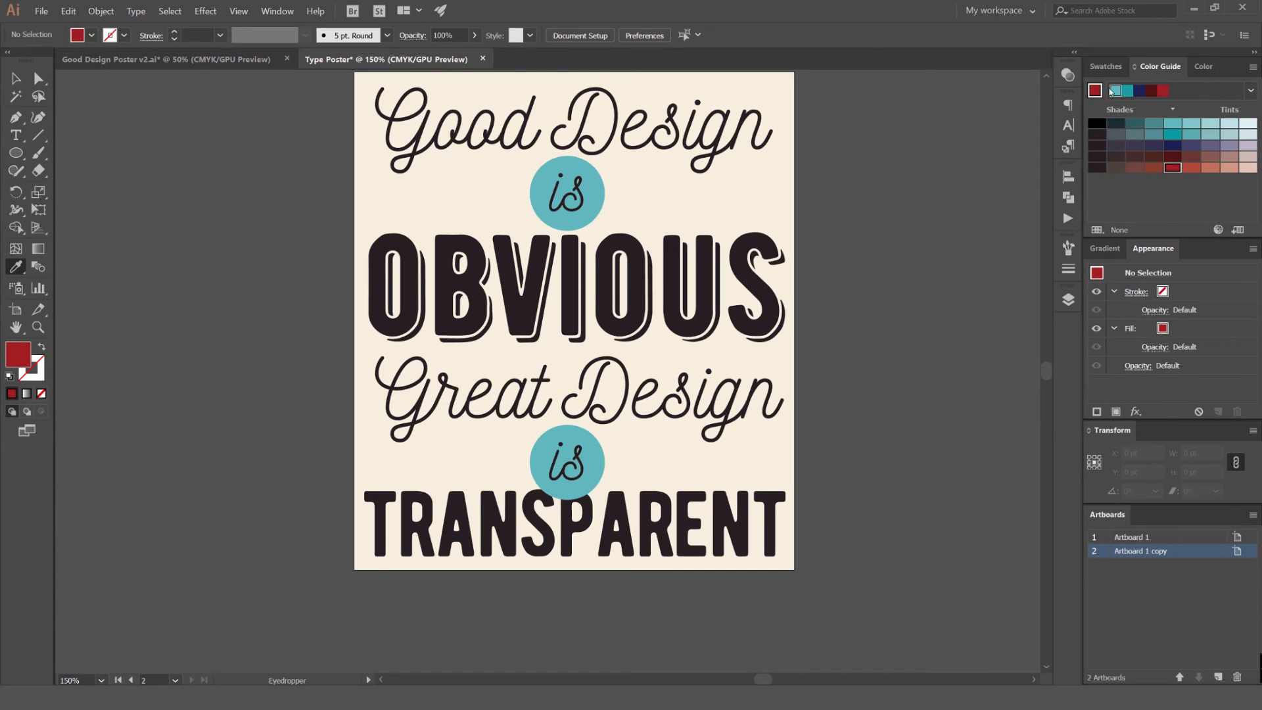
Save the dark red fill as a swatch in a new color group
click(1106, 67)
click(1199, 230)
key(Return)
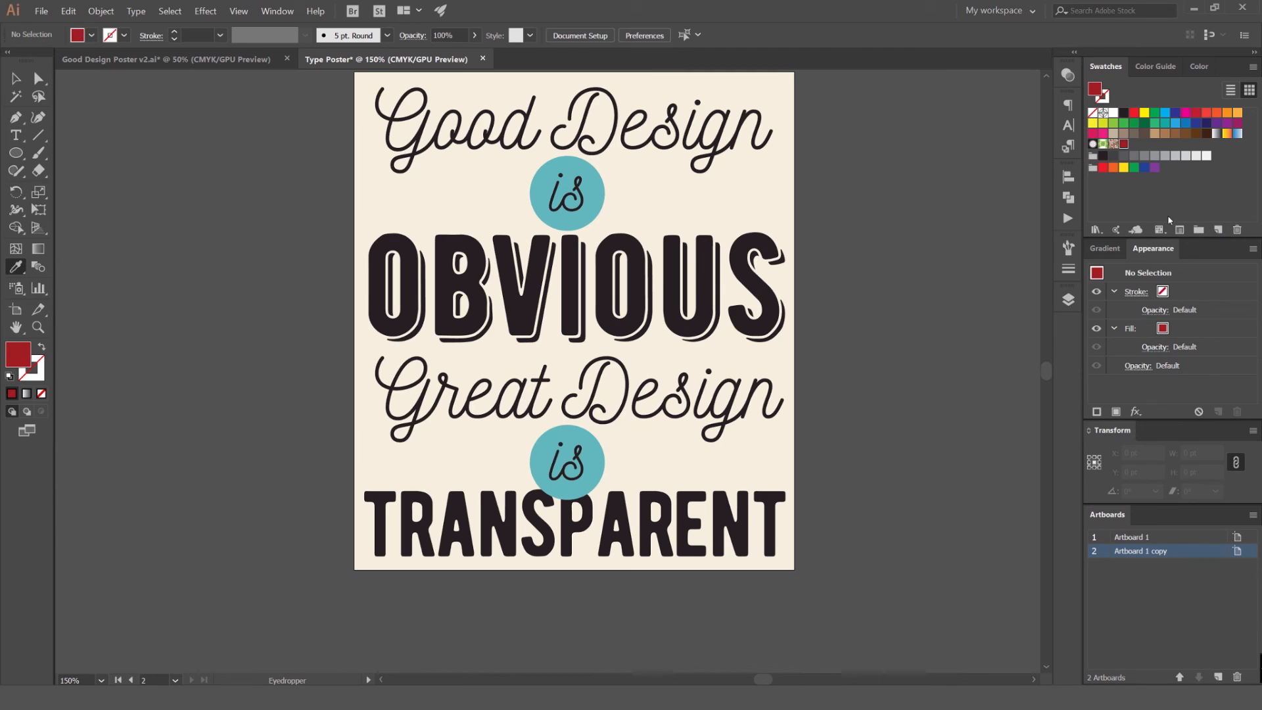
click(1198, 233)
click(797, 427)
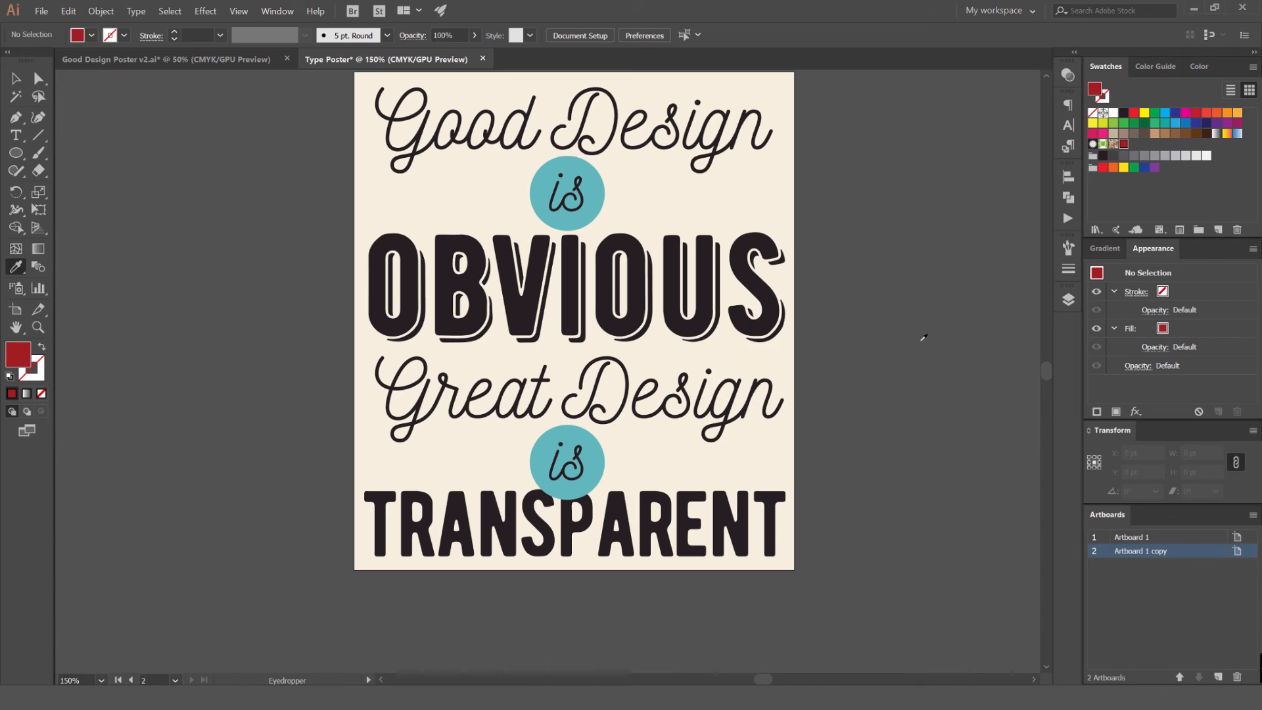
click(1128, 184)
Delete the color group holding the bright red-to-purple swatches
click(1093, 168)
click(1237, 229)
click(604, 366)
Select all unused swatches and delete them from the document
click(1254, 68)
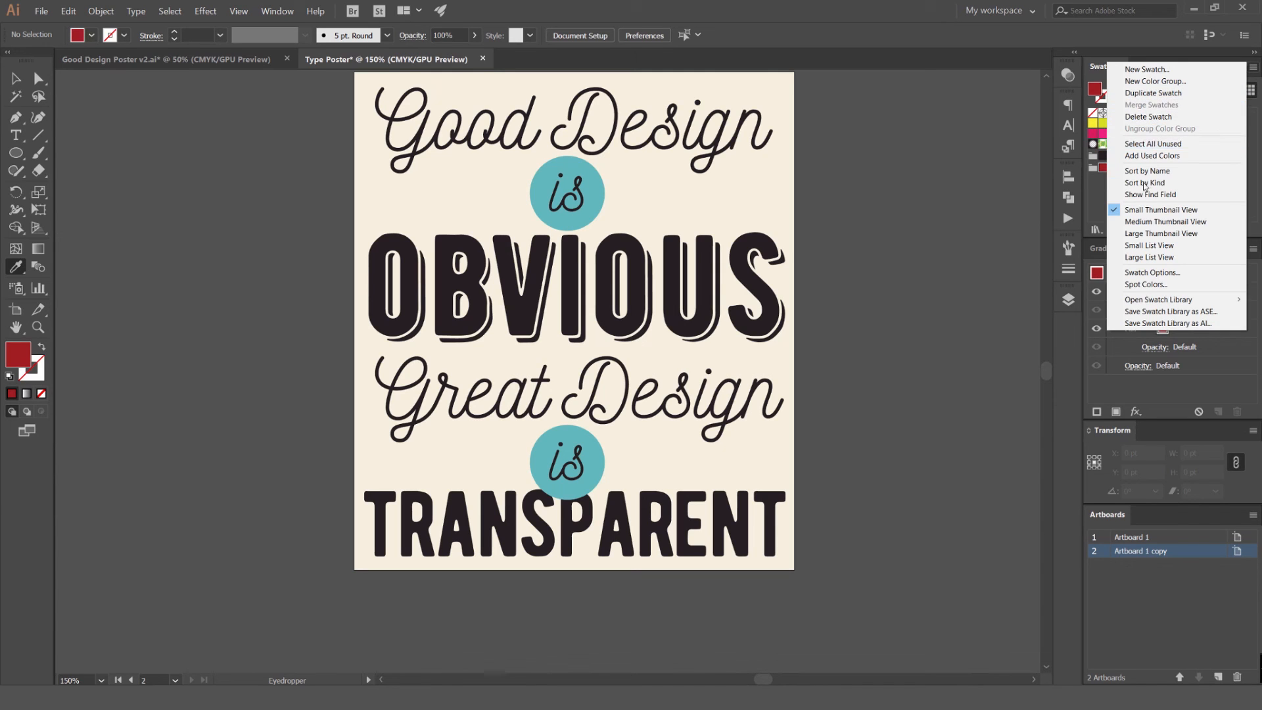
click(1255, 135)
click(1254, 68)
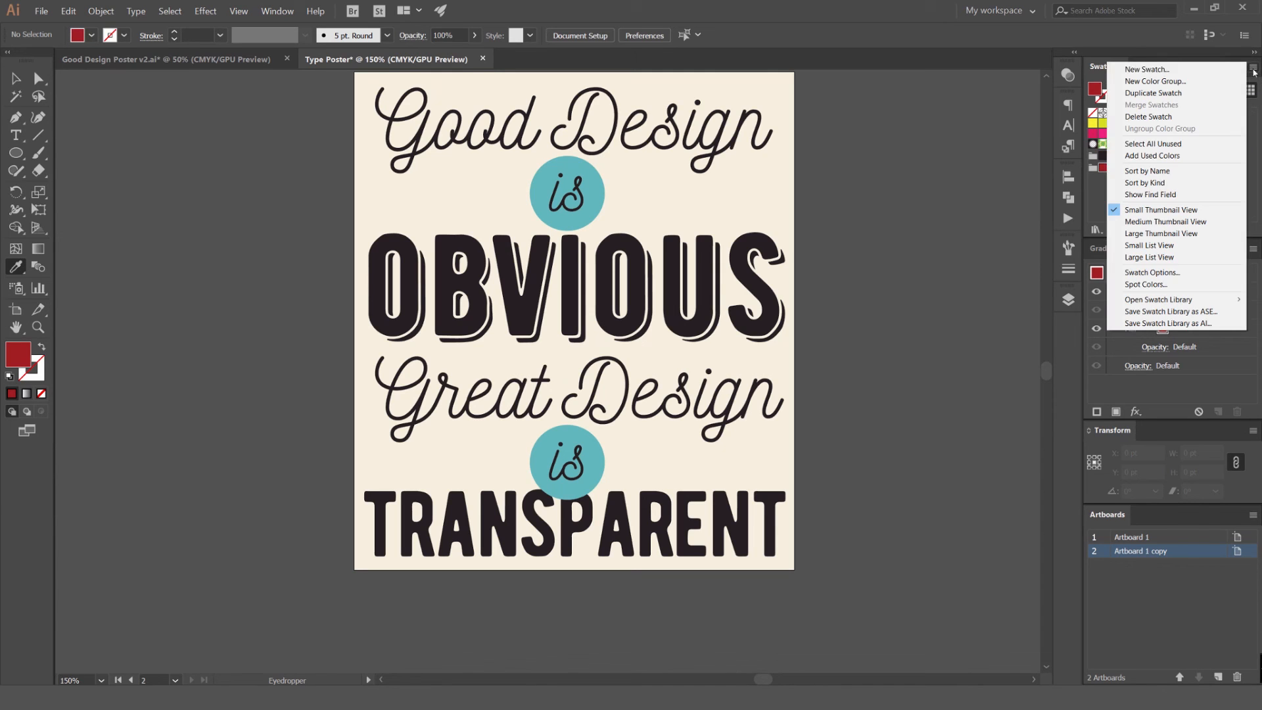
click(1175, 144)
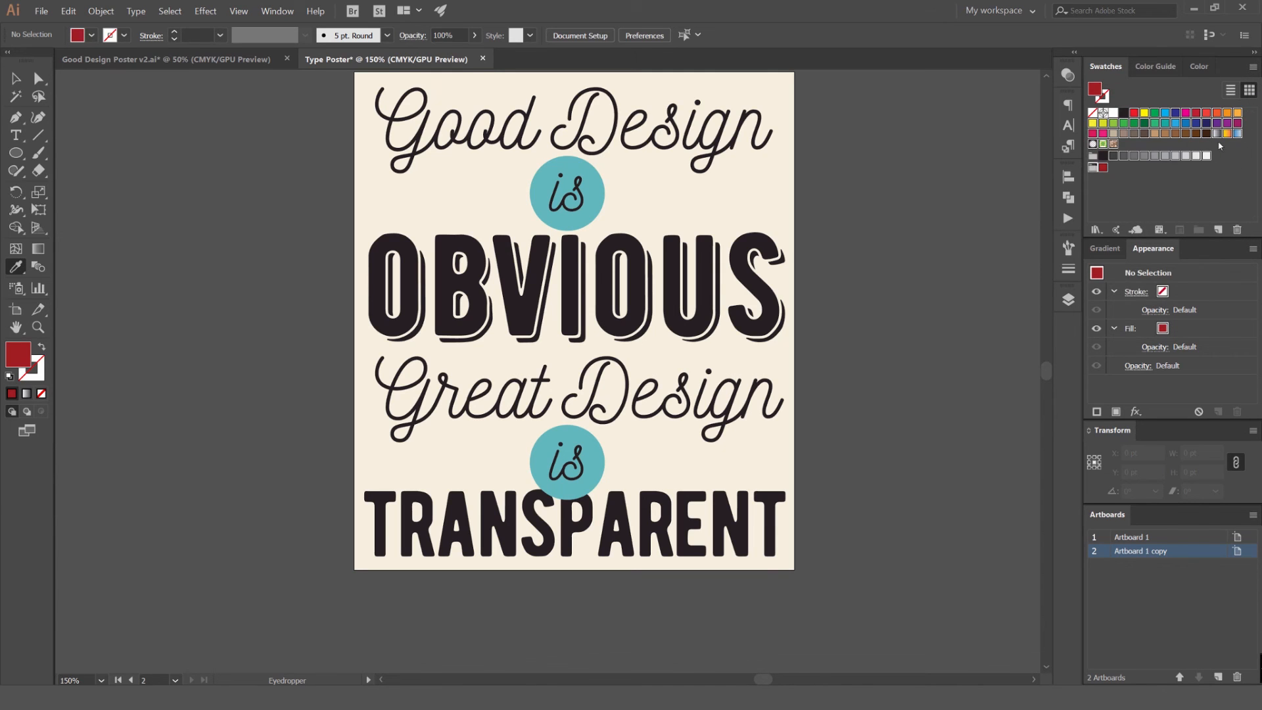
click(1238, 231)
click(605, 368)
Add all colors used in the document to the swatches and compare them with the first artboard's poster
click(1254, 67)
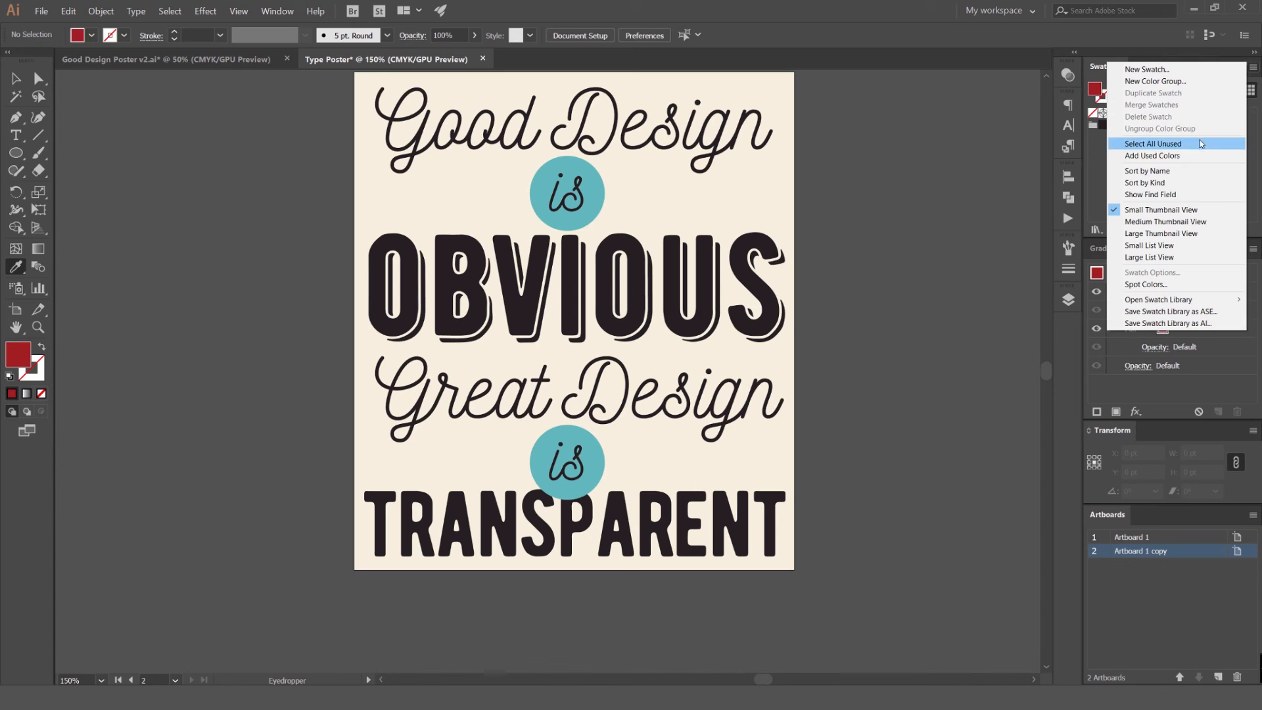
click(1176, 155)
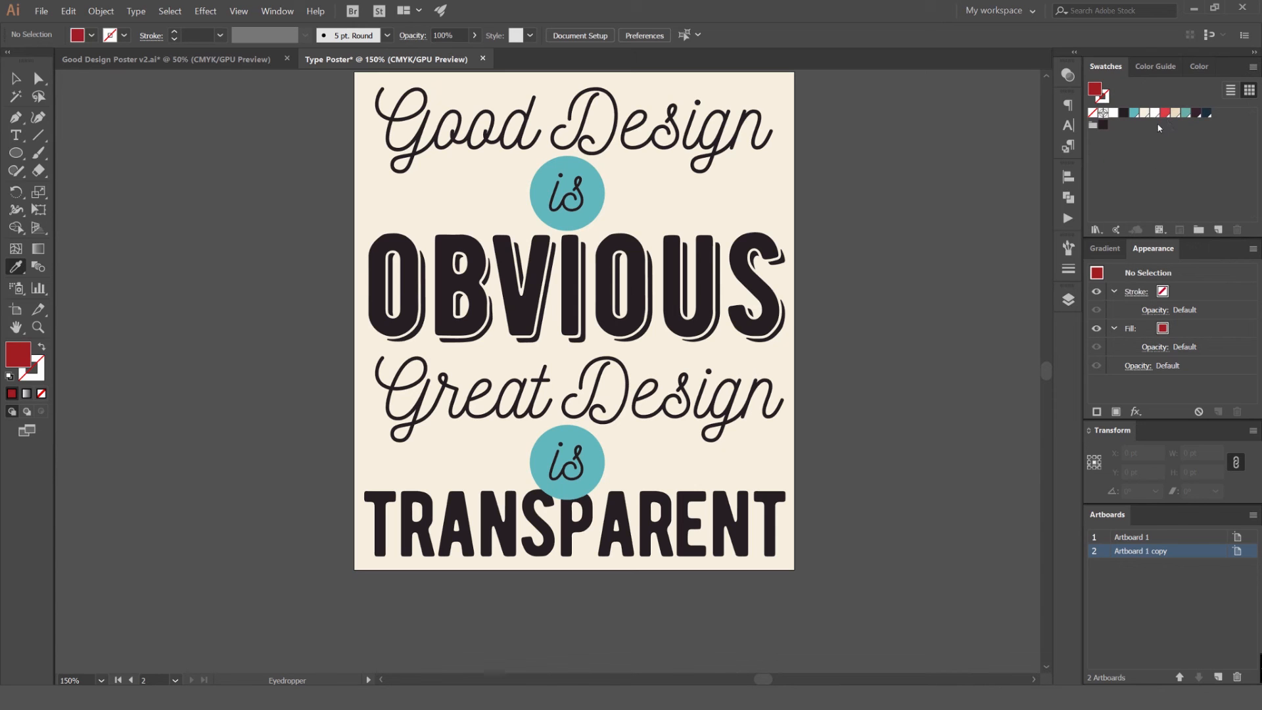
scroll(890, 188, down, 2)
drag(890, 189, 780, 216)
drag(79, 252, 406, 229)
drag(1028, 182, 848, 190)
scroll(855, 217, up, 2)
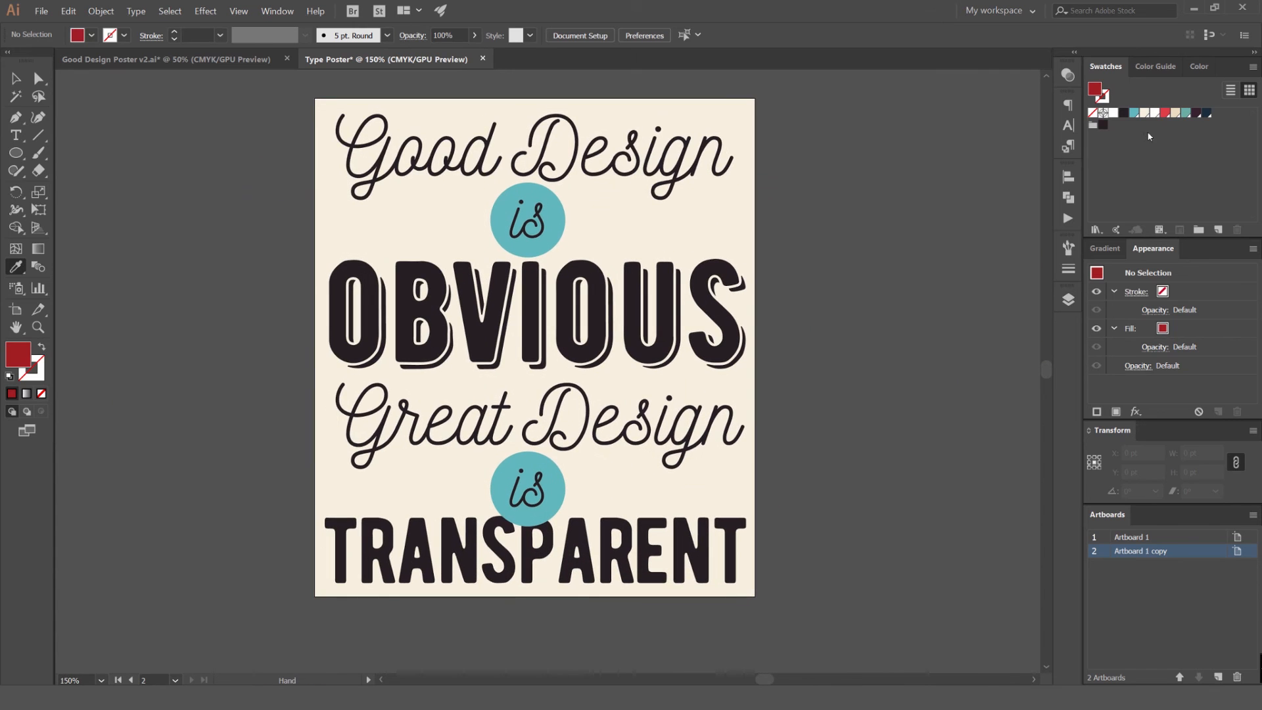
Delete the dark swatch from the remaining color group and place the teal and dark red swatches in it
drag(1103, 124, 1237, 230)
drag(1182, 117, 1096, 122)
drag(1208, 114, 1125, 127)
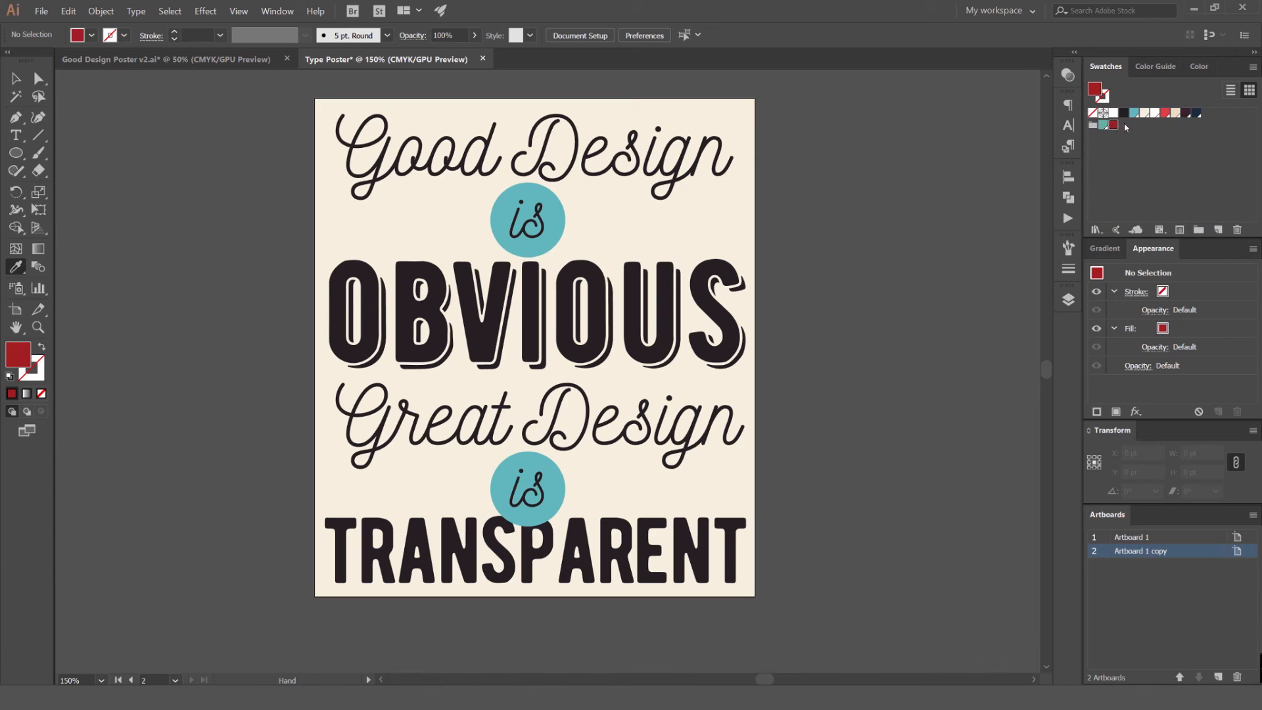